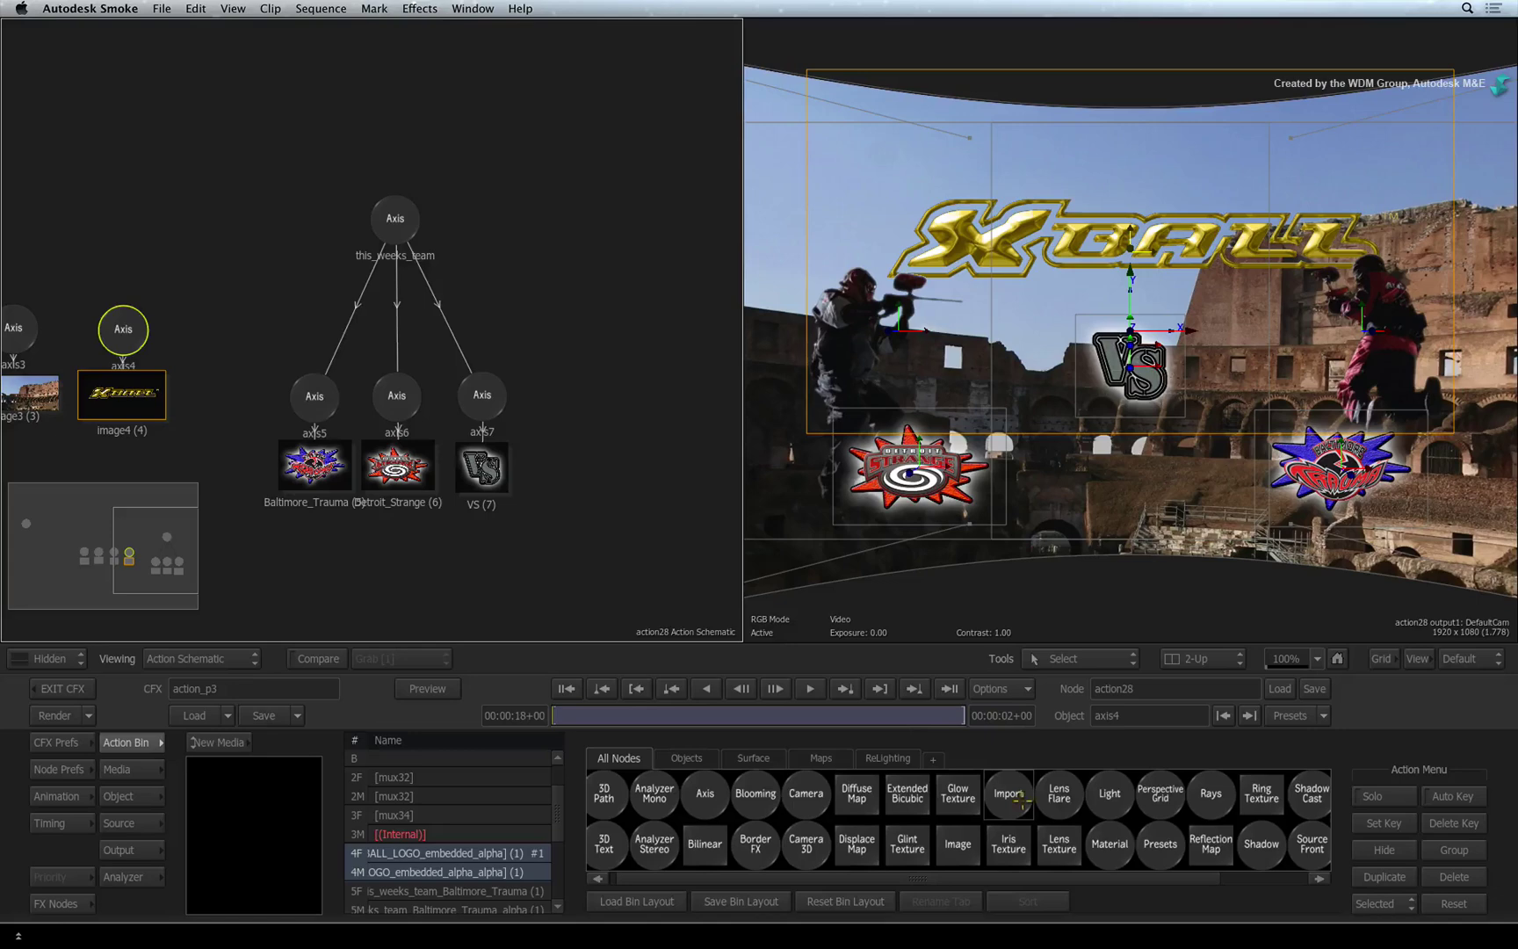
Switch the import format from Photoshop to FBX and load the xball_logo model into the composite.
left_click(1011, 803)
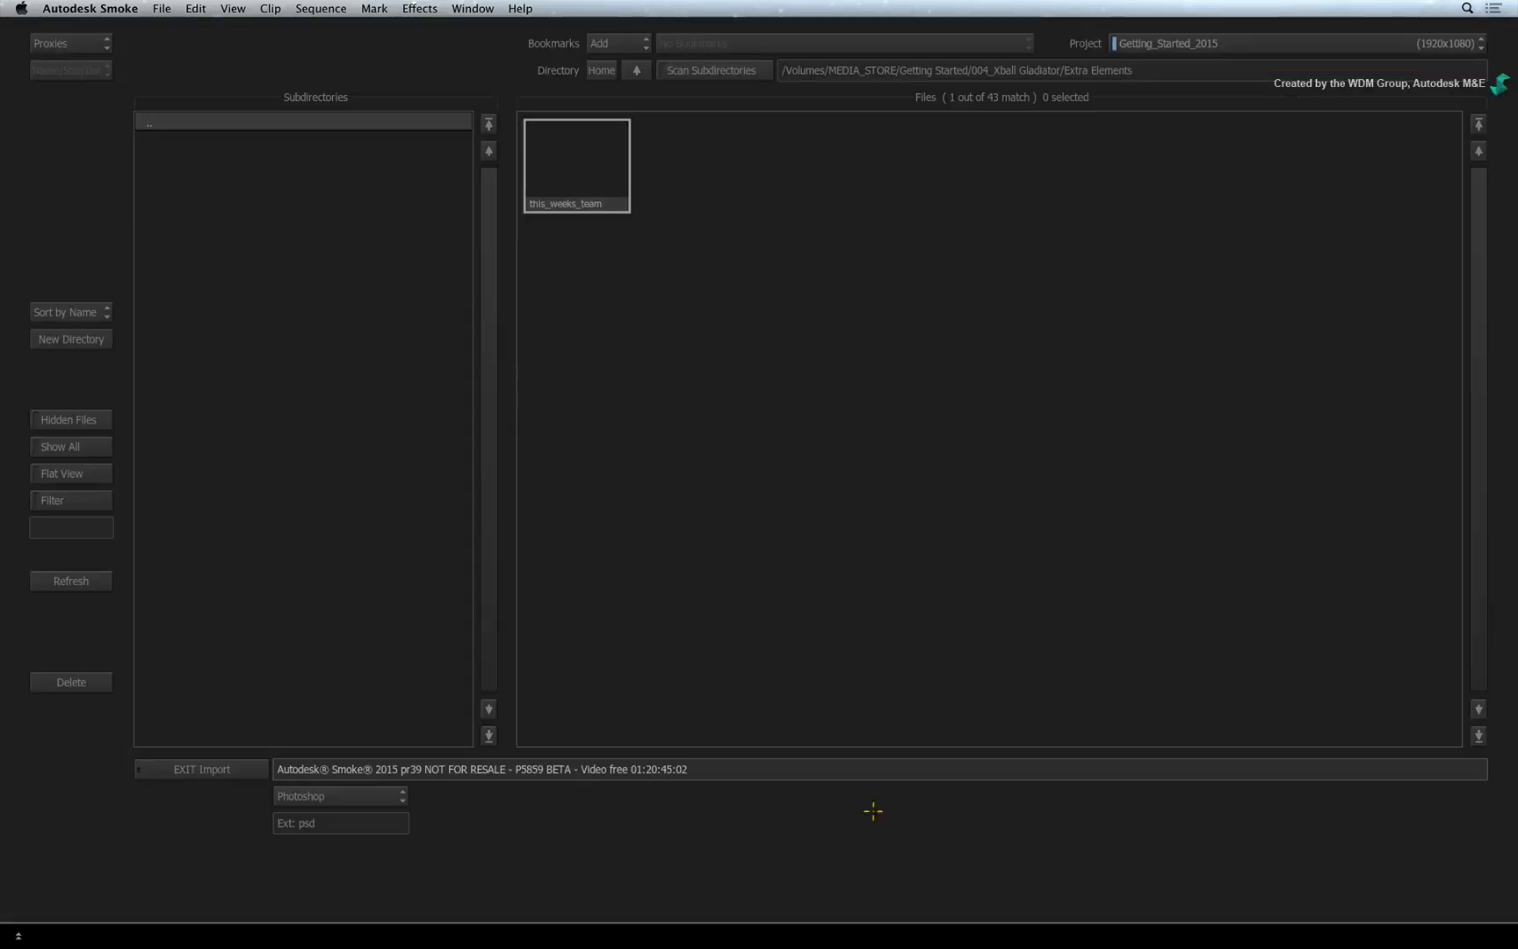
left_click(390, 798)
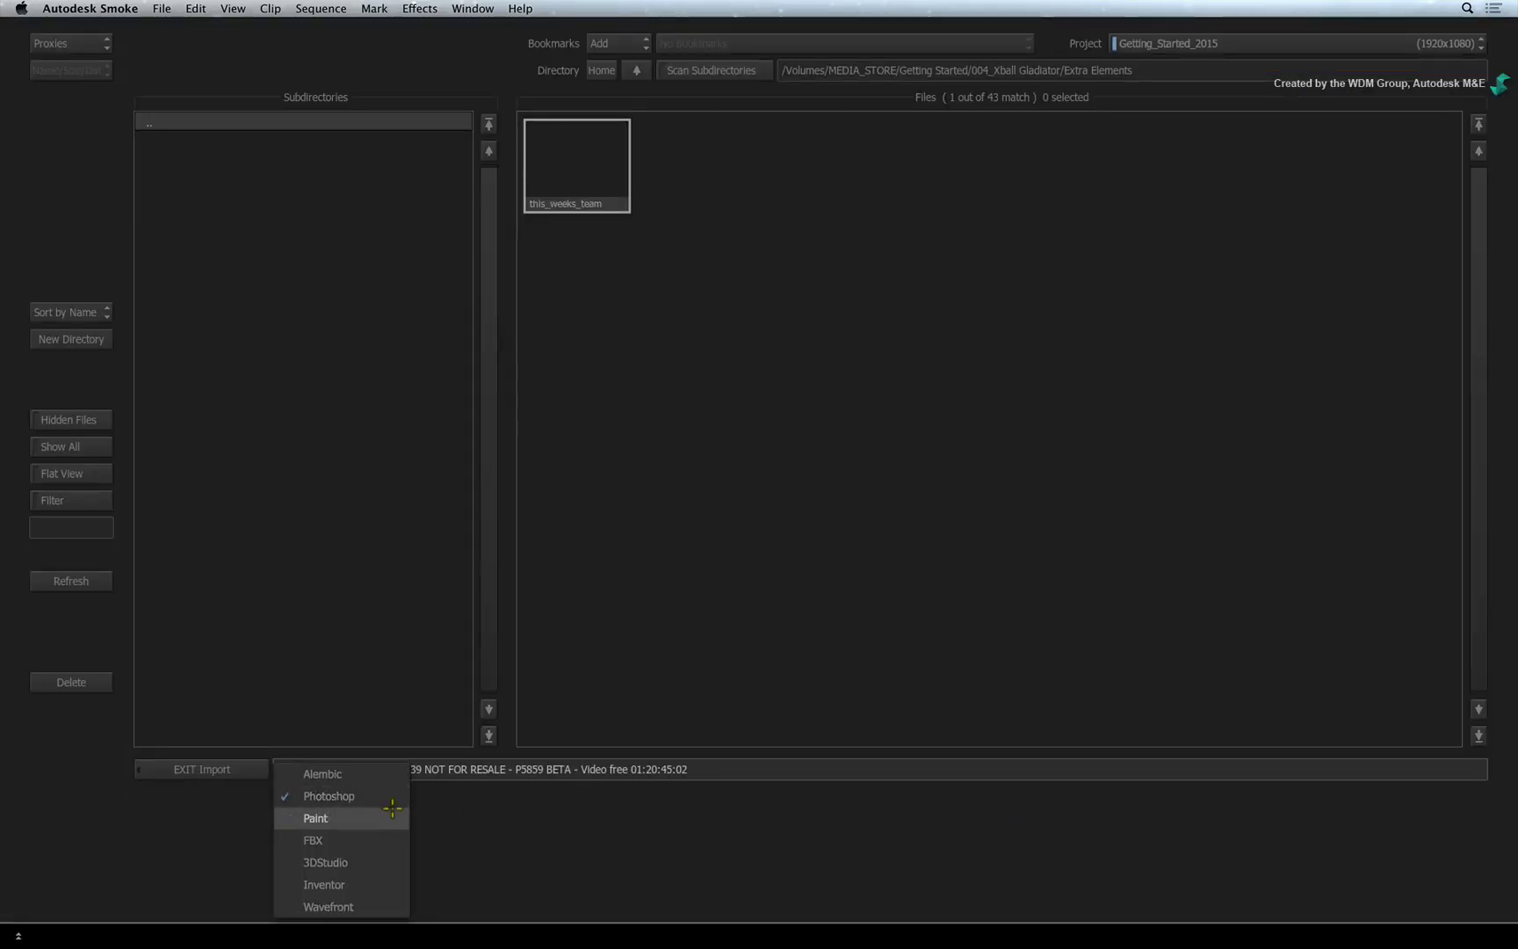
left_click(391, 839)
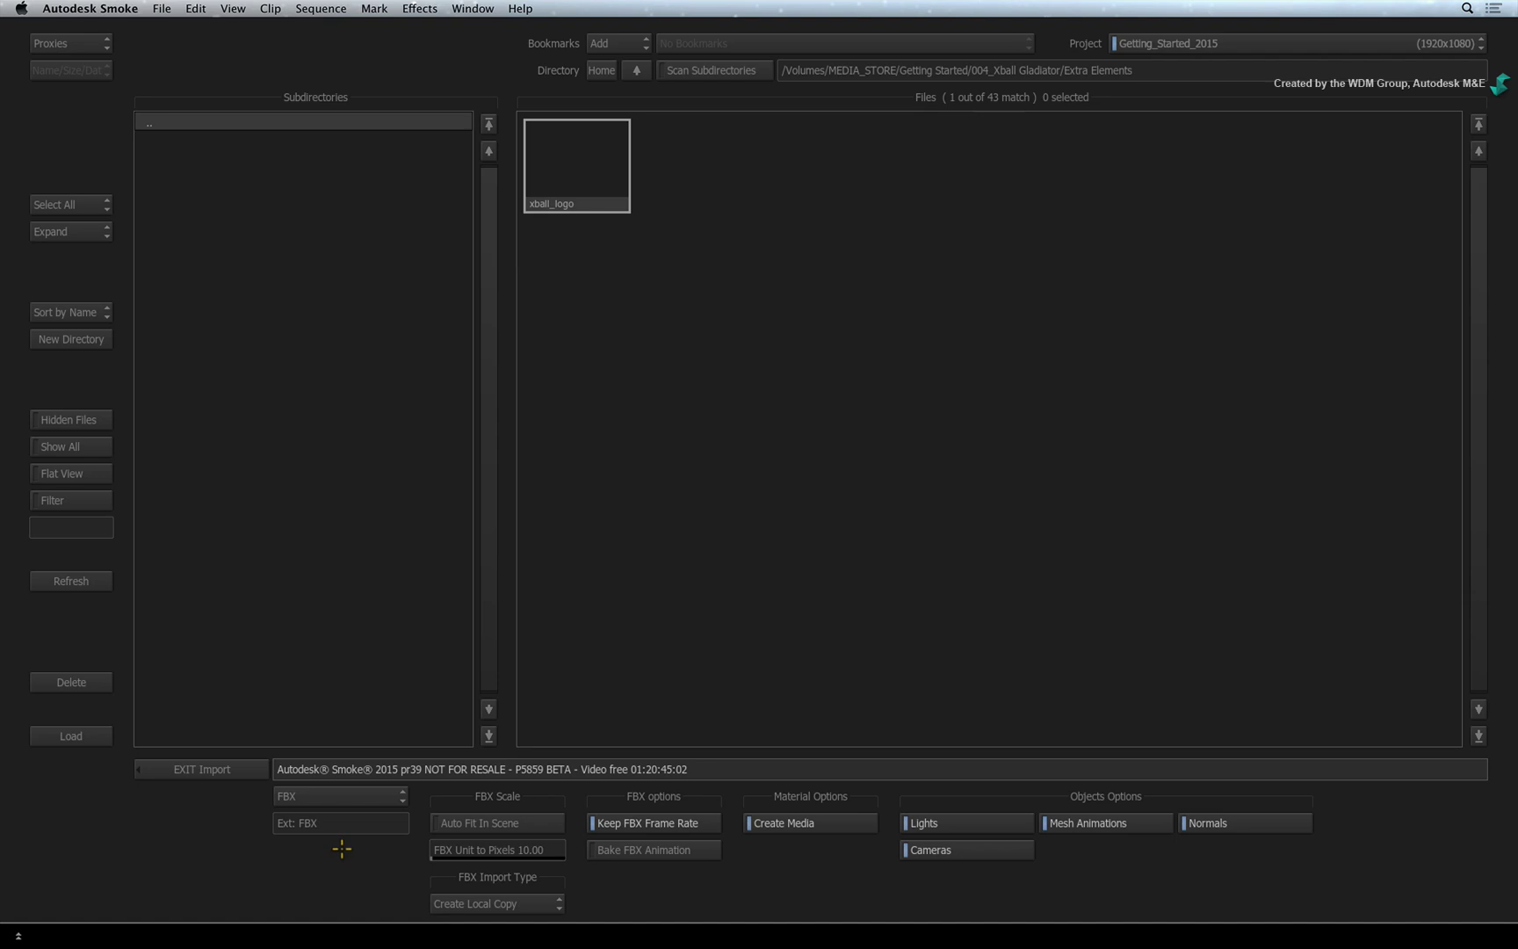
left_click(580, 195)
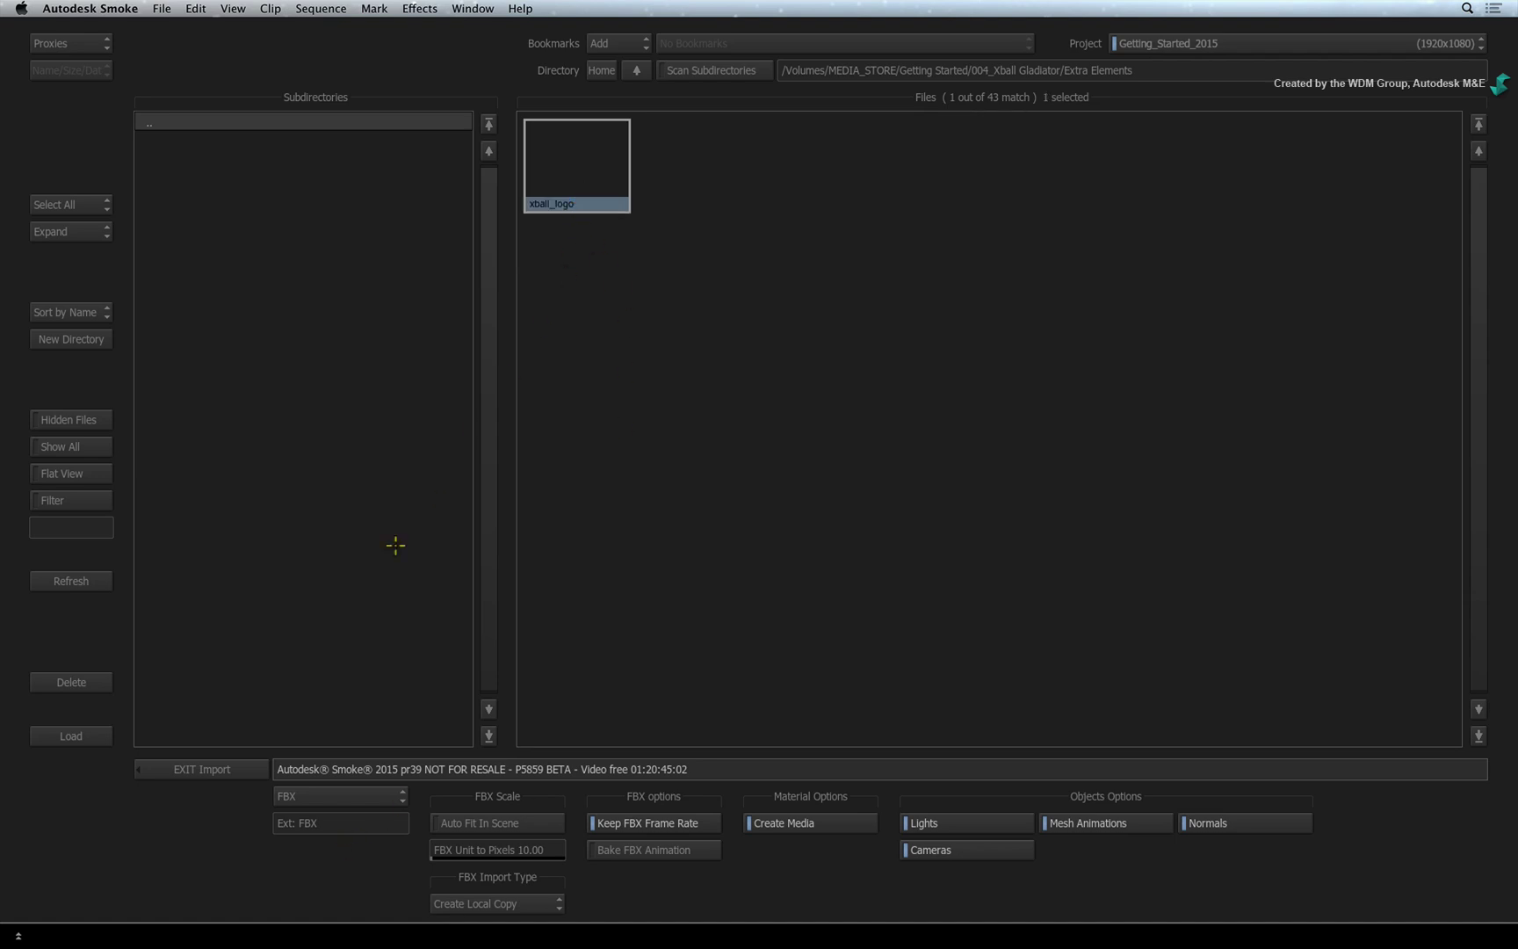
left_click(80, 738)
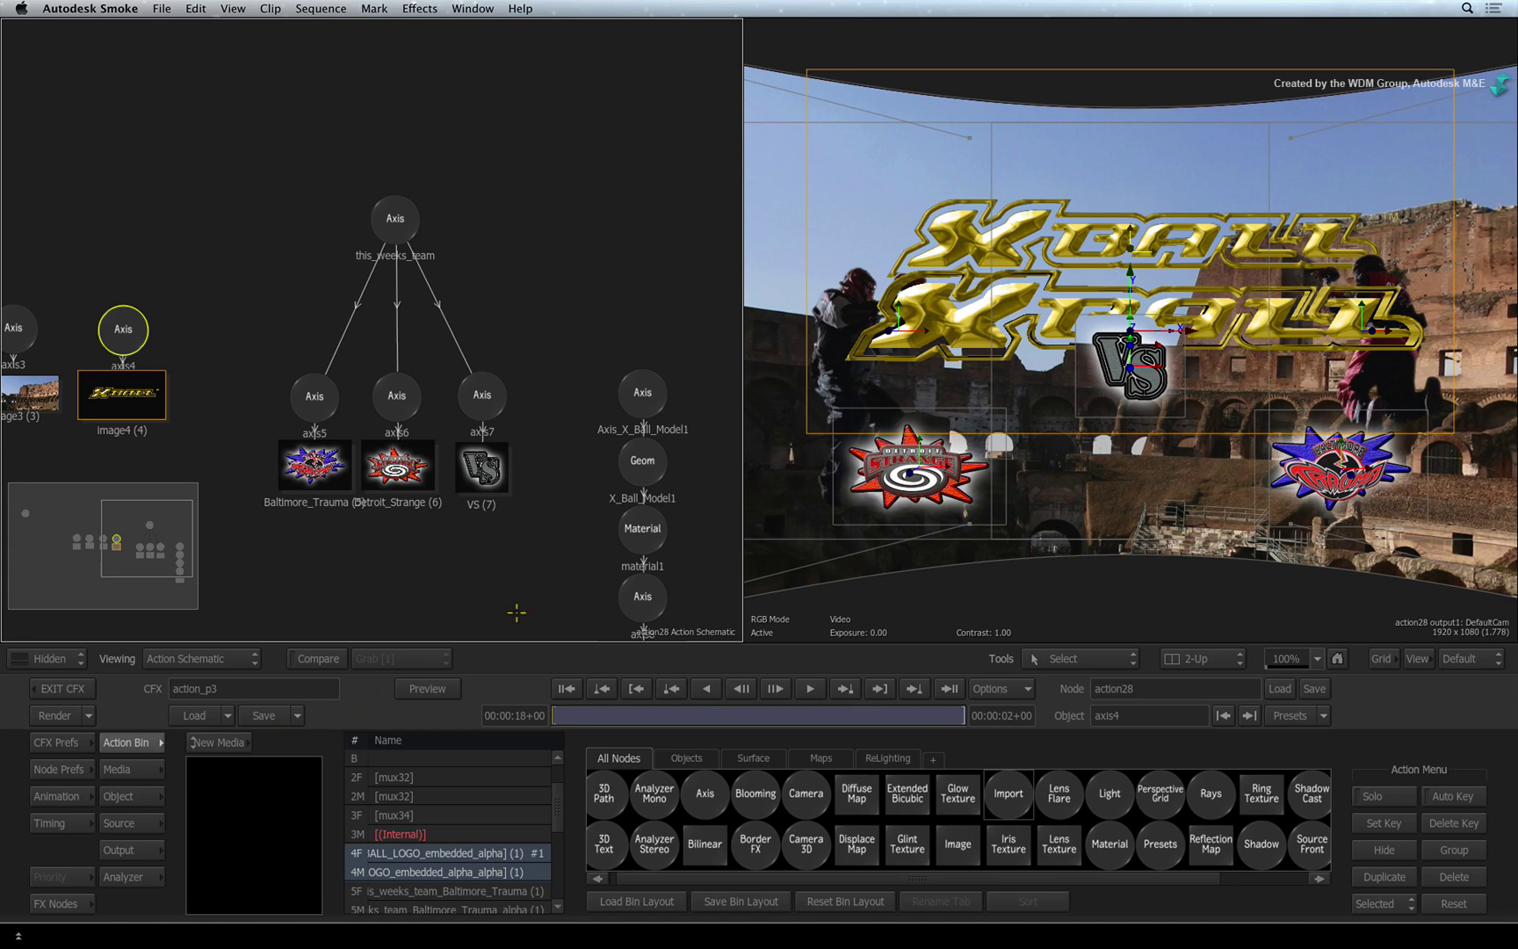
Move the axis4/image4 branch beside the model nodes and parent Axis_X_Ball_Model1 under axis4.
left_click_drag(165, 540, 178, 564)
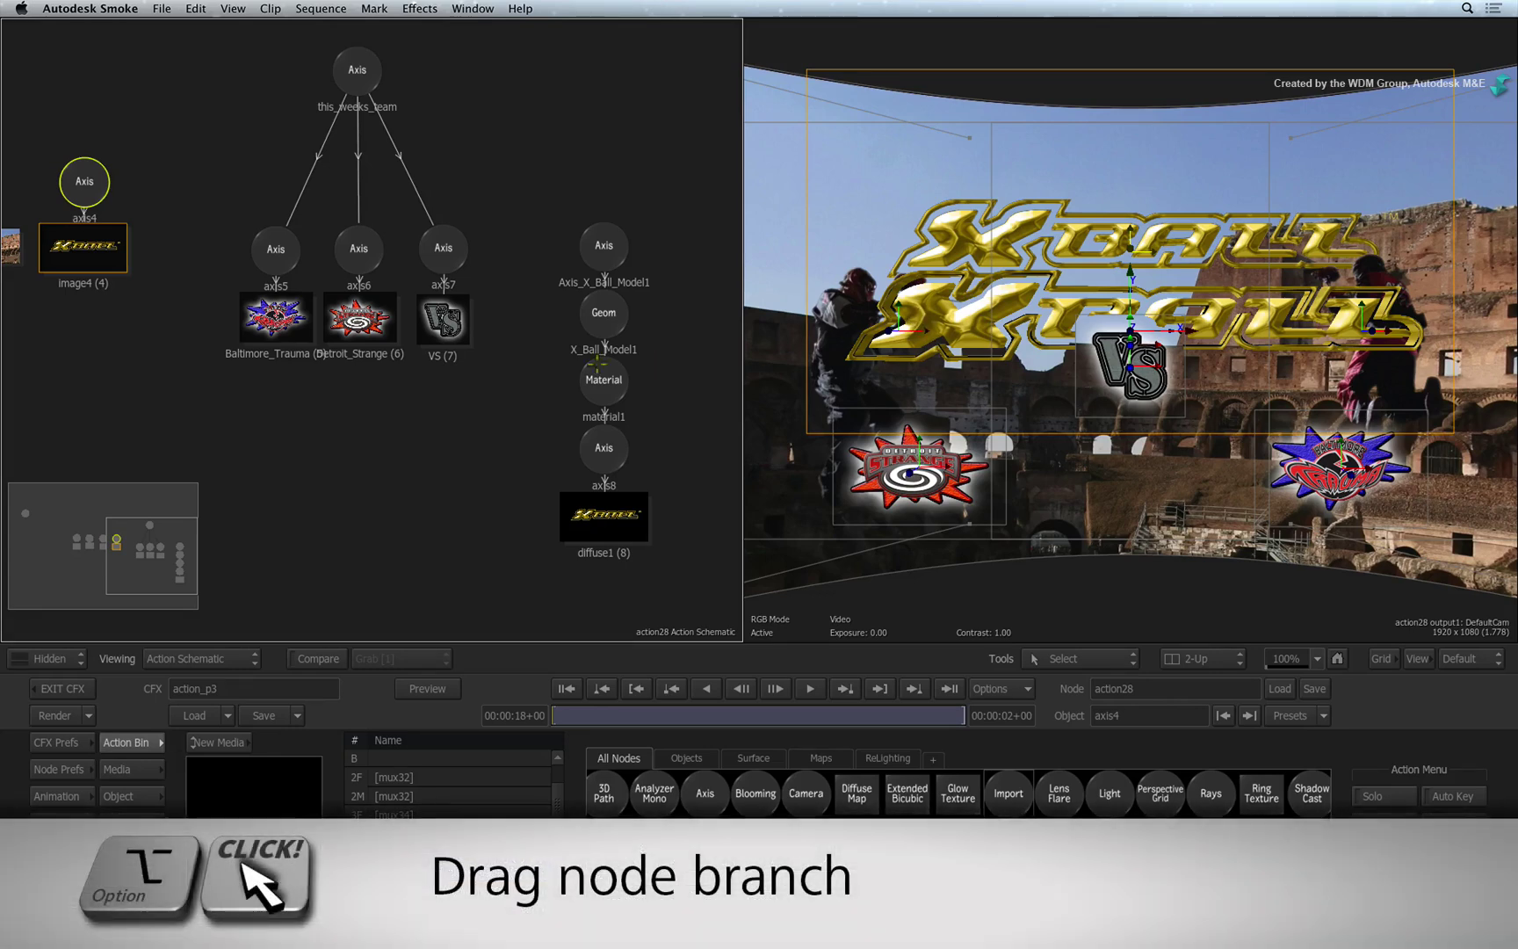
left_click_drag(81, 180, 708, 253)
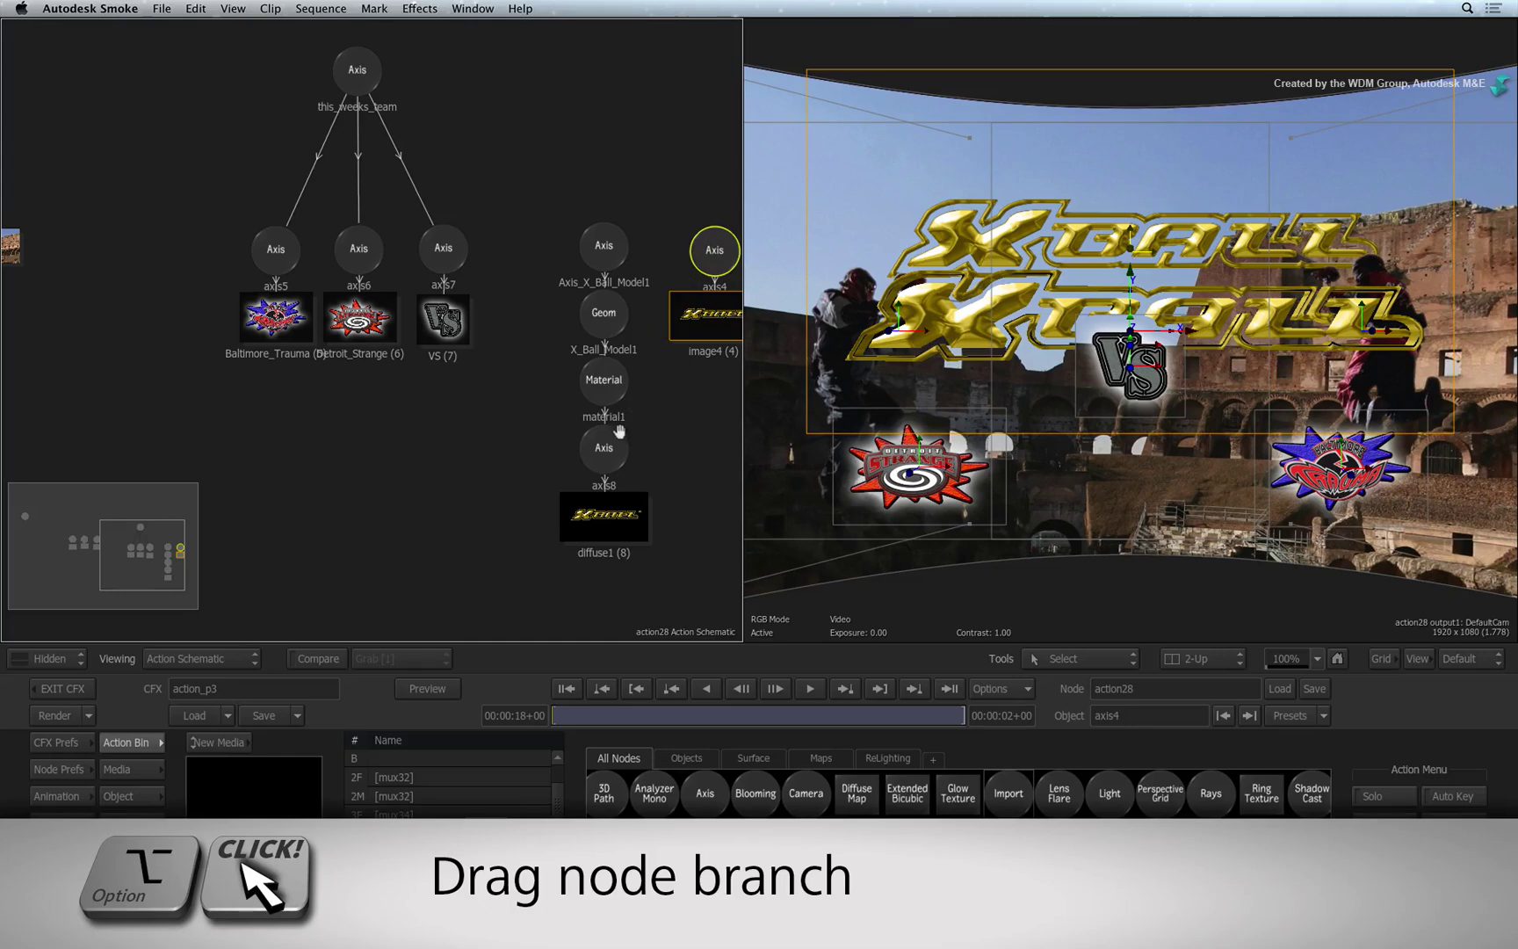
left_click_drag(618, 431, 362, 420)
left_click_drag(466, 250, 527, 198)
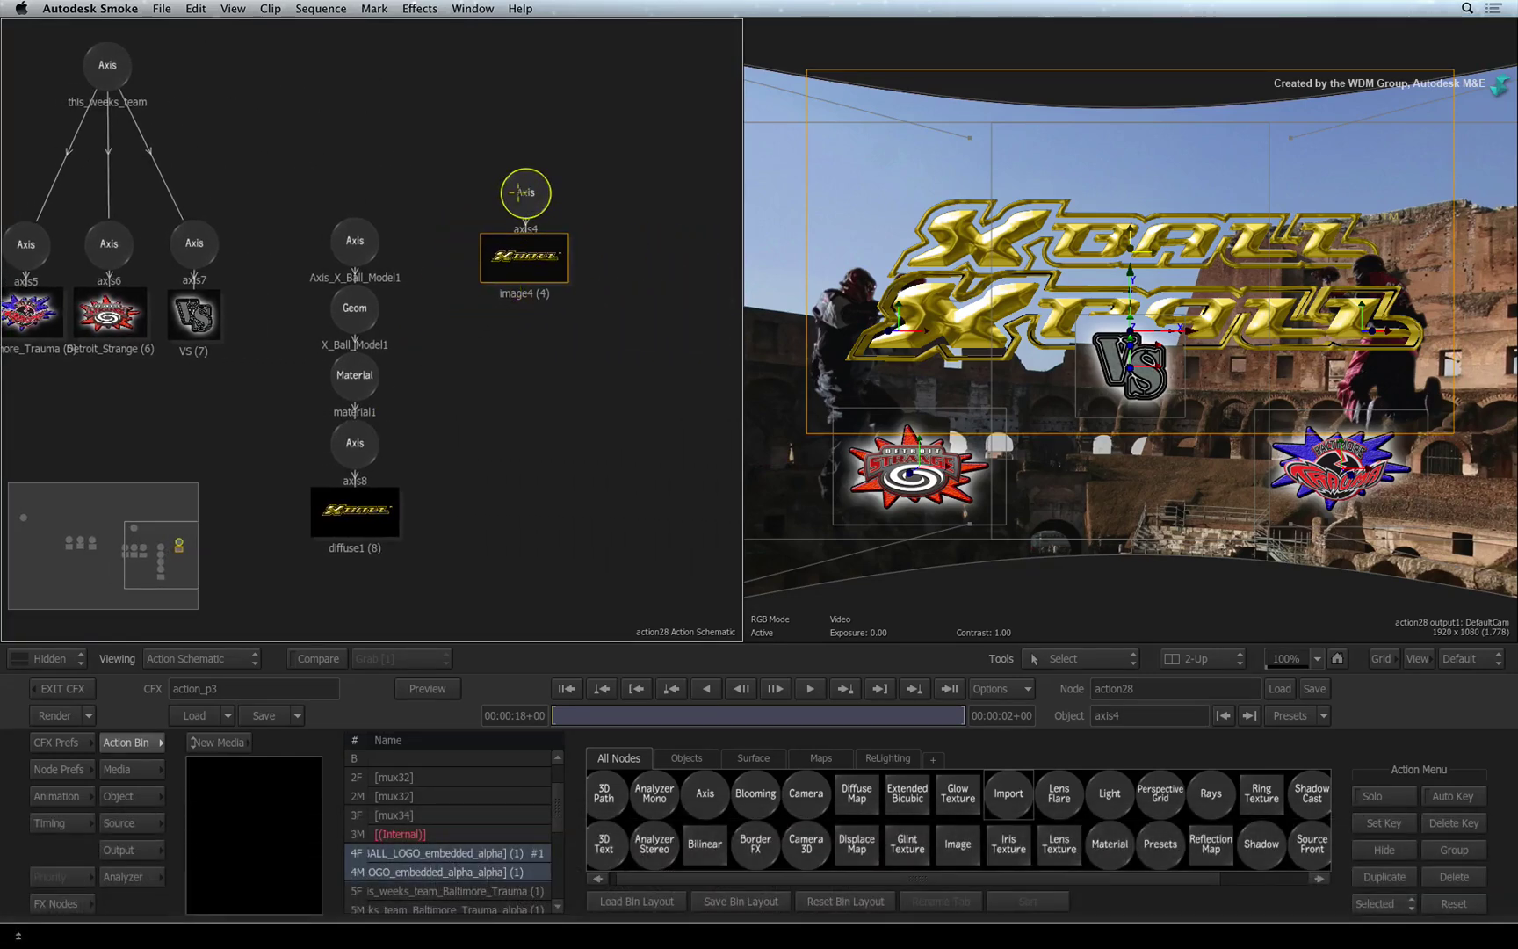
left_click_drag(526, 190, 525, 151)
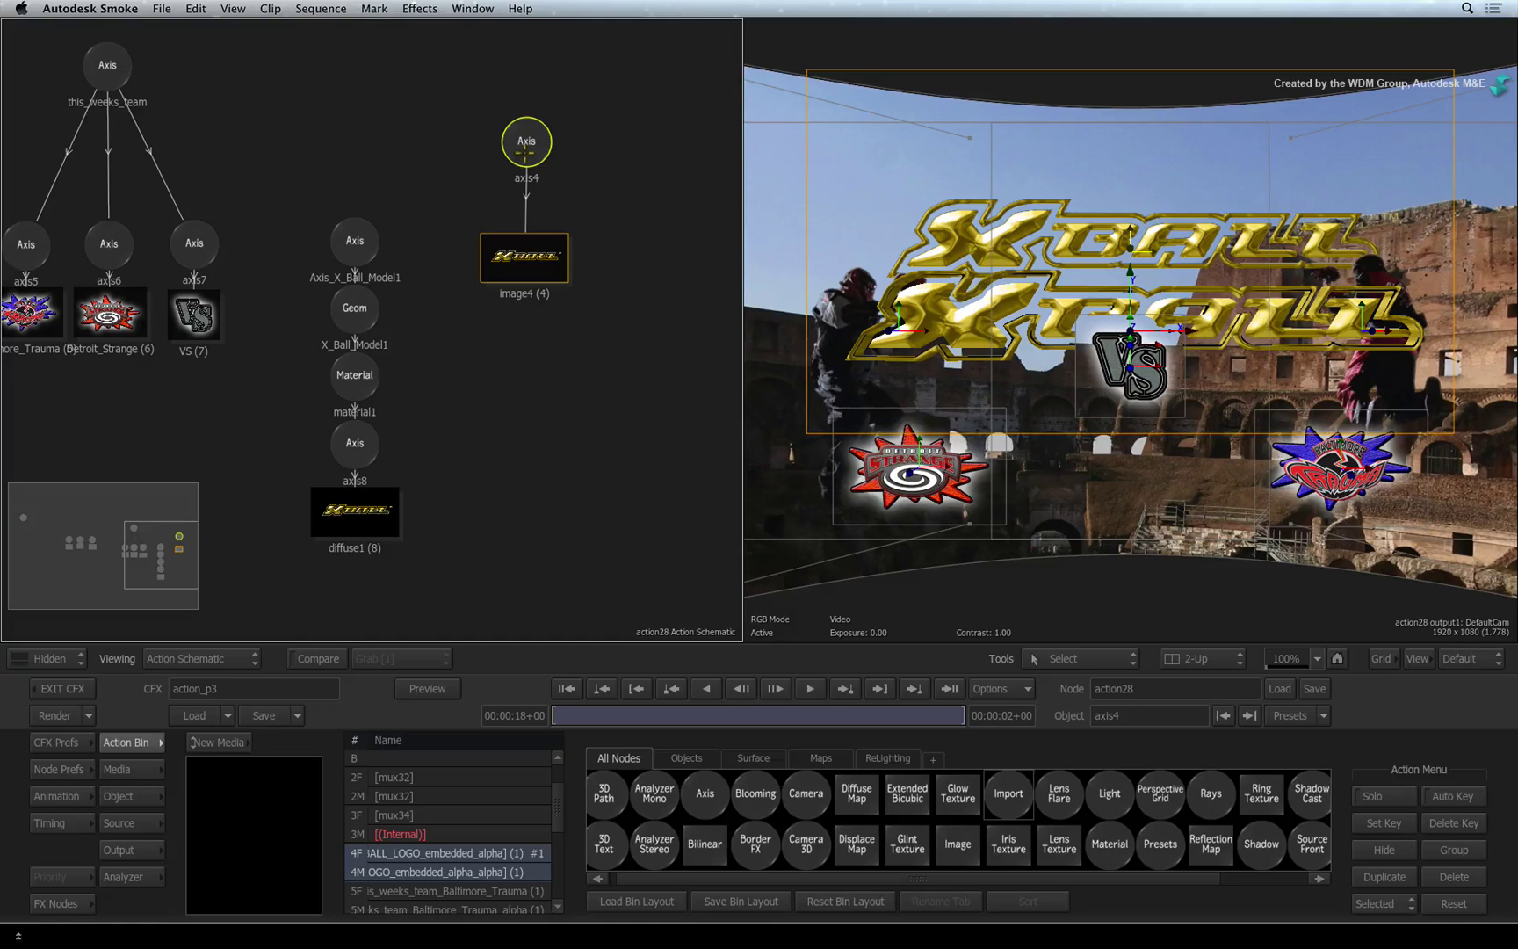
left_click_drag(497, 155, 357, 237)
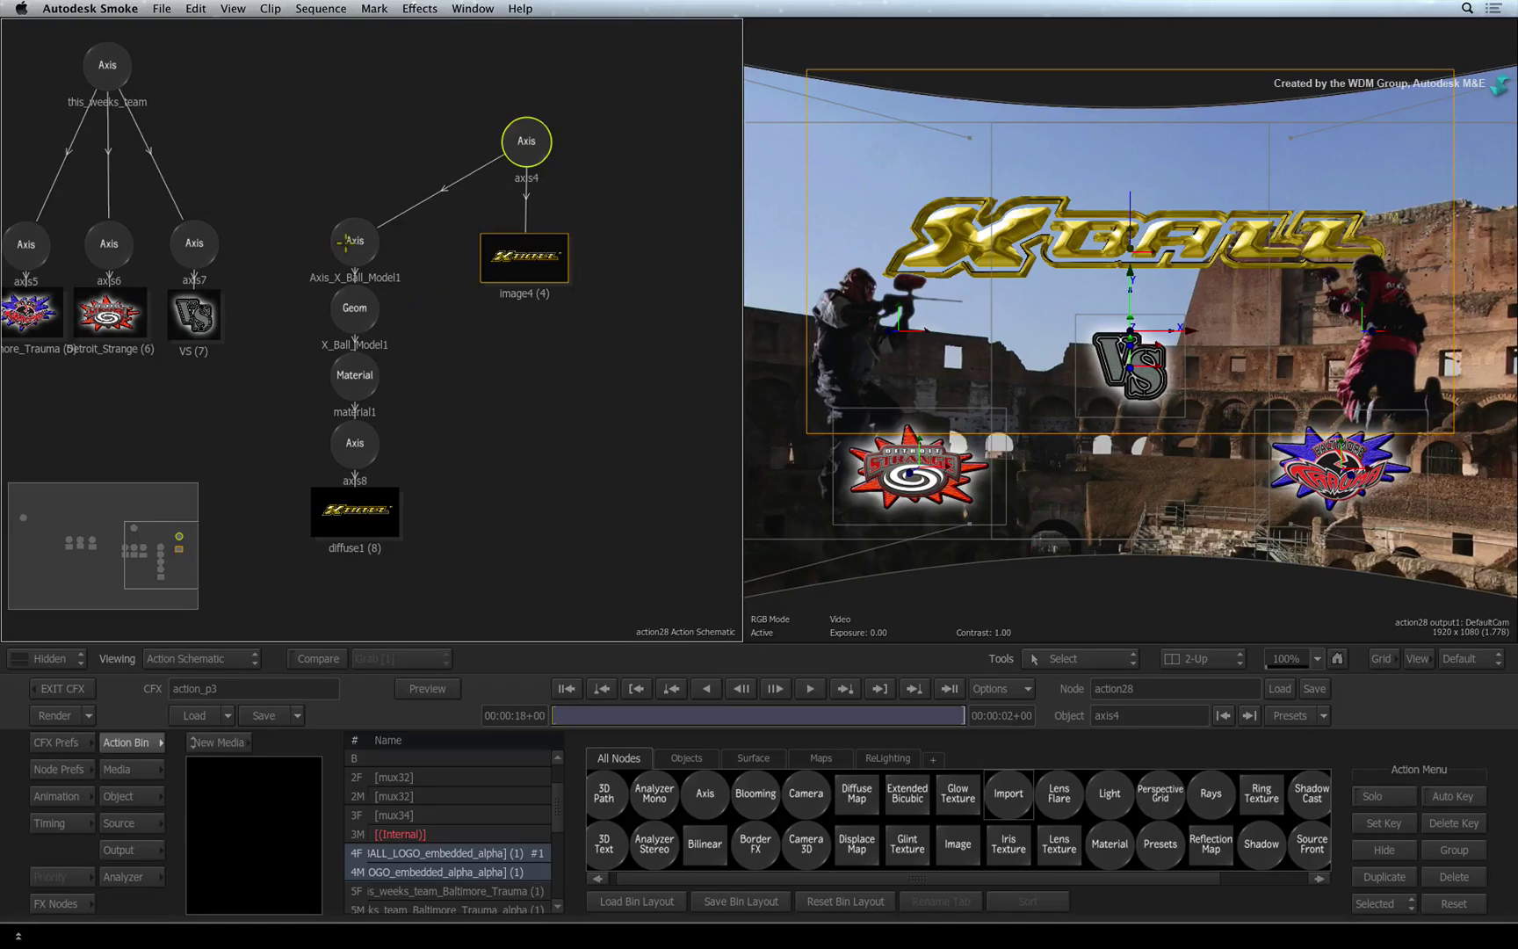
Lower Axis_X_Ball_Model1's Y position, hide image4 with H, and raise axis4 to Y 301.
double_click(346, 241)
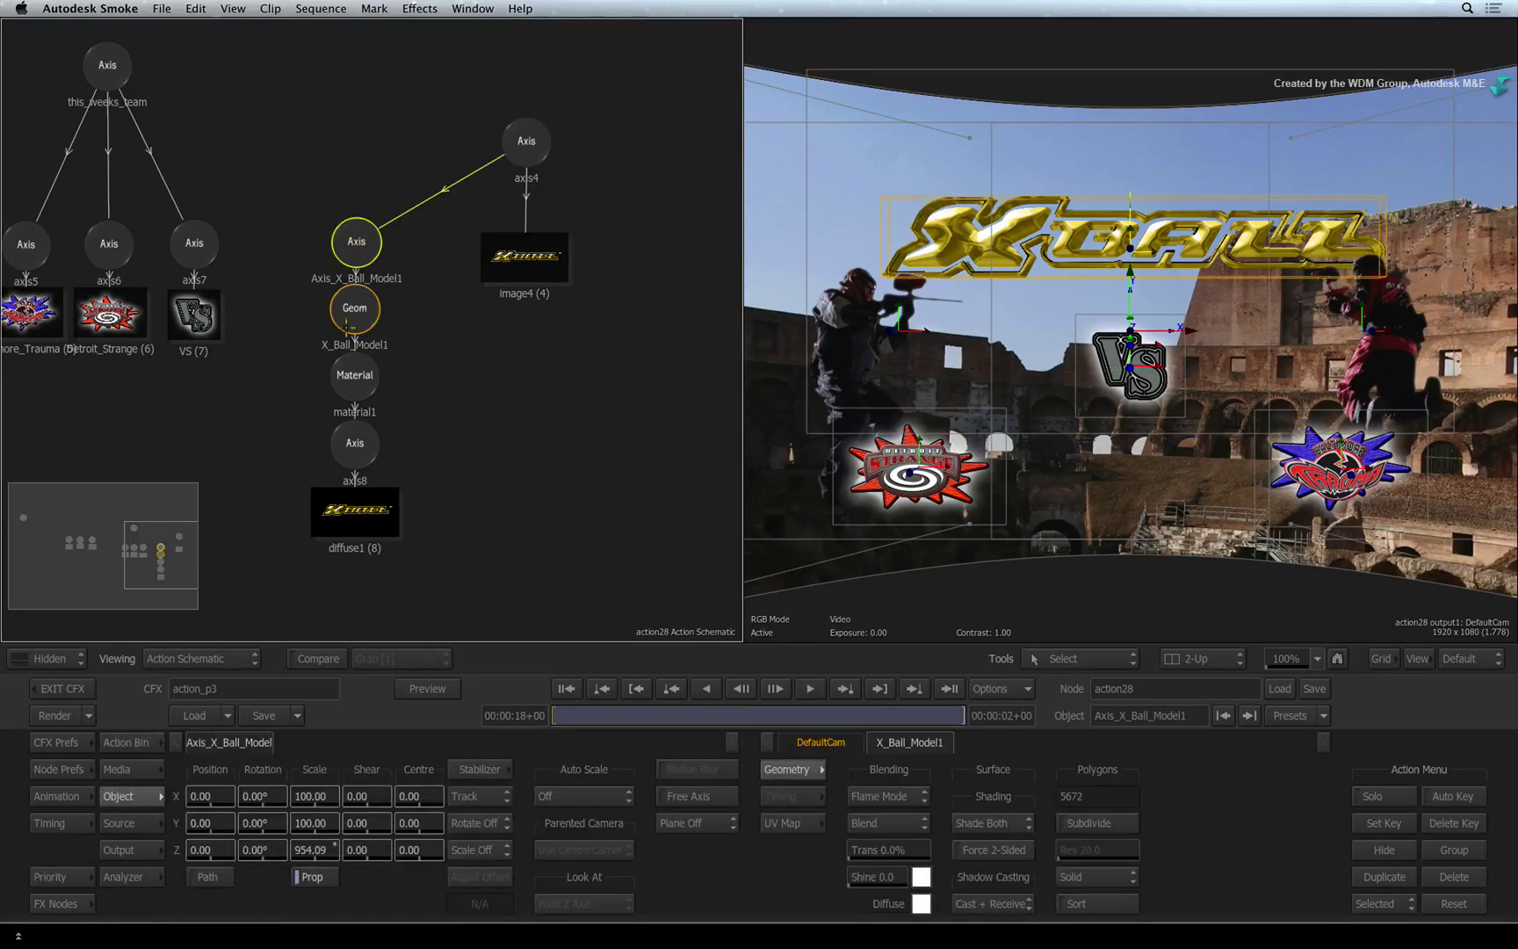
left_click_drag(209, 821, 169, 773)
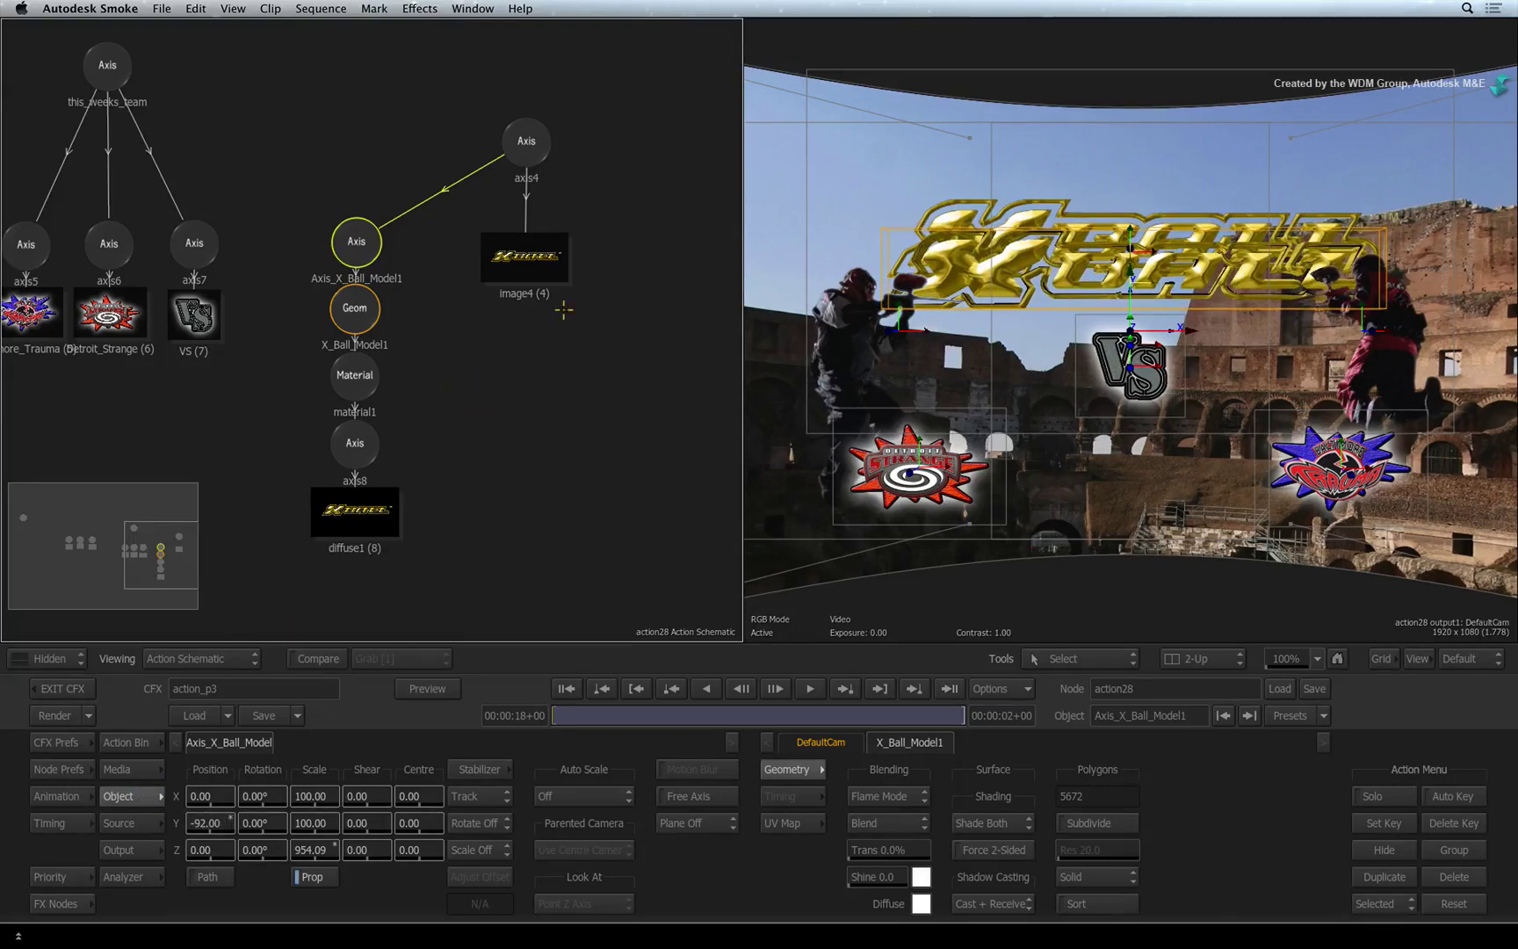
left_click(545, 266)
left_click_drag(546, 266, 542, 262)
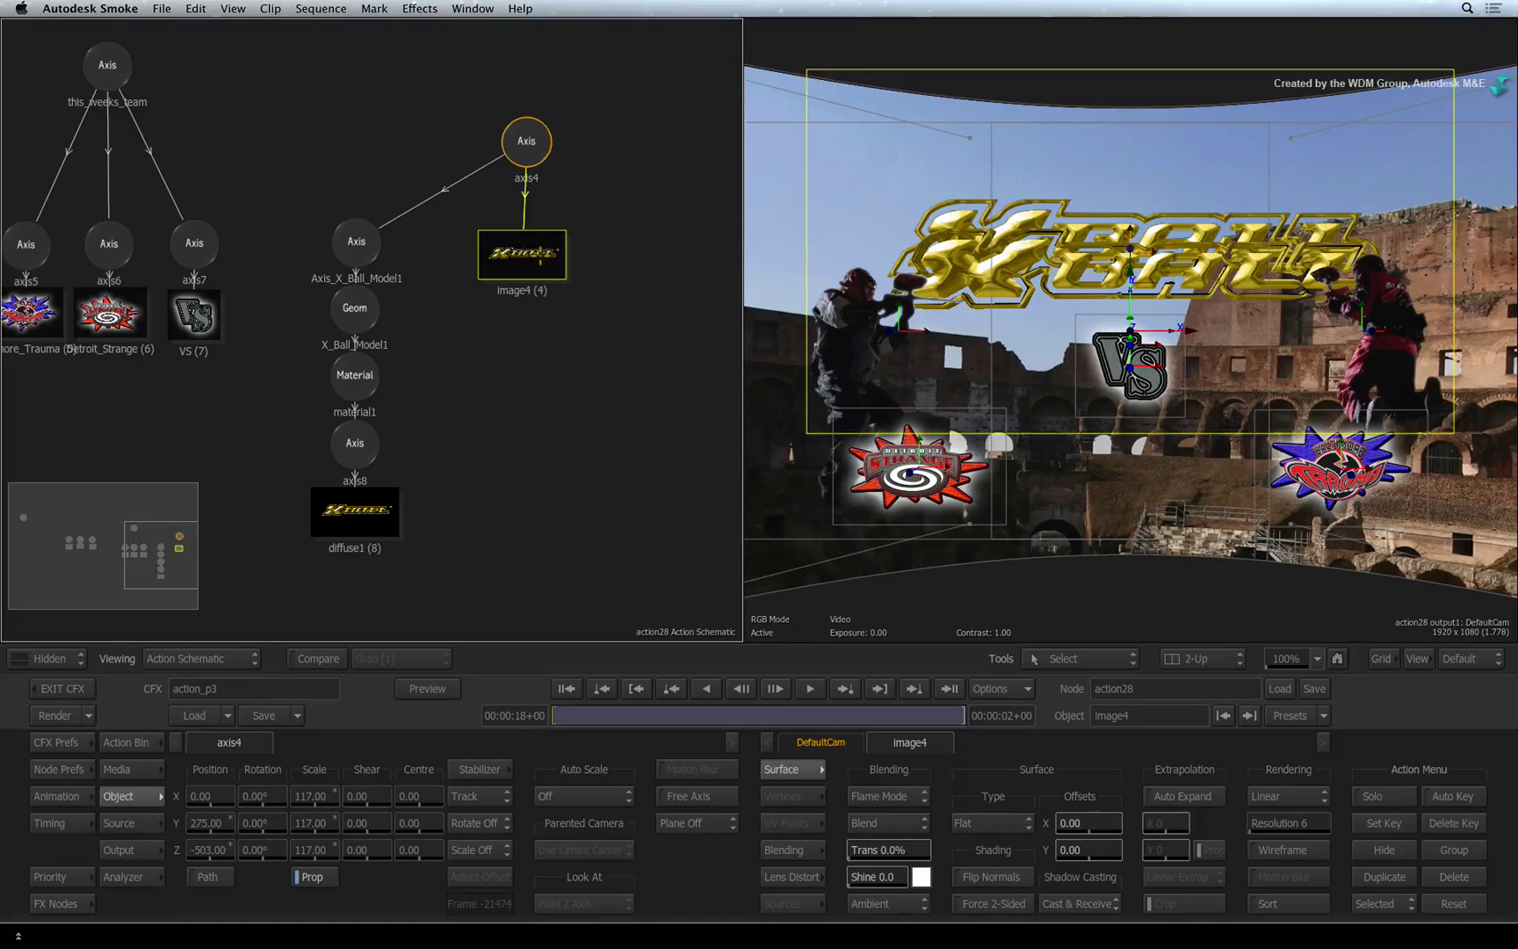
key("h")
key("h")
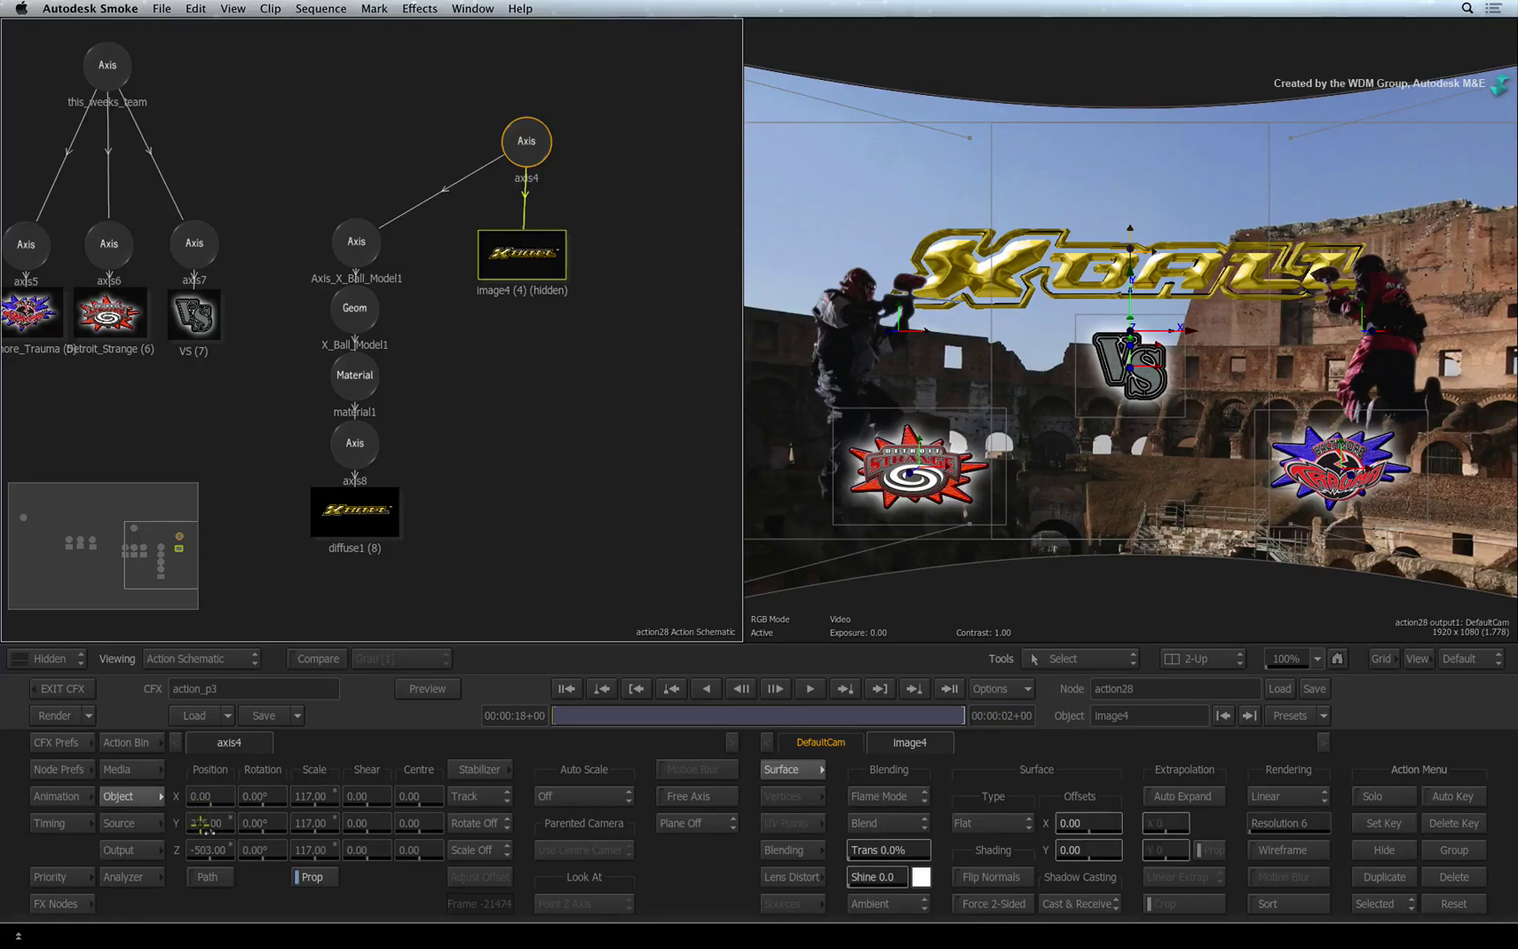
left_click_drag(204, 825, 231, 831)
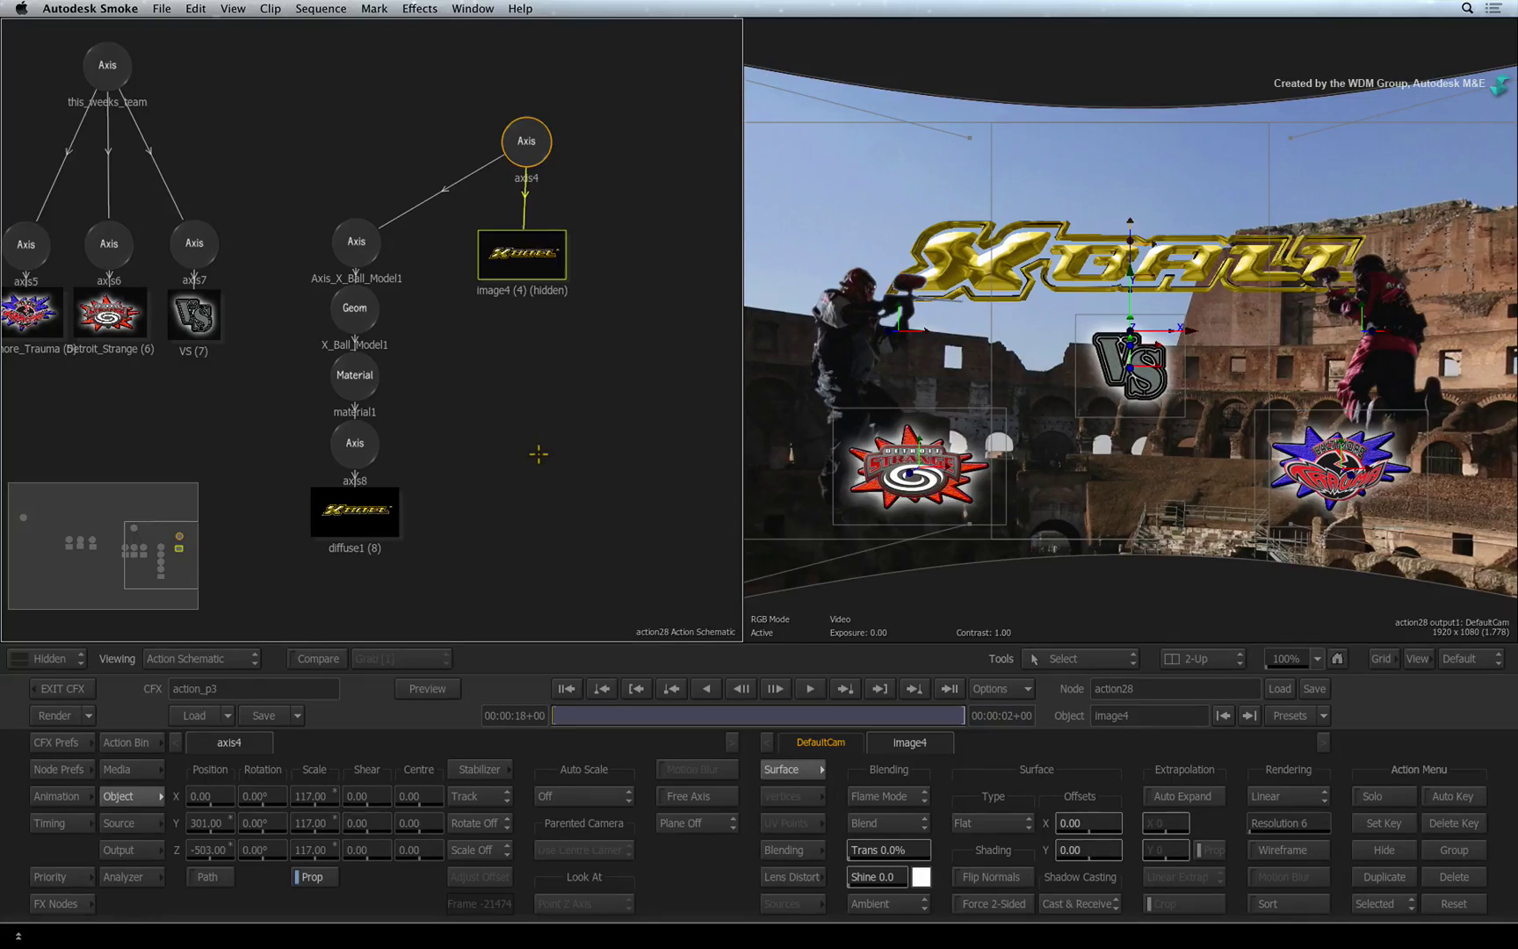
left_click_drag(525, 440, 593, 475)
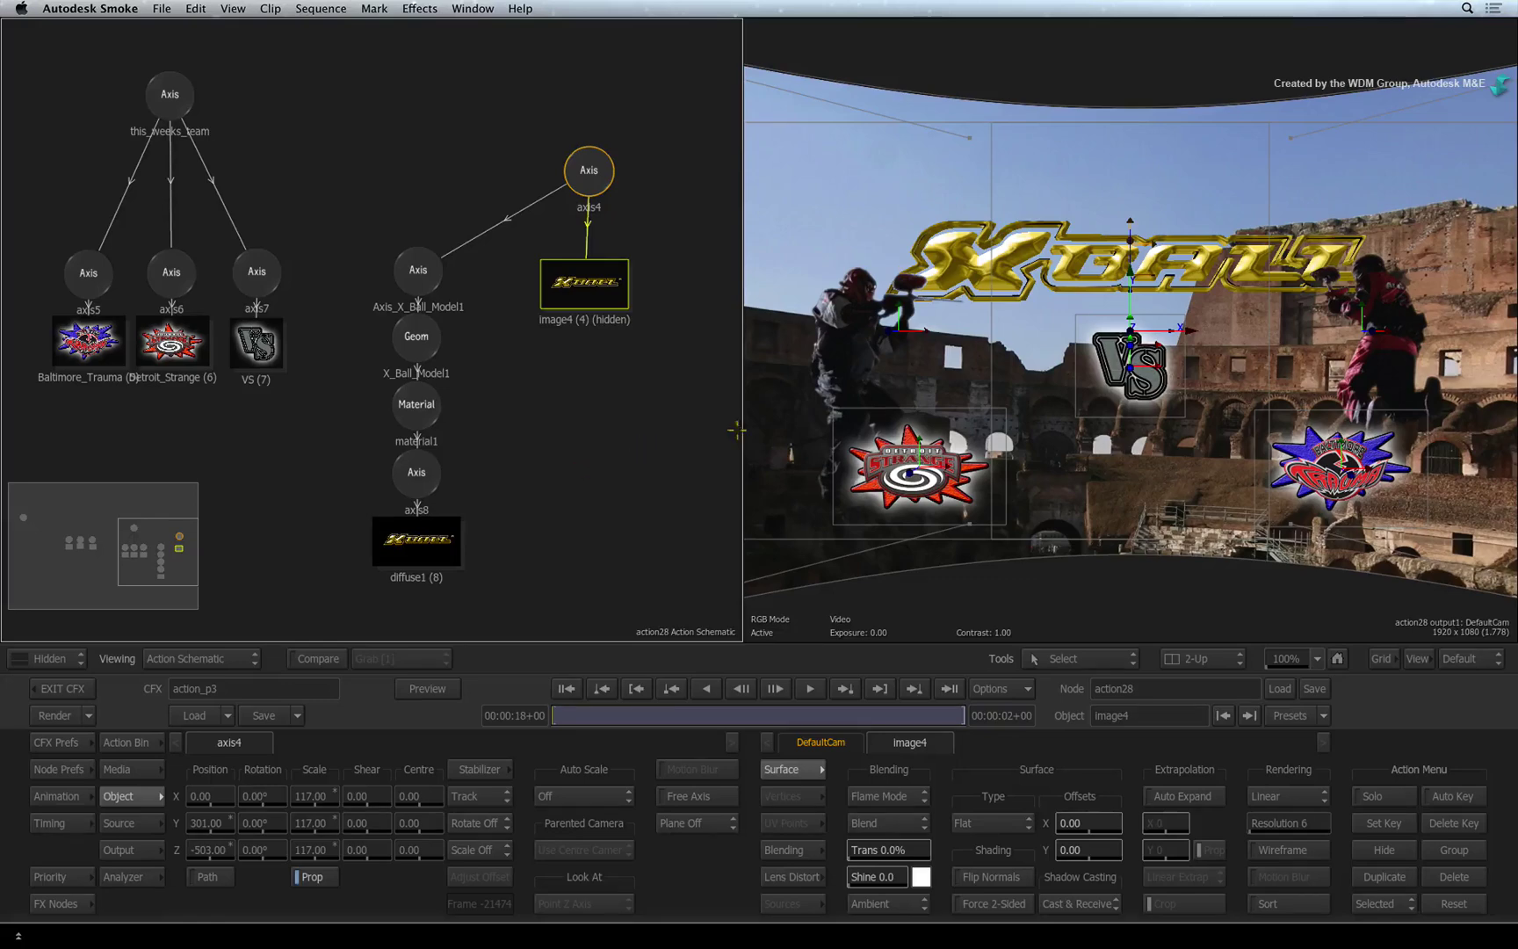
left_click(1057, 452)
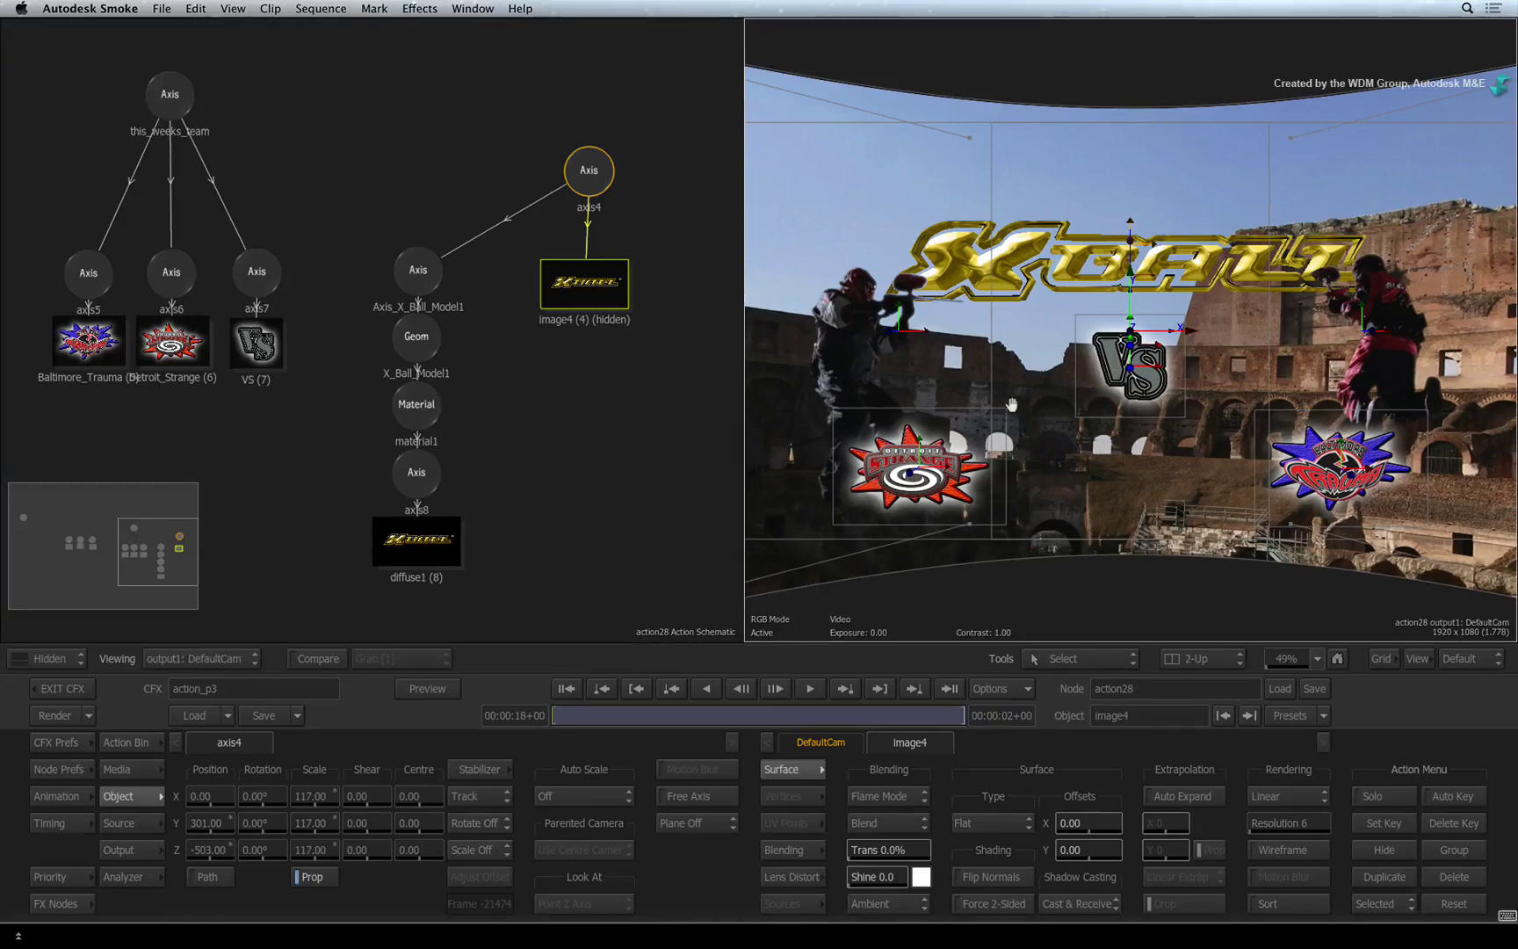
left_click_drag(992, 374, 1247, 426)
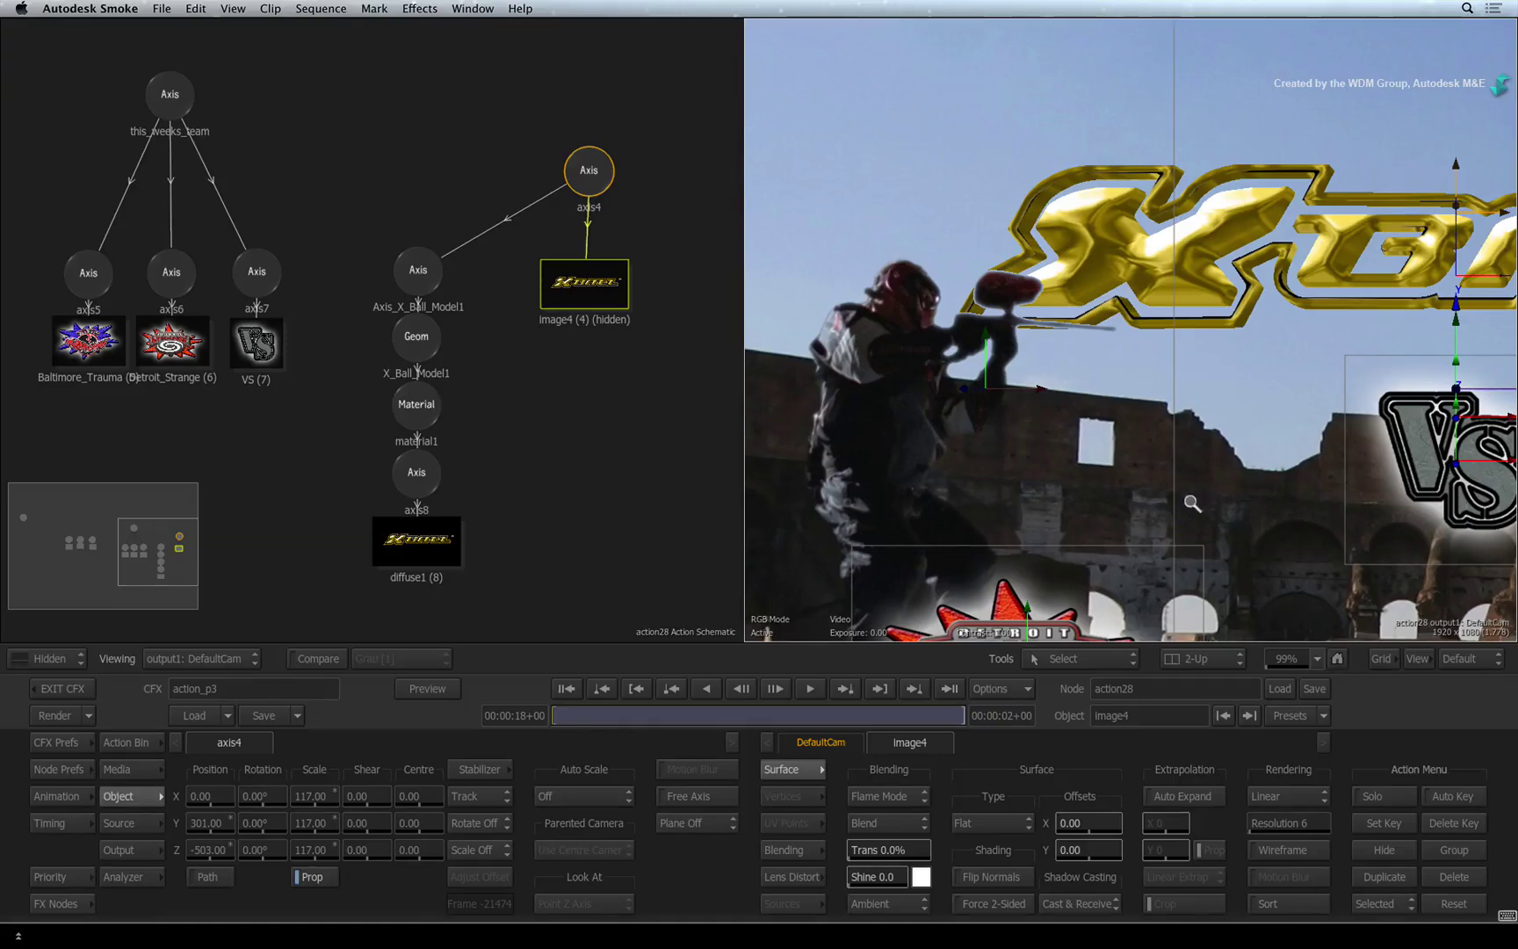
scroll(1205, 489, "down", 5)
left_click_drag(1134, 479, 996, 448)
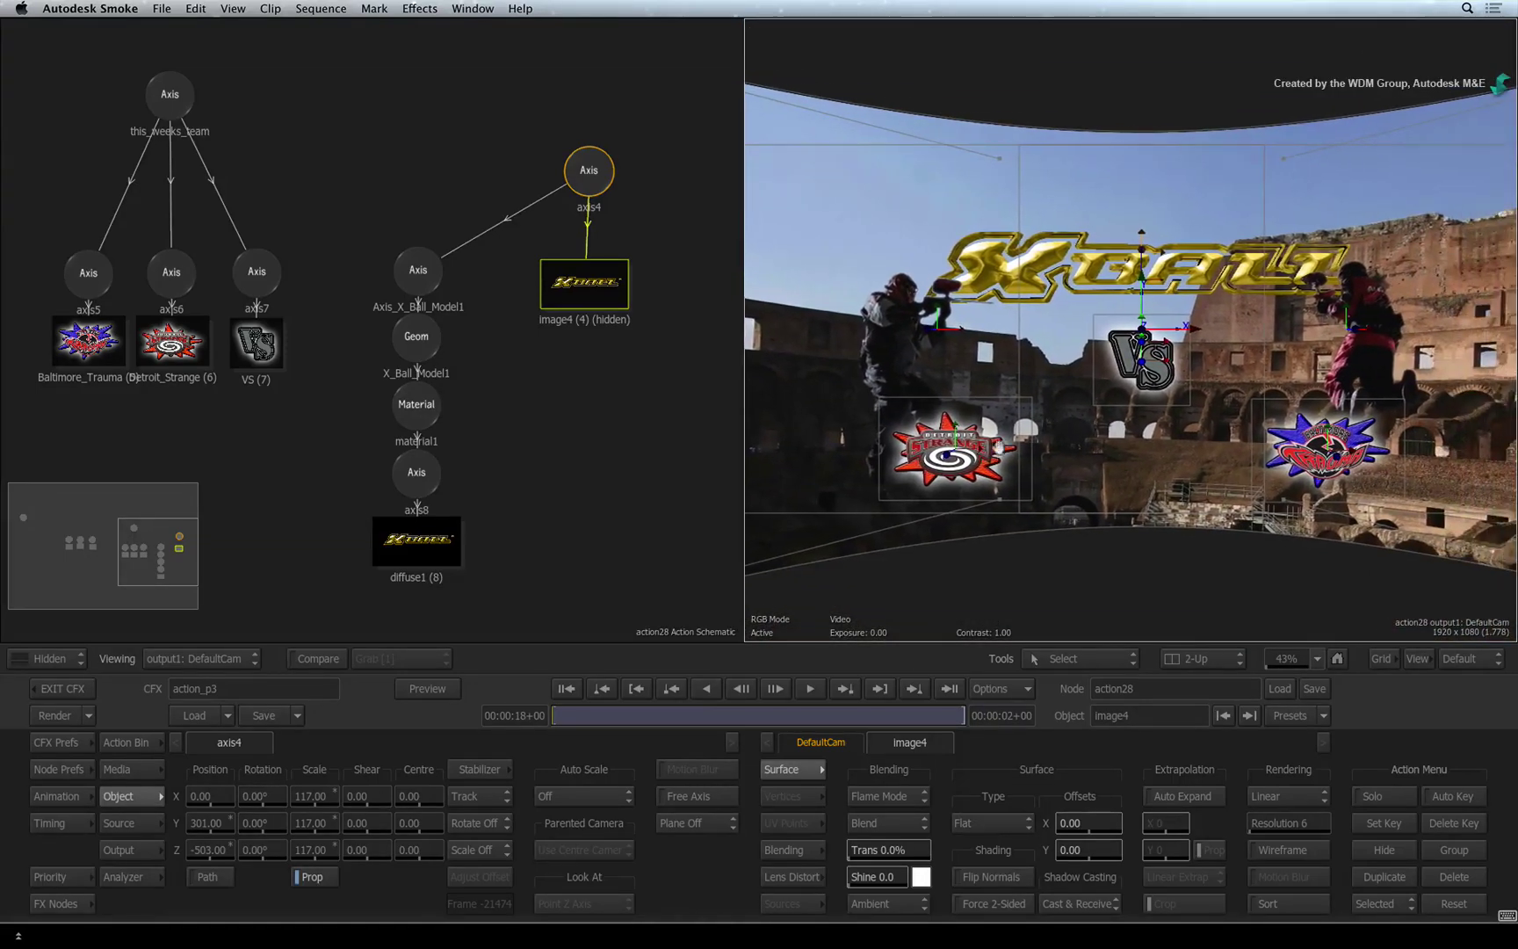
Apply Z-Sort in the Priority Editor and zoom in on the VS graphic to check layering.
left_click(67, 875)
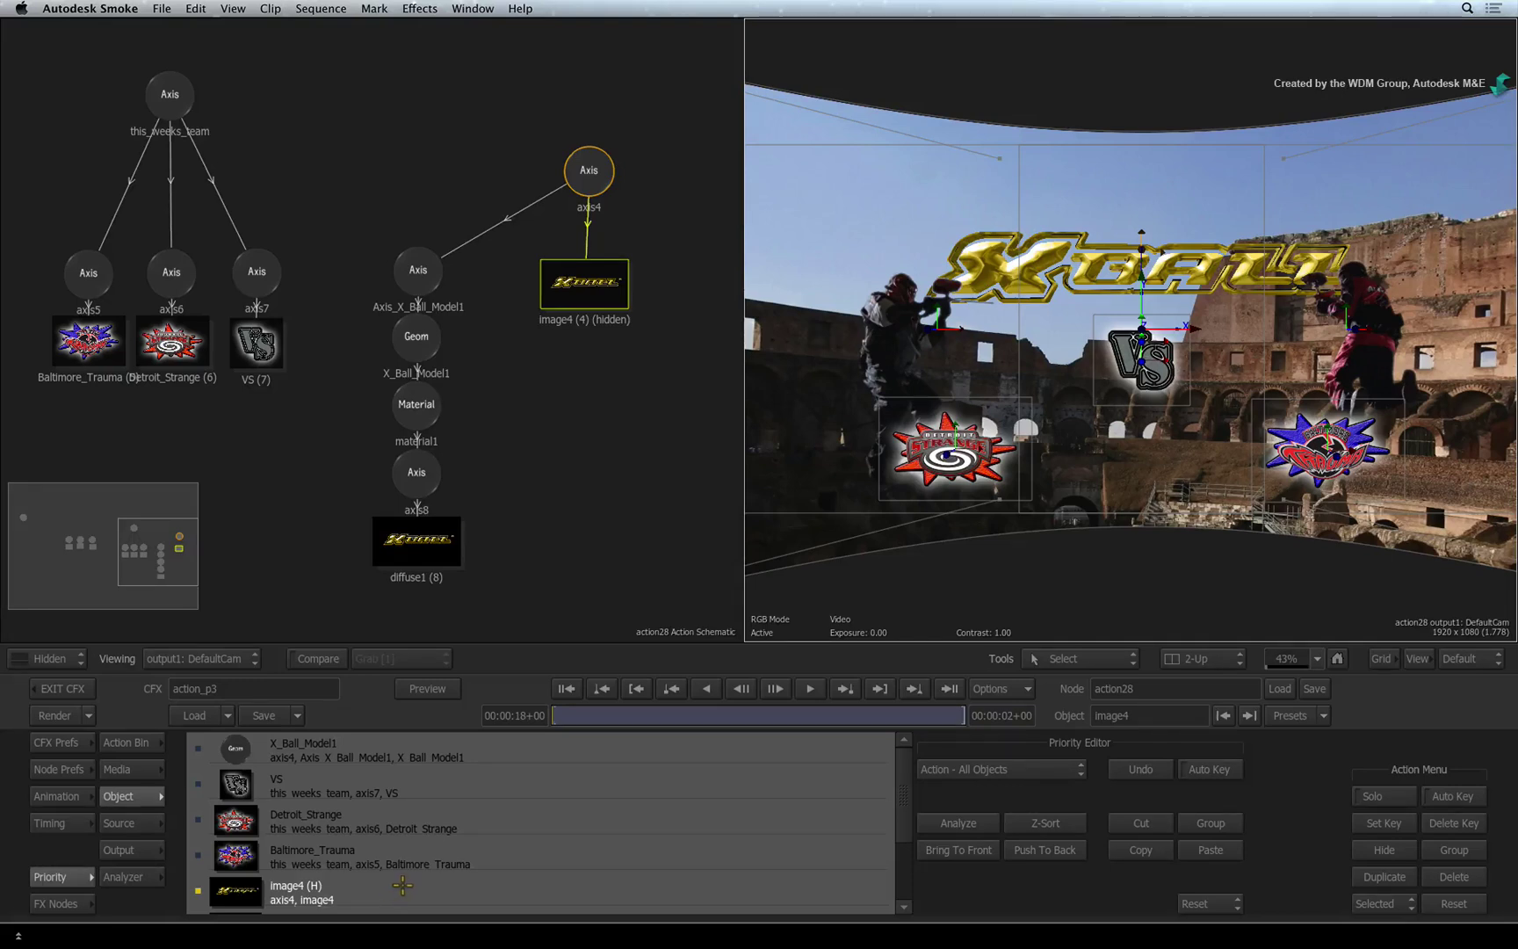
left_click(1050, 818)
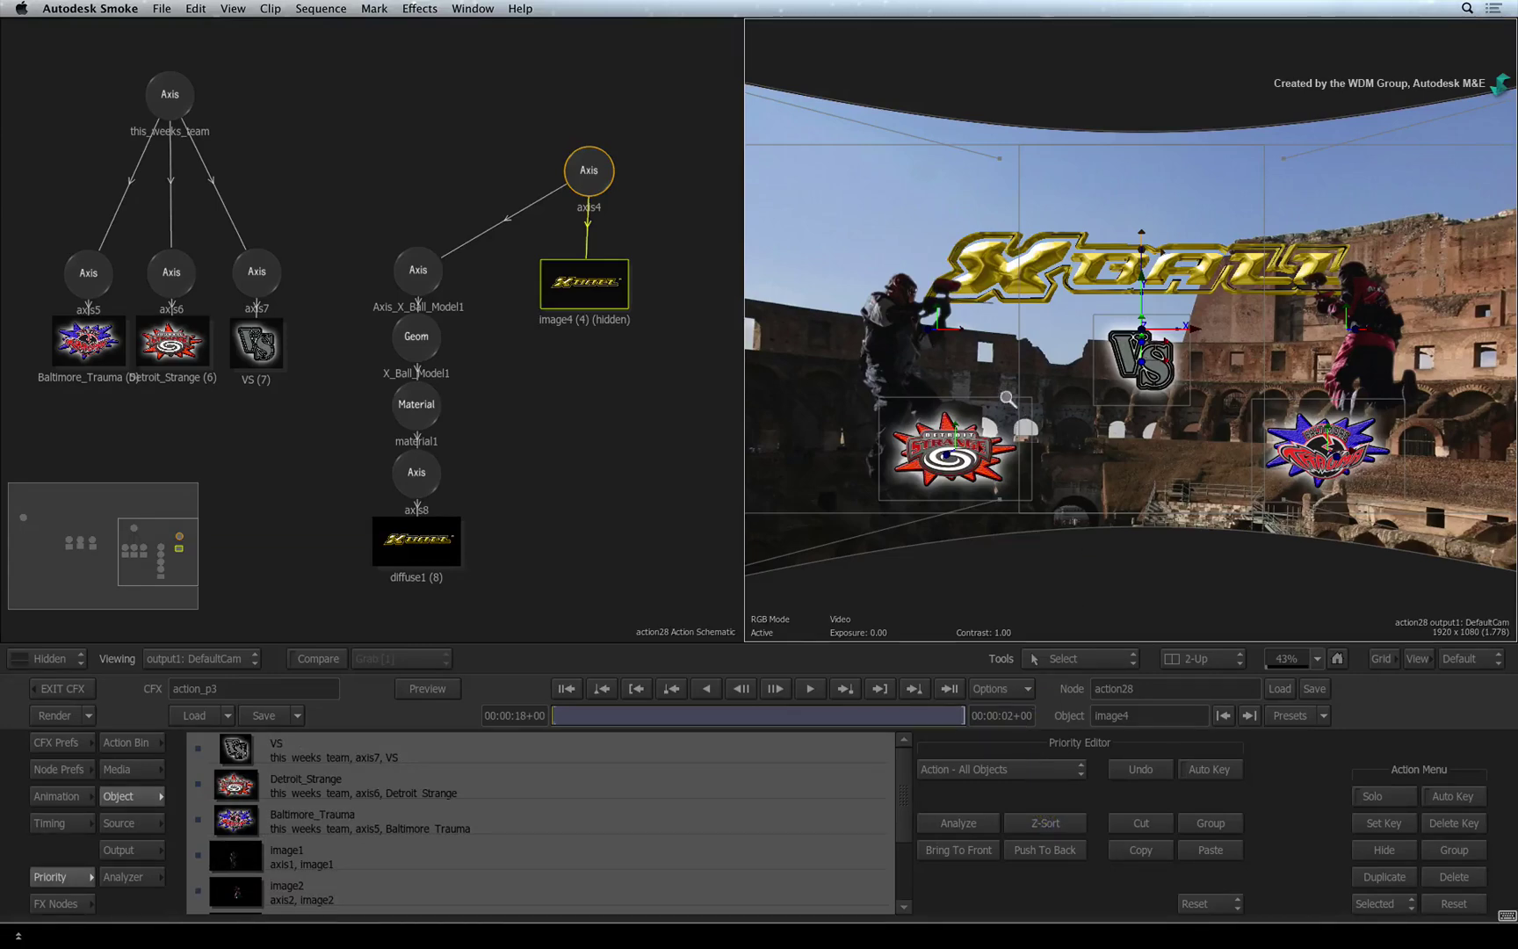
left_click_drag(1008, 400, 1116, 408)
Add a Light node from the node palette and drag light1 below the image node in the schematic.
left_click(54, 877)
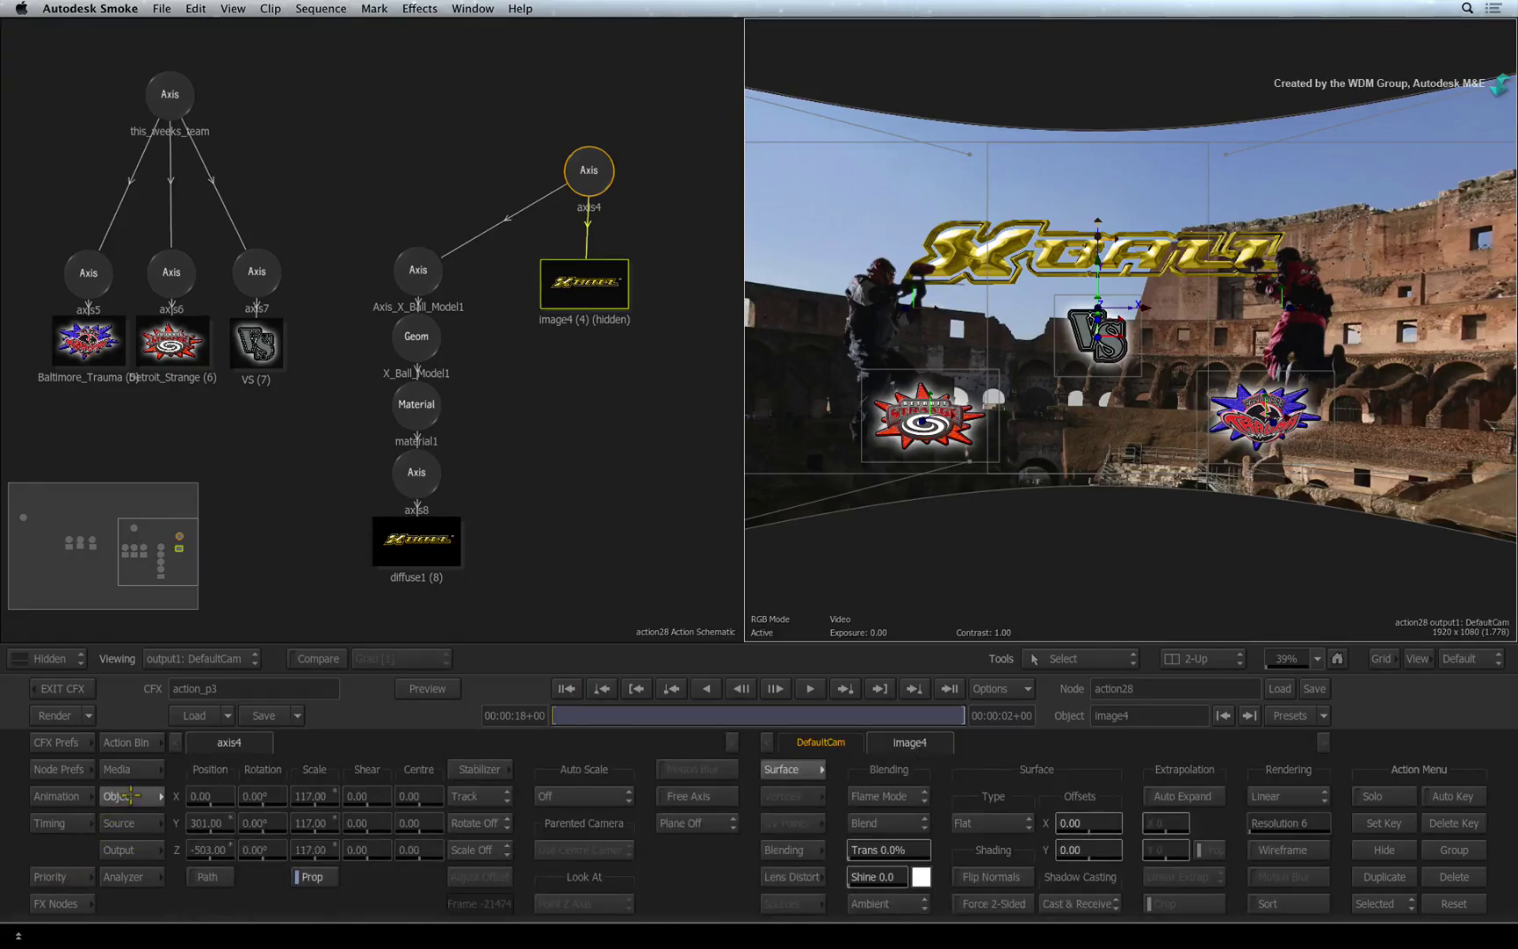
left_click(156, 743)
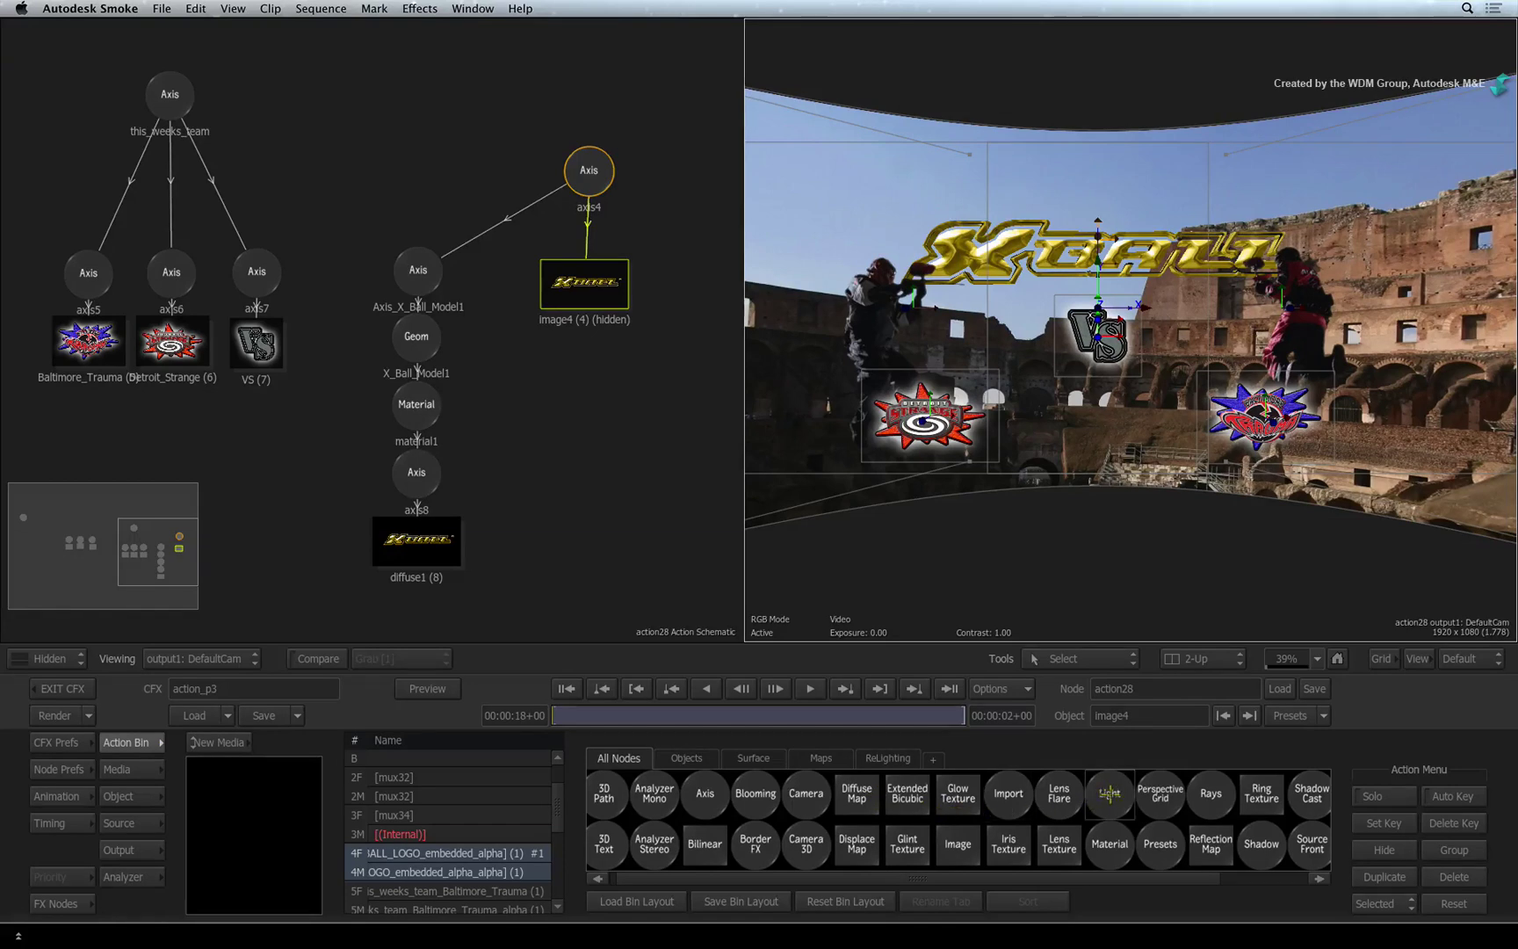
left_click(1110, 793)
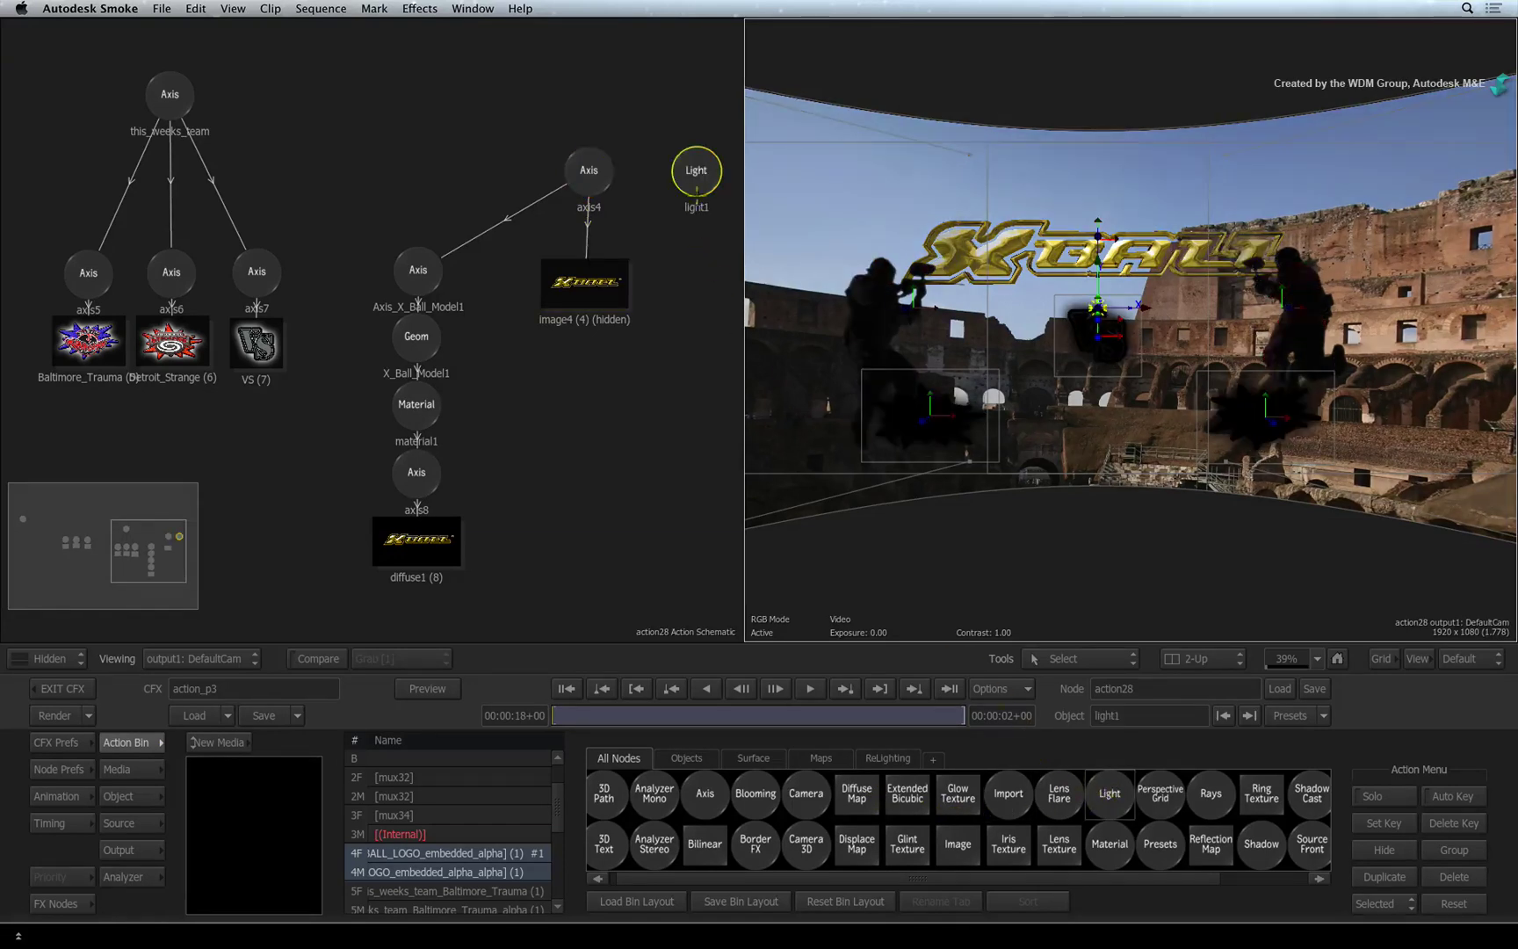
left_click_drag(696, 170, 594, 394)
left_click_drag(1094, 309, 1048, 336)
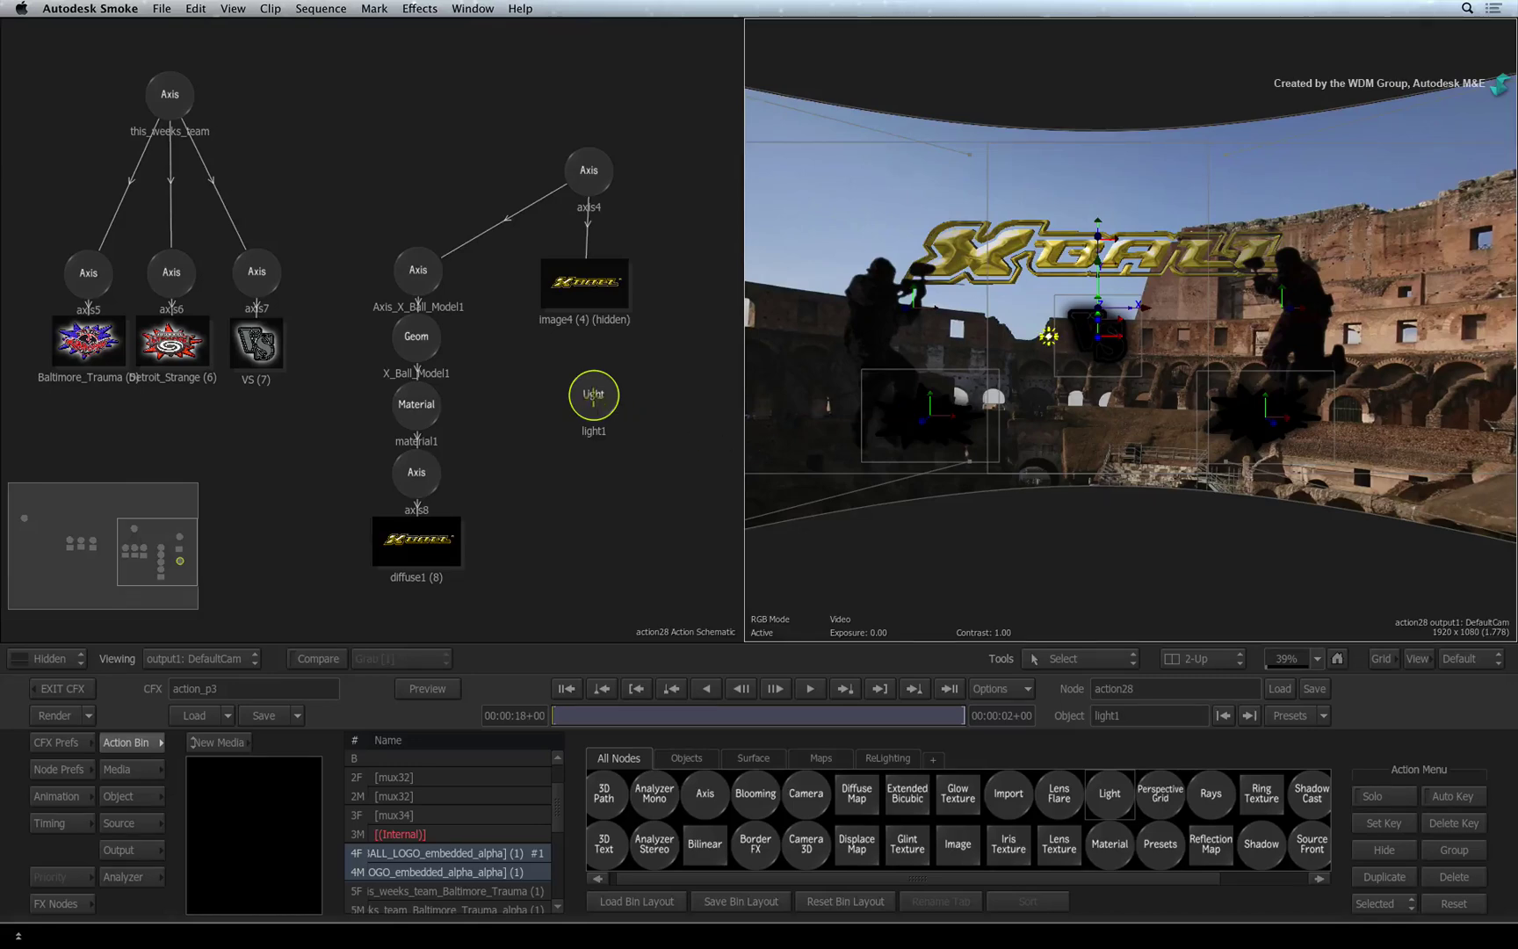
left_click(594, 397)
Switch the left viewer to Top view and drag light1 so it lights the logos.
left_click(233, 658)
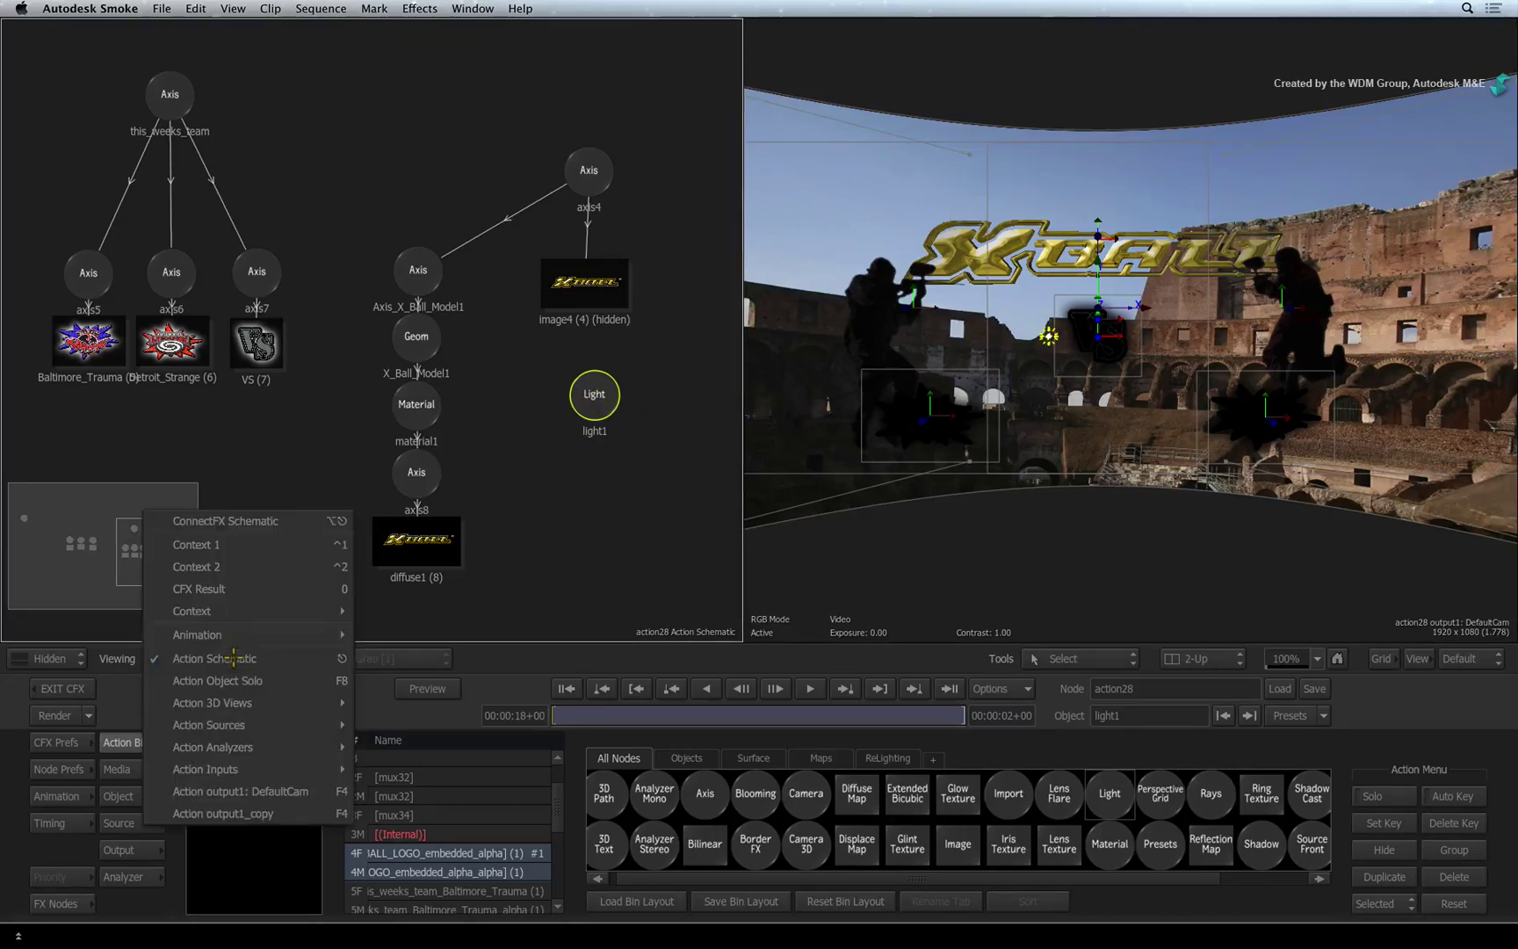
mouse_move(241, 703)
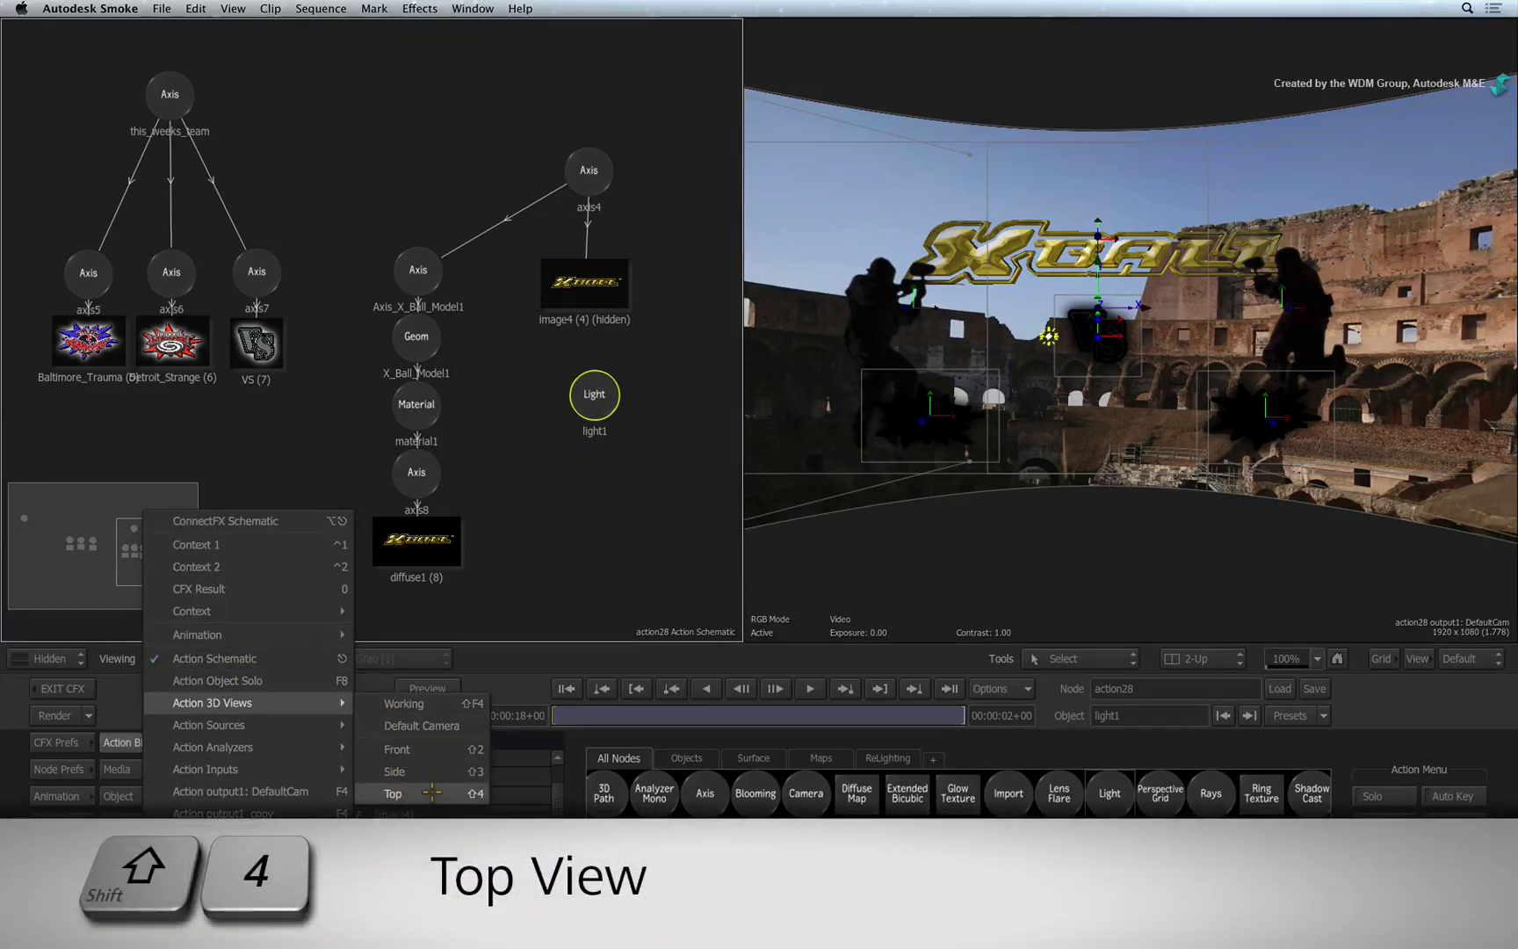
left_click(434, 792)
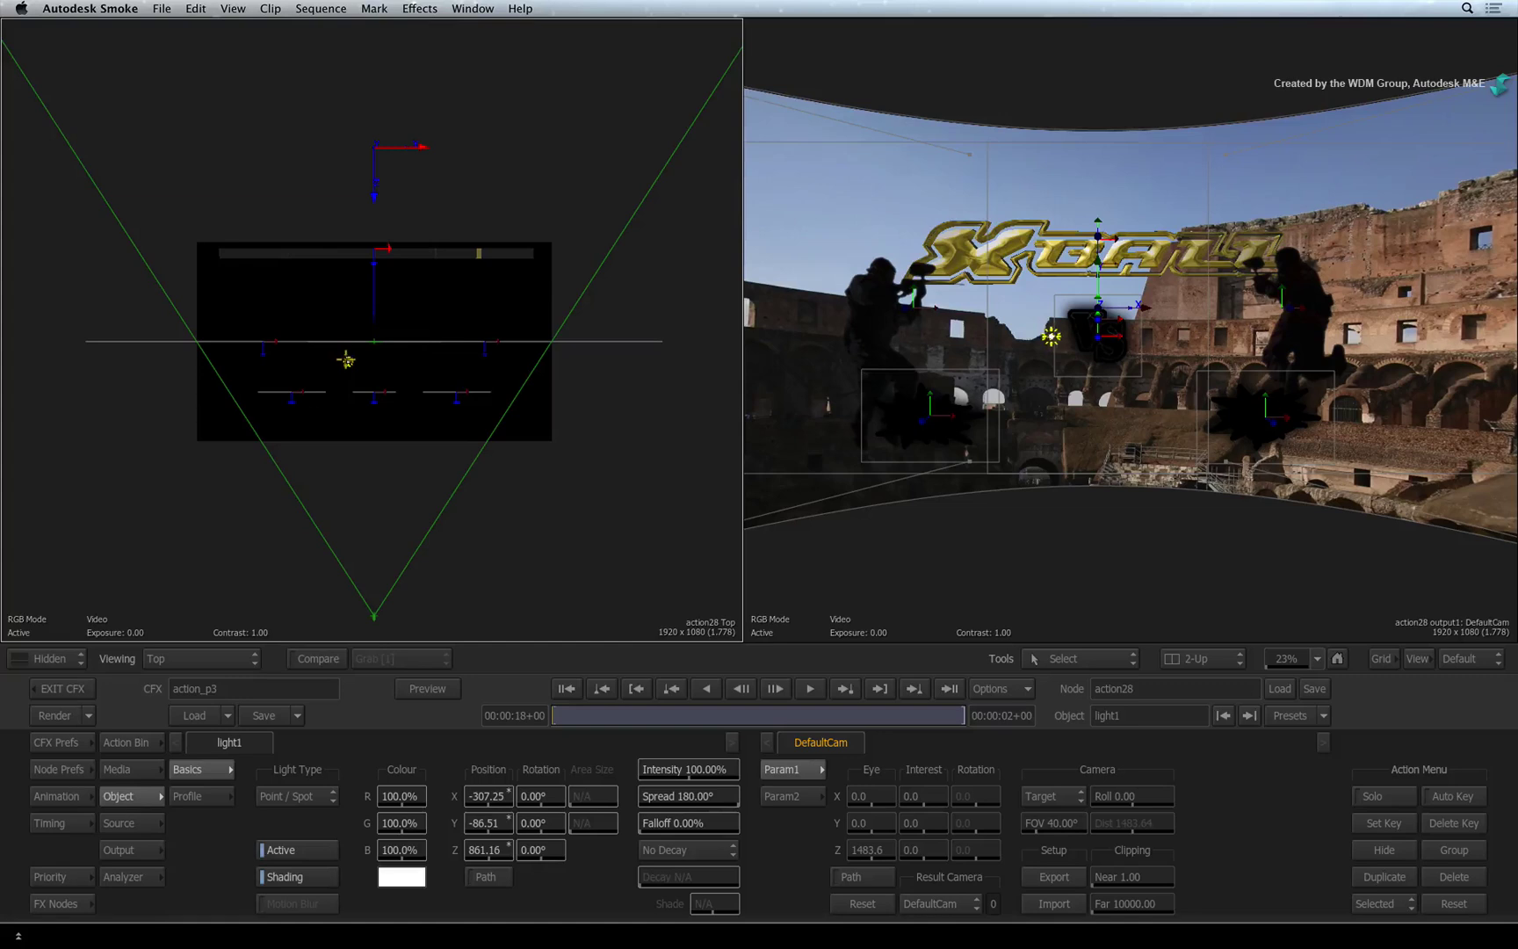
left_click_drag(348, 370, 317, 500)
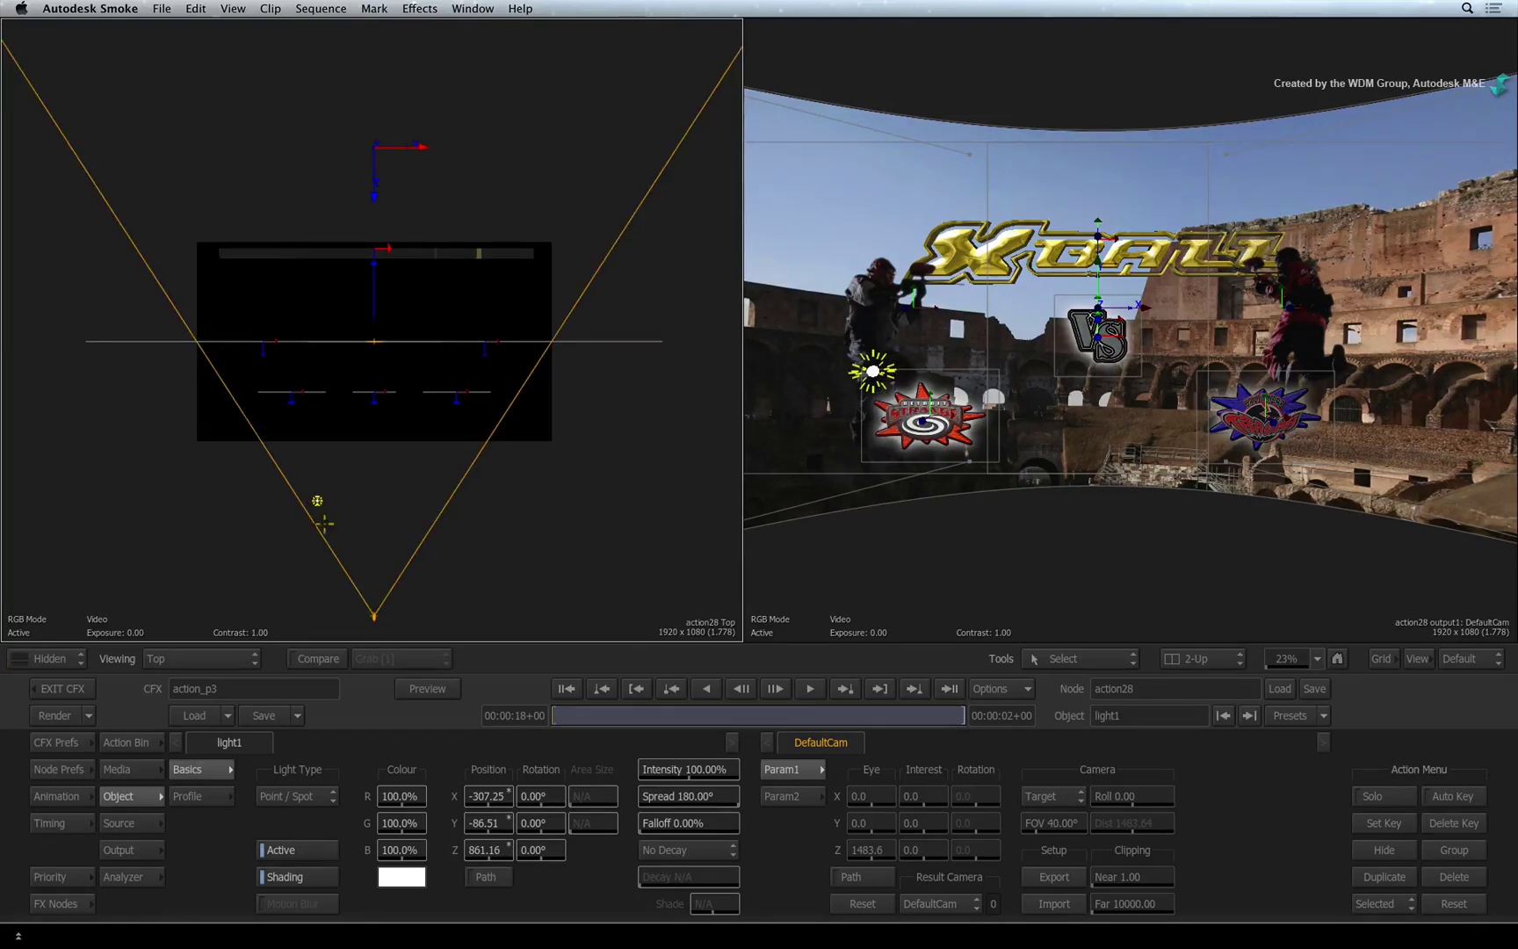
Tint light1 cream by lowering its blue colour component to 82.8%.
left_click(402, 874)
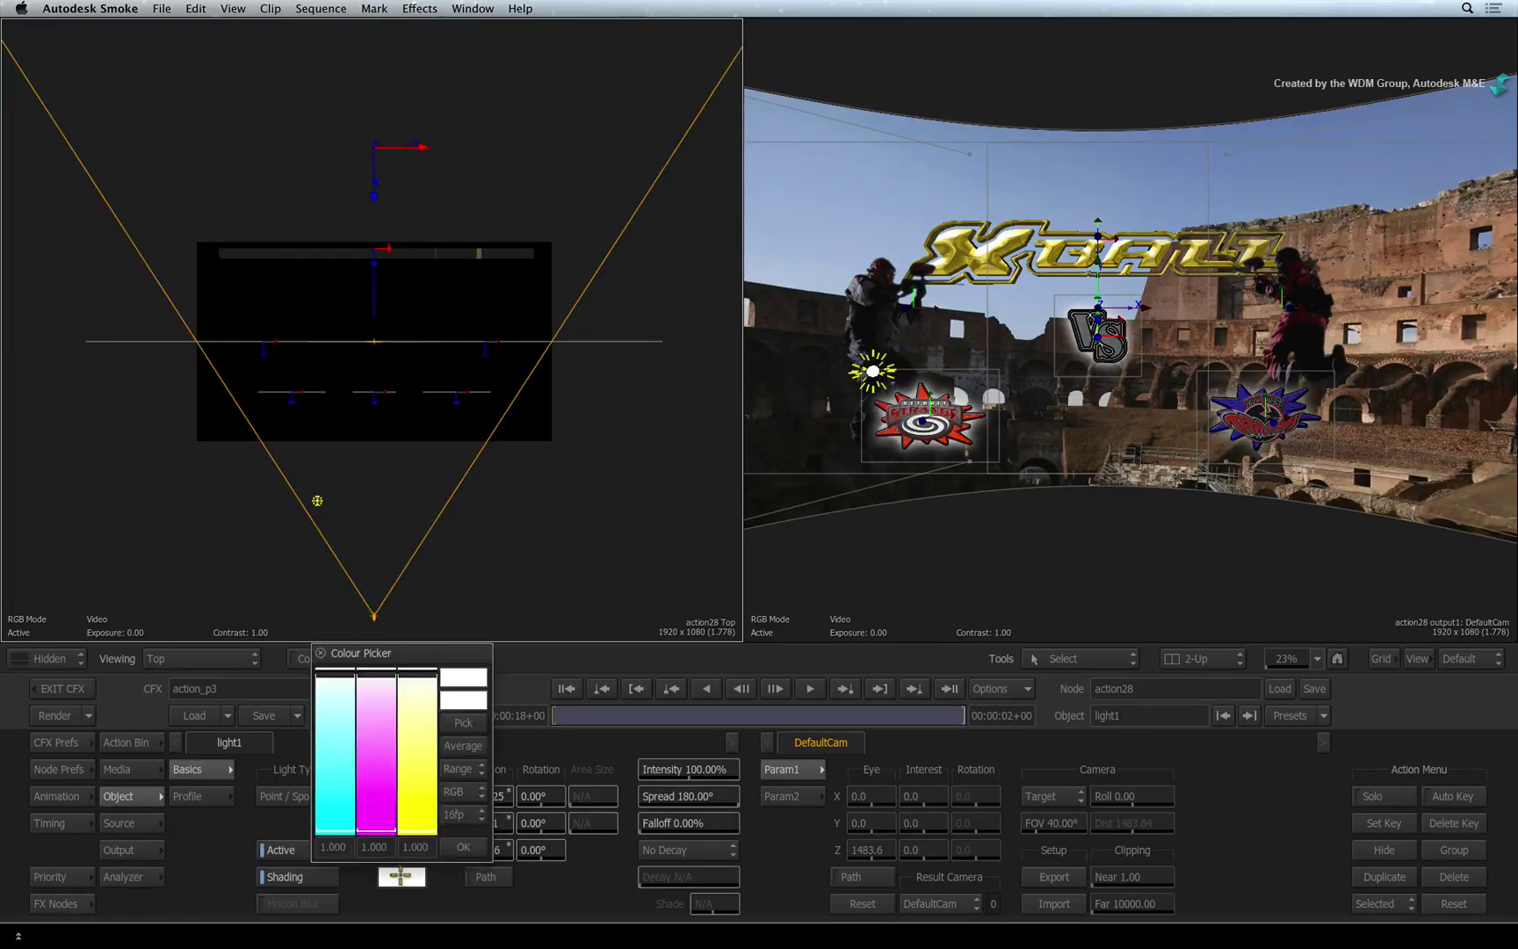
left_click(415, 688)
left_click_drag(415, 688, 412, 700)
left_click(459, 845)
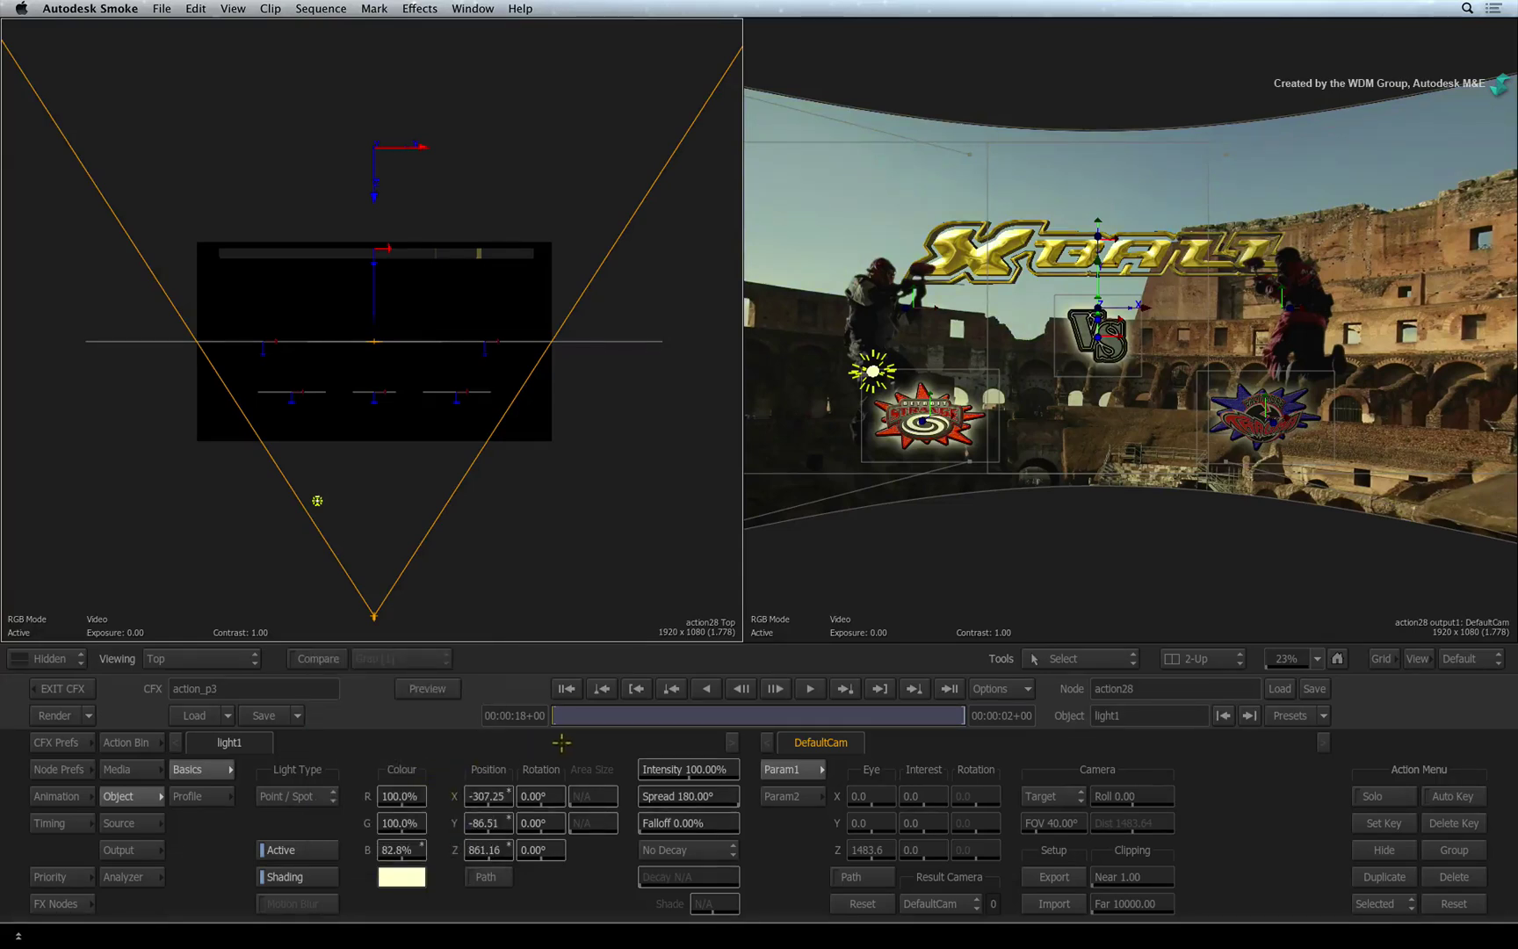
Set the spotlight spread to 51° and place light1 at X -157.25, Y 47.49, Z 1167.16.
left_click_drag(685, 796, 613, 797)
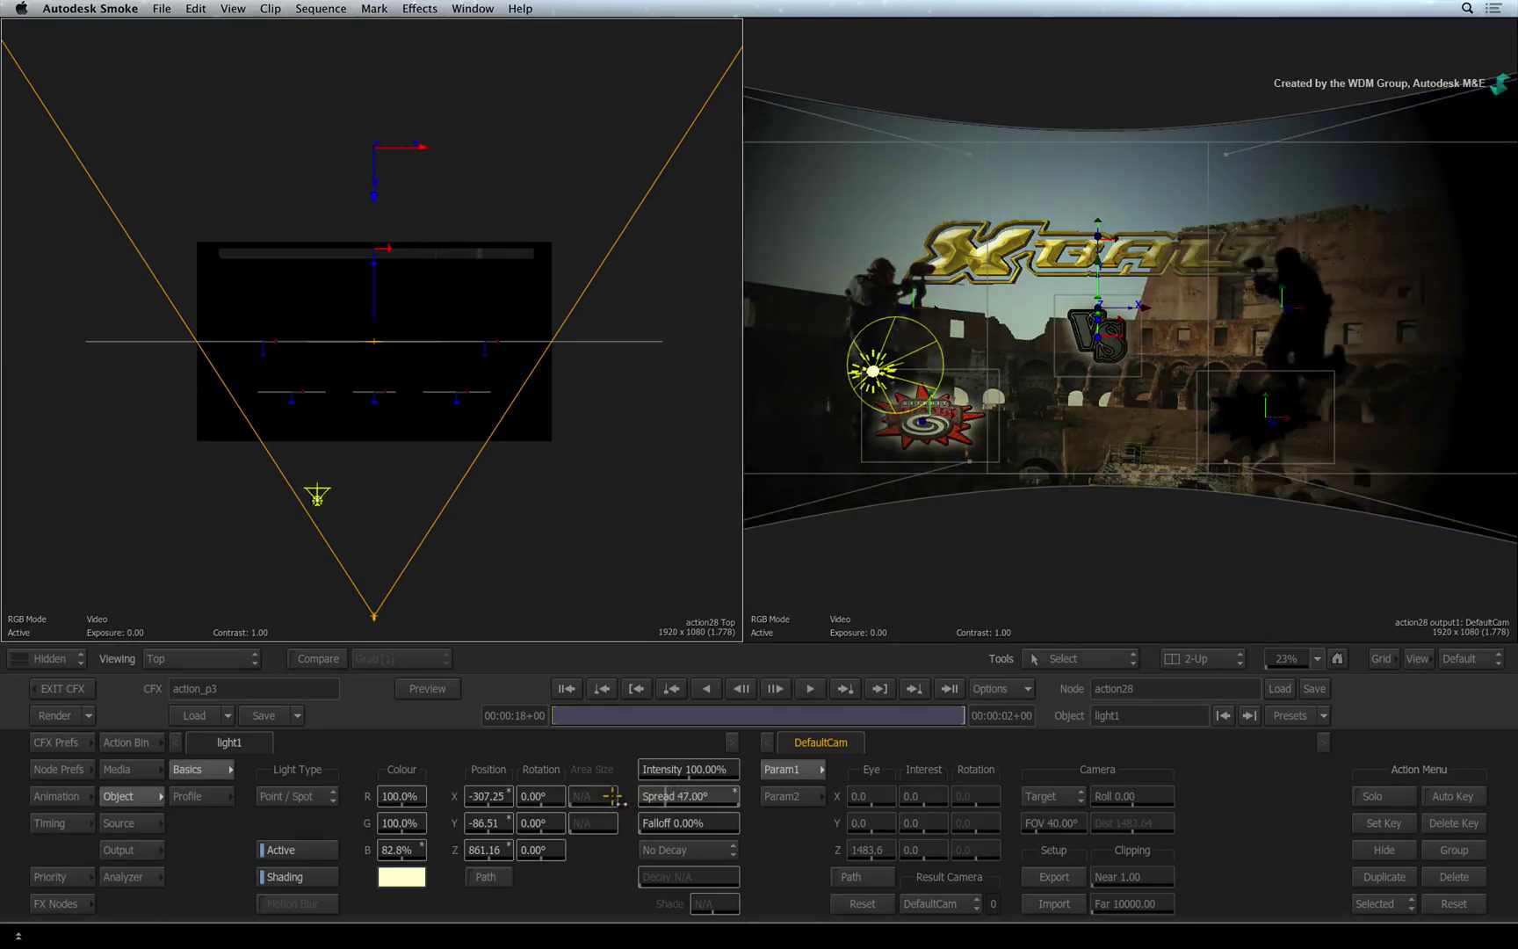
left_click_drag(492, 850, 640, 833)
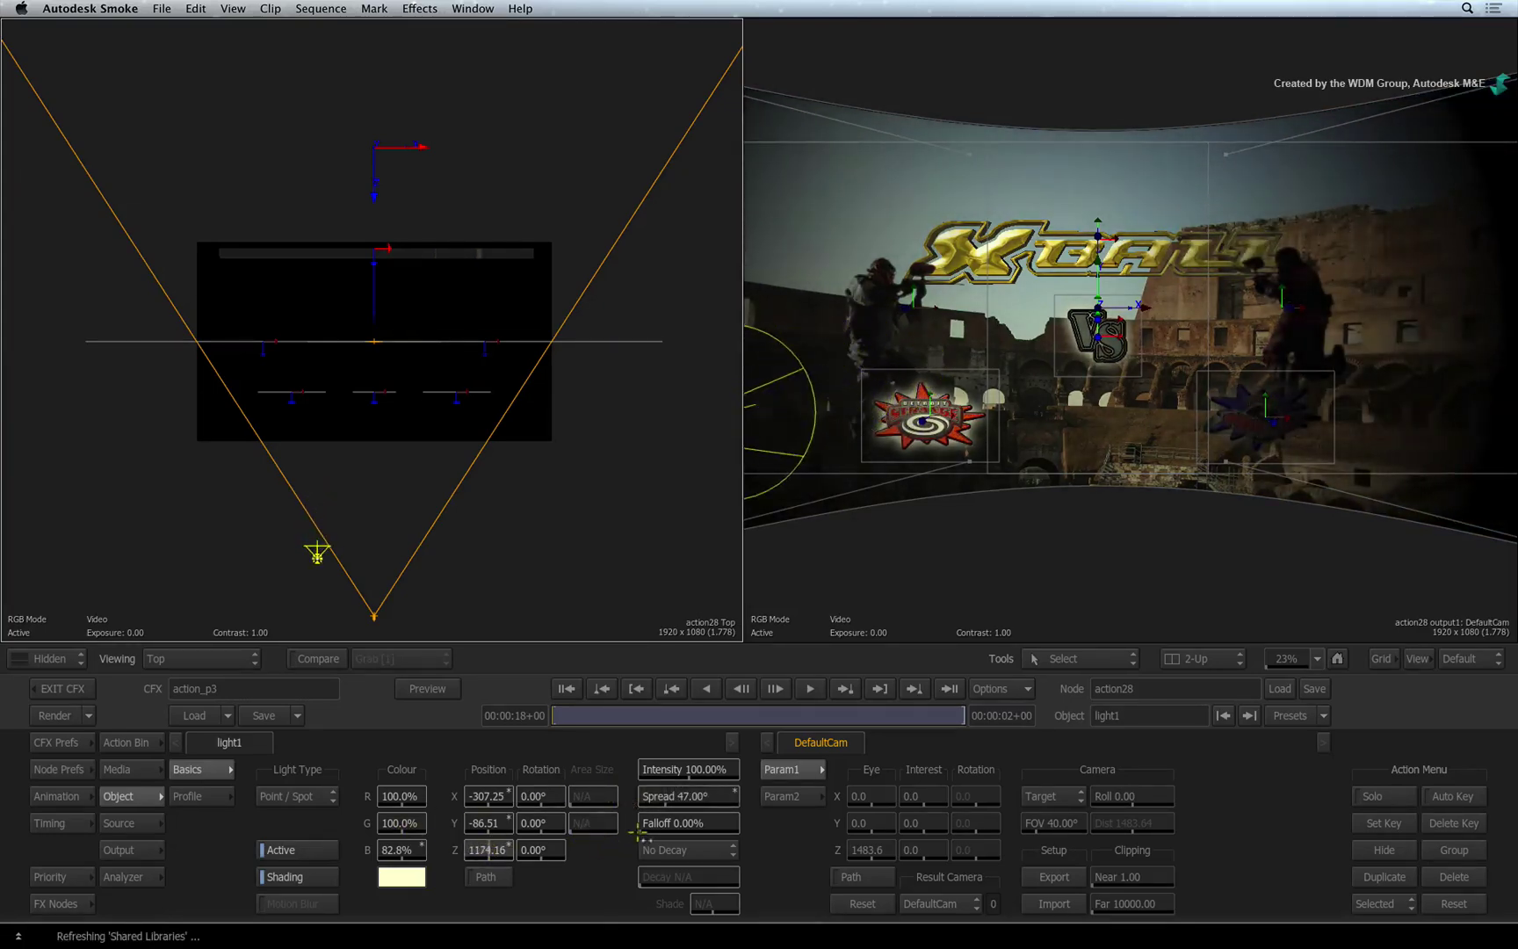
left_click_drag(478, 796, 578, 794)
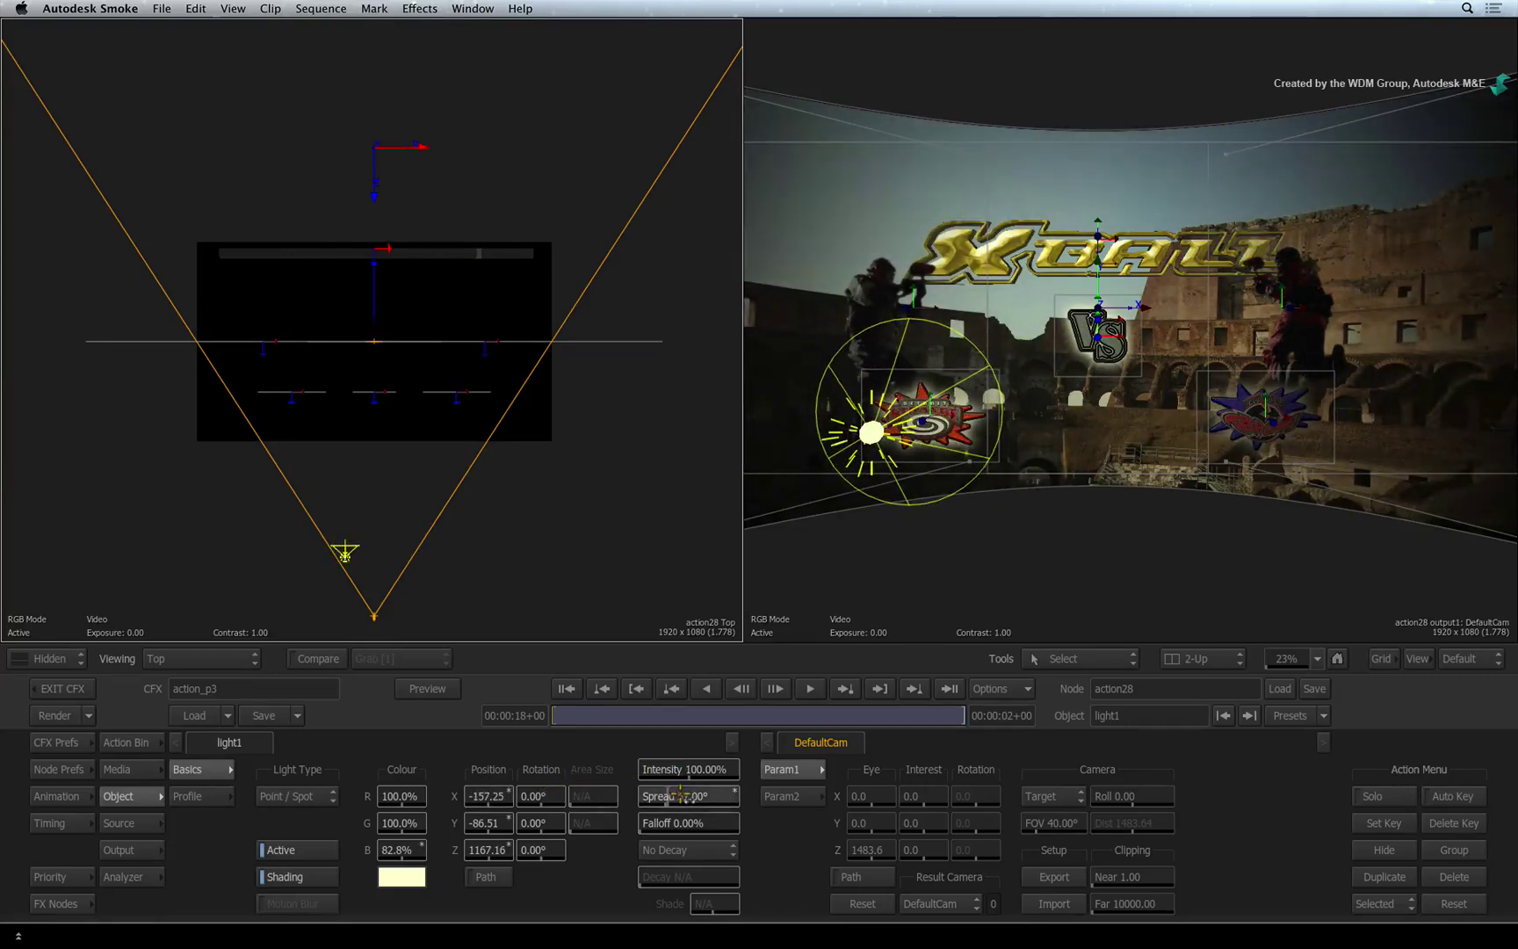
left_click(681, 796)
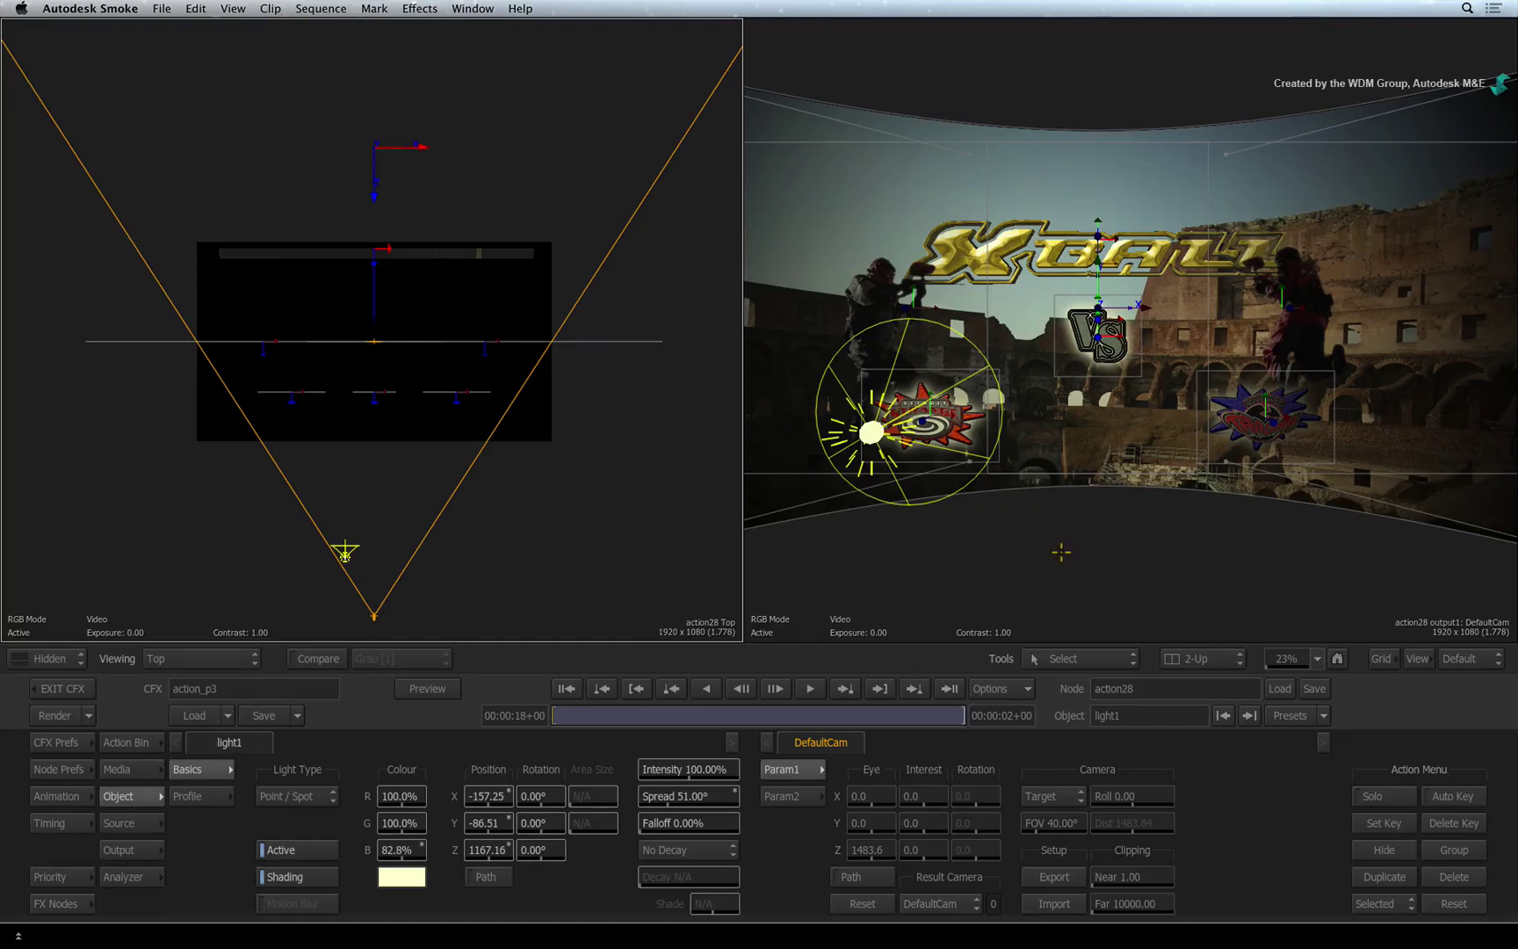
left_click_drag(488, 823, 573, 784)
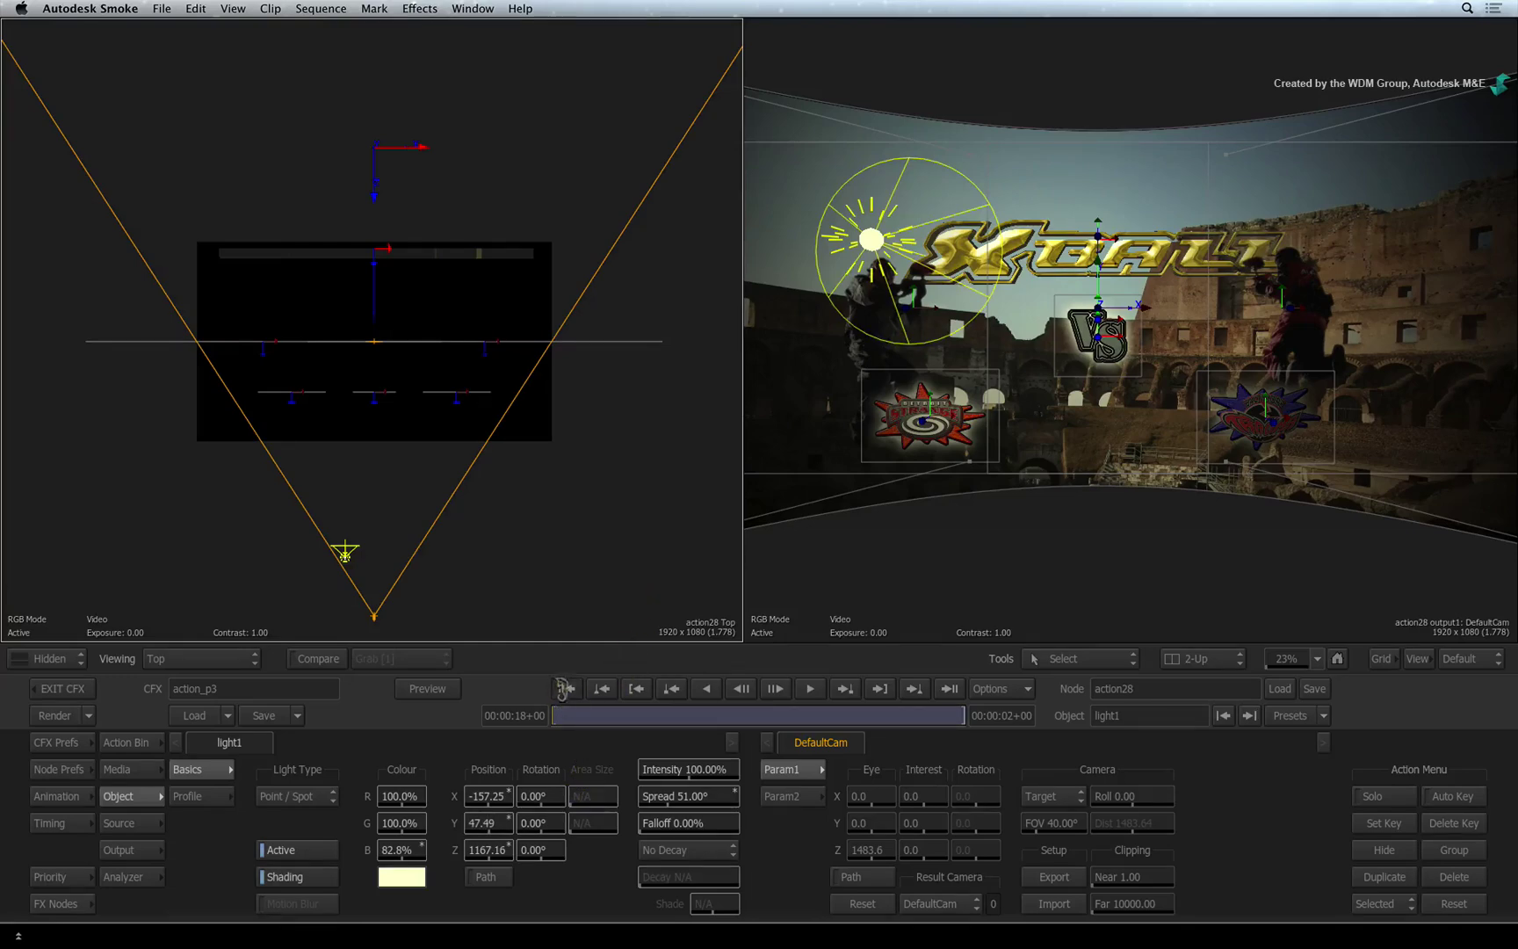
With Auto Key on, drag DefaultCam in the Top view to key its Eye from X -434.1 to X 408.4.
left_click(1442, 793)
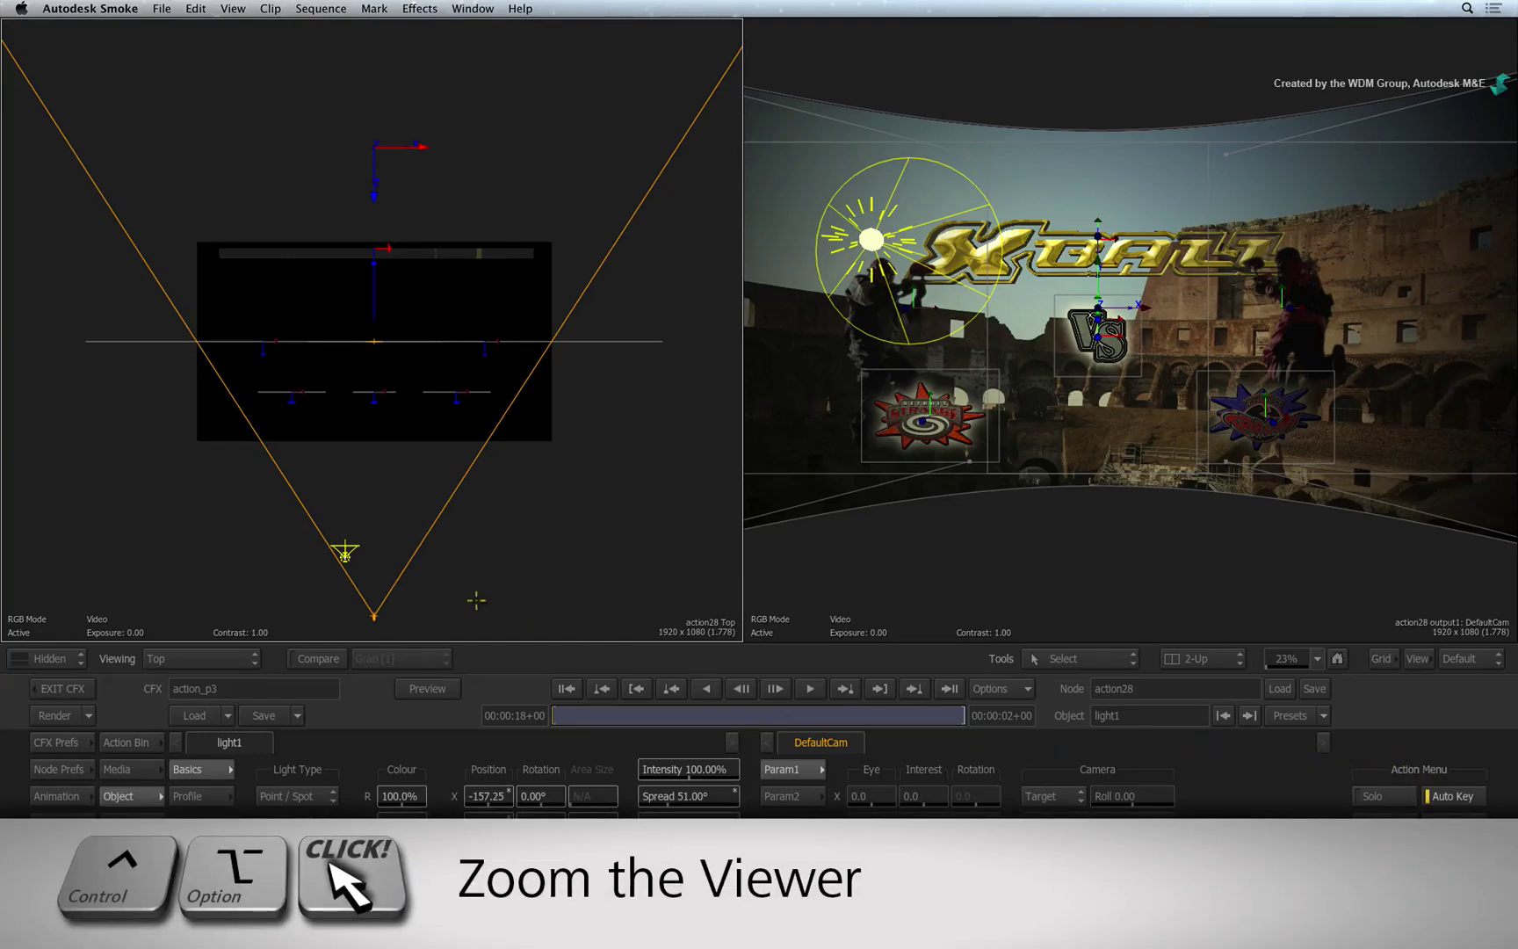
mouse_move(495, 586)
left_mouse_down()
mouse_move(525, 580)
mouse_move(475, 576)
left_mouse_up()
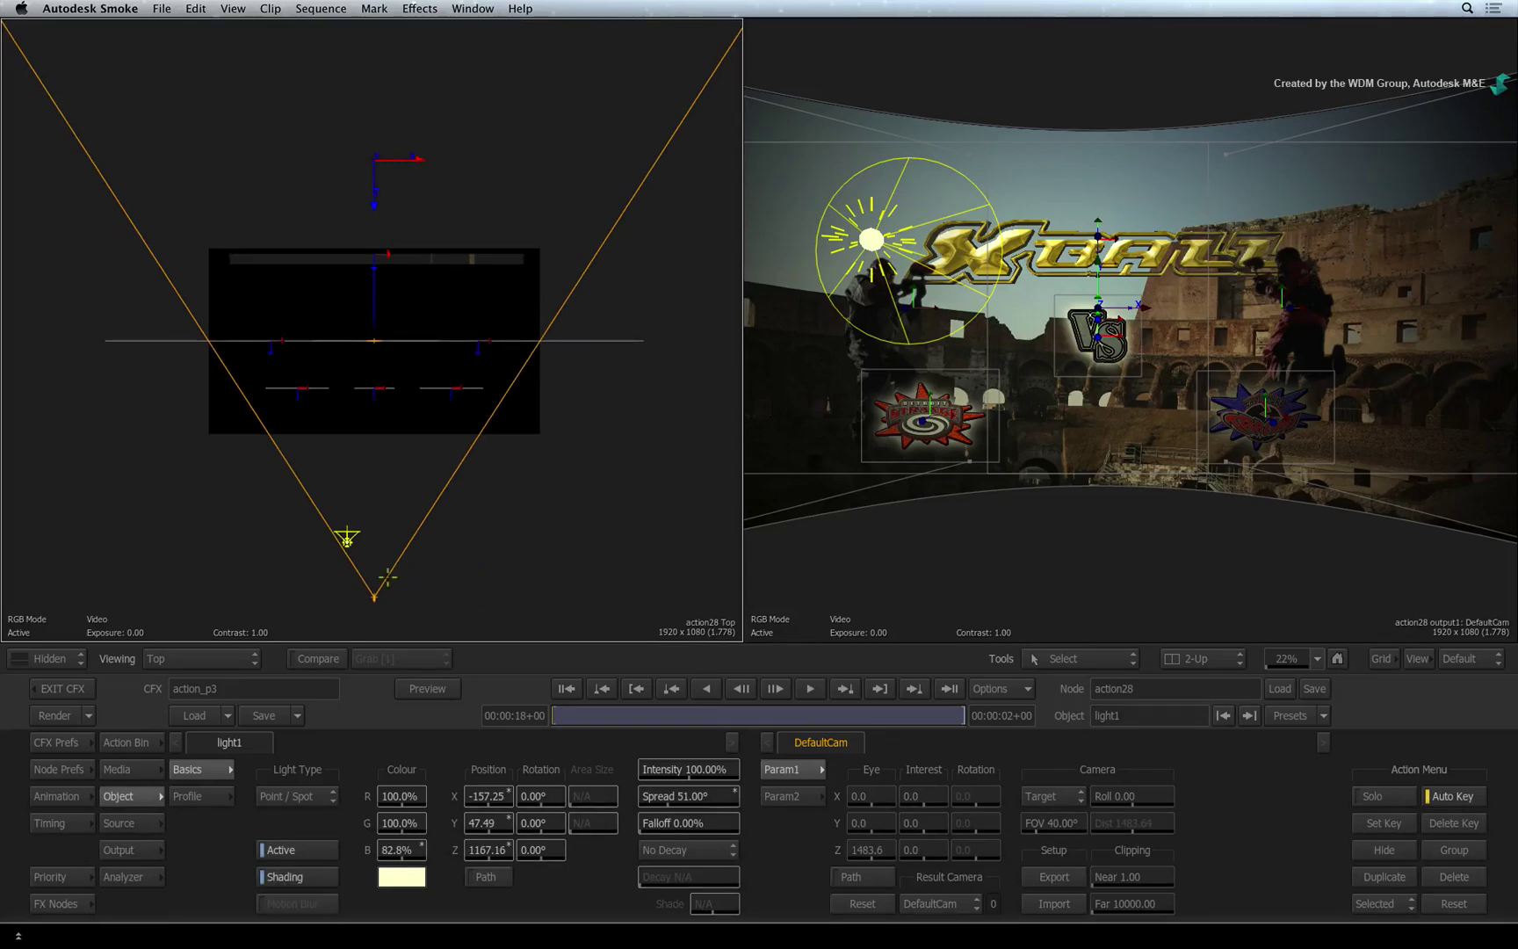
left_click_drag(374, 598, 436, 578)
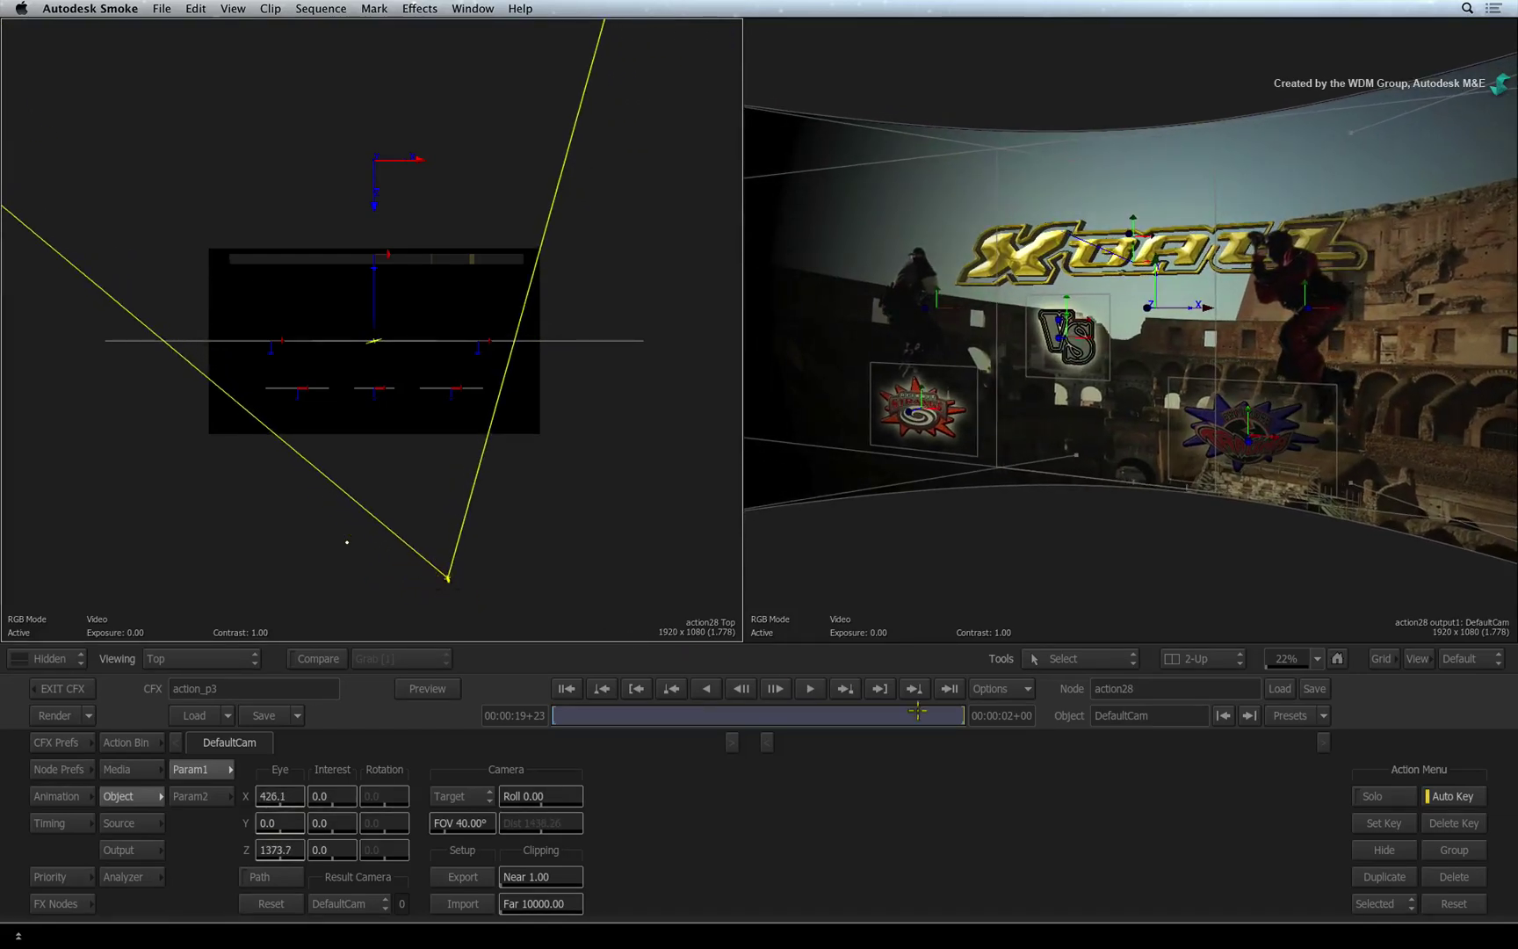
left_click_drag(926, 713, 479, 698)
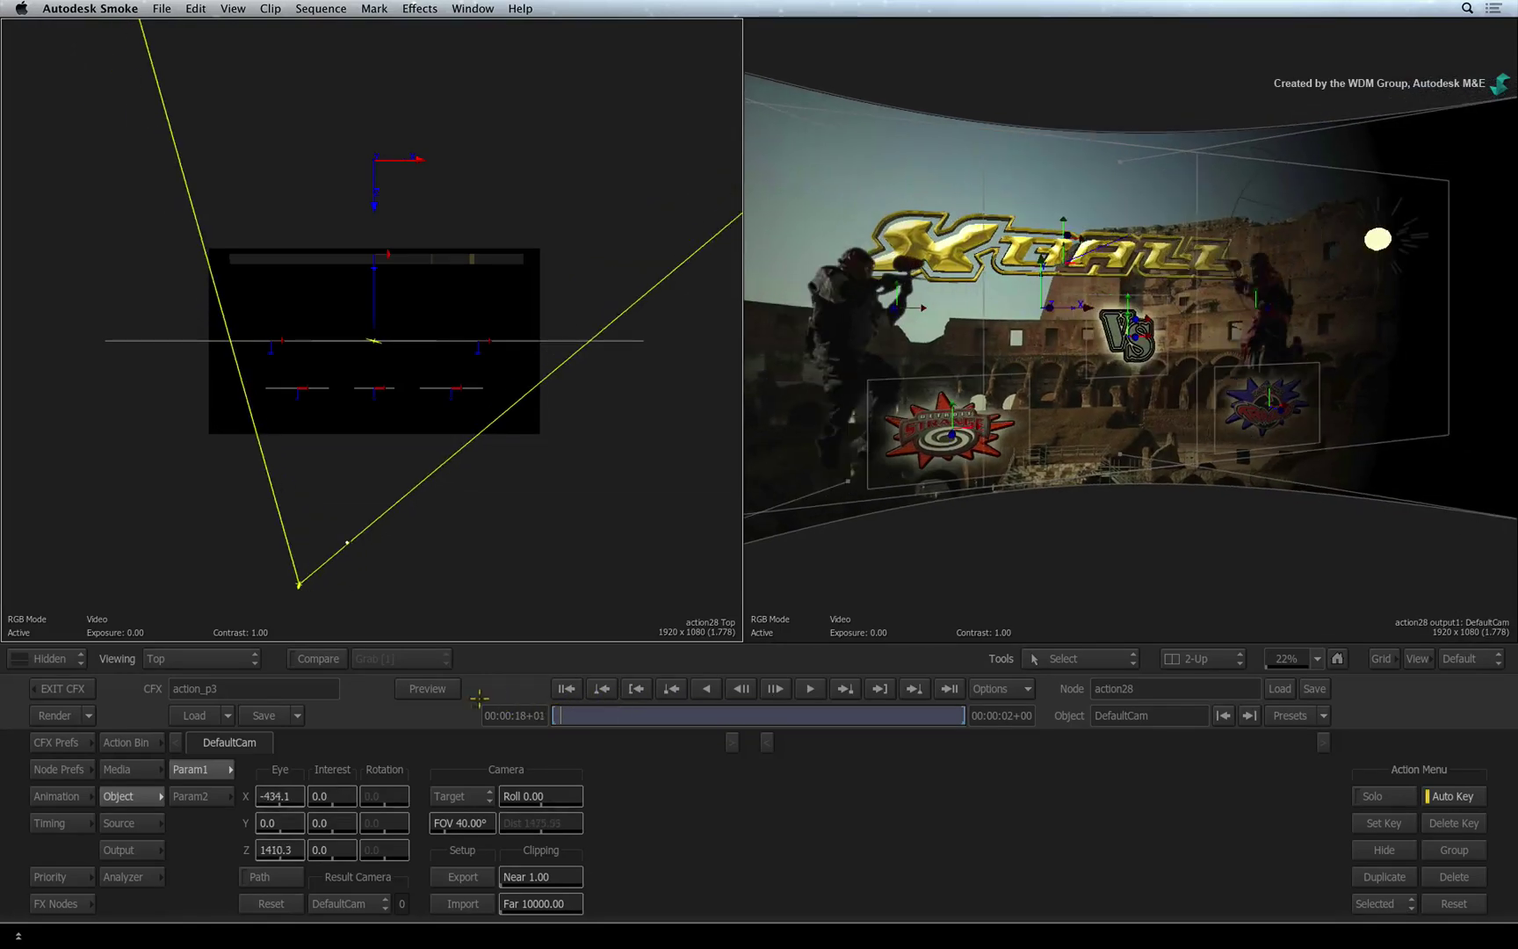
left_click(809, 688)
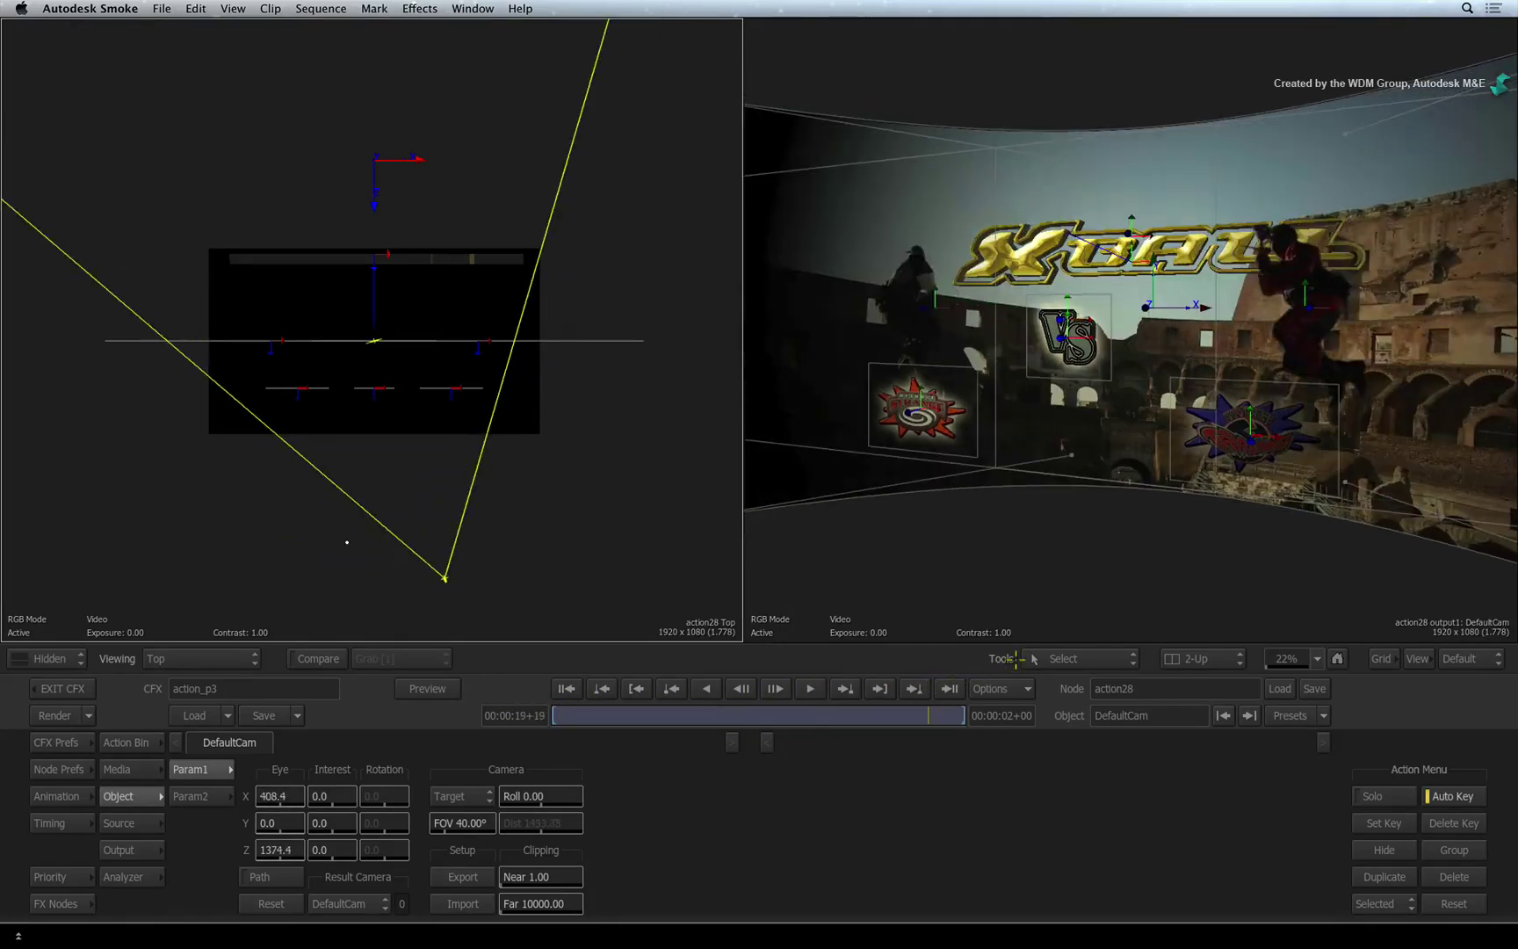
Scrub back to the first frame, then zoom the DefaultCam result view to 87% and pan onto the XBall logo.
left_click_drag(666, 710, 522, 718)
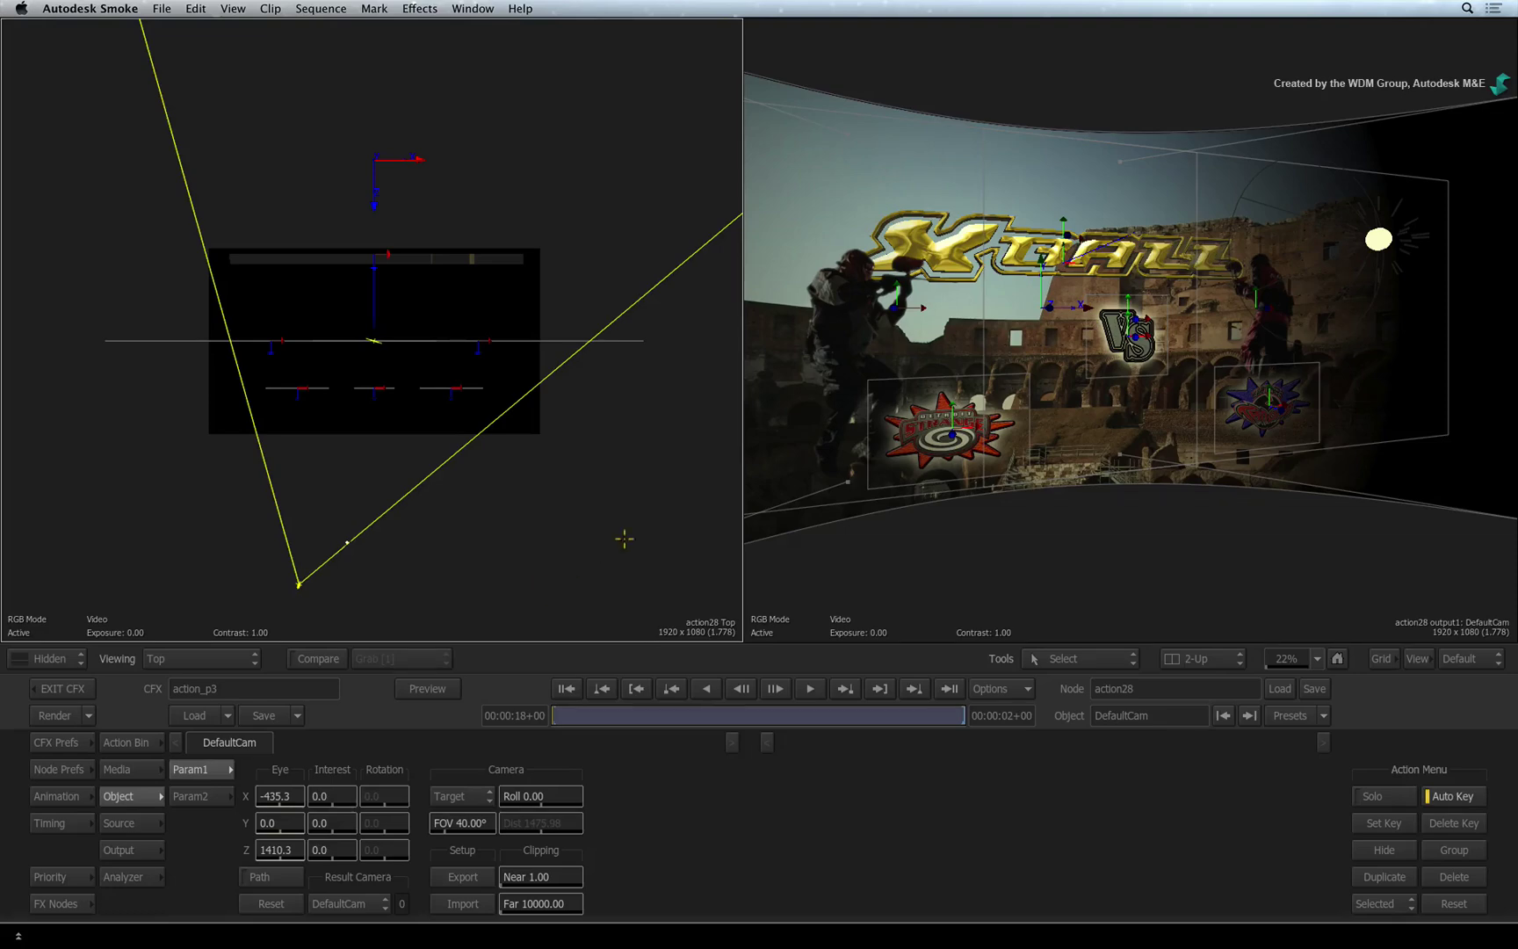
scroll(971, 353, "up", 6)
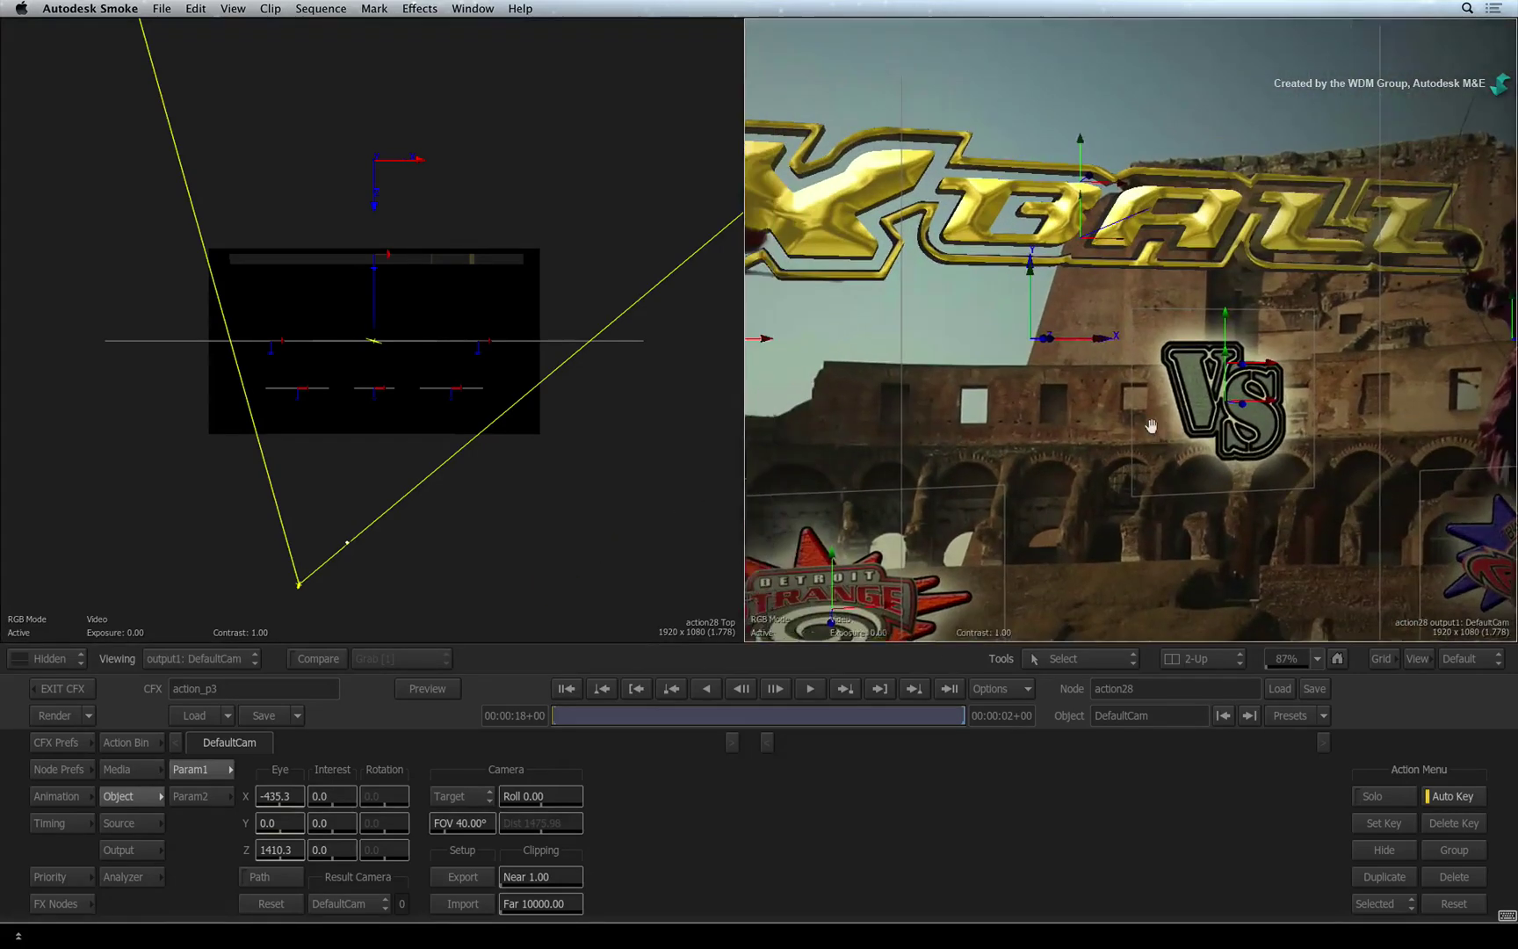
left_click_drag(1350, 418, 1365, 374)
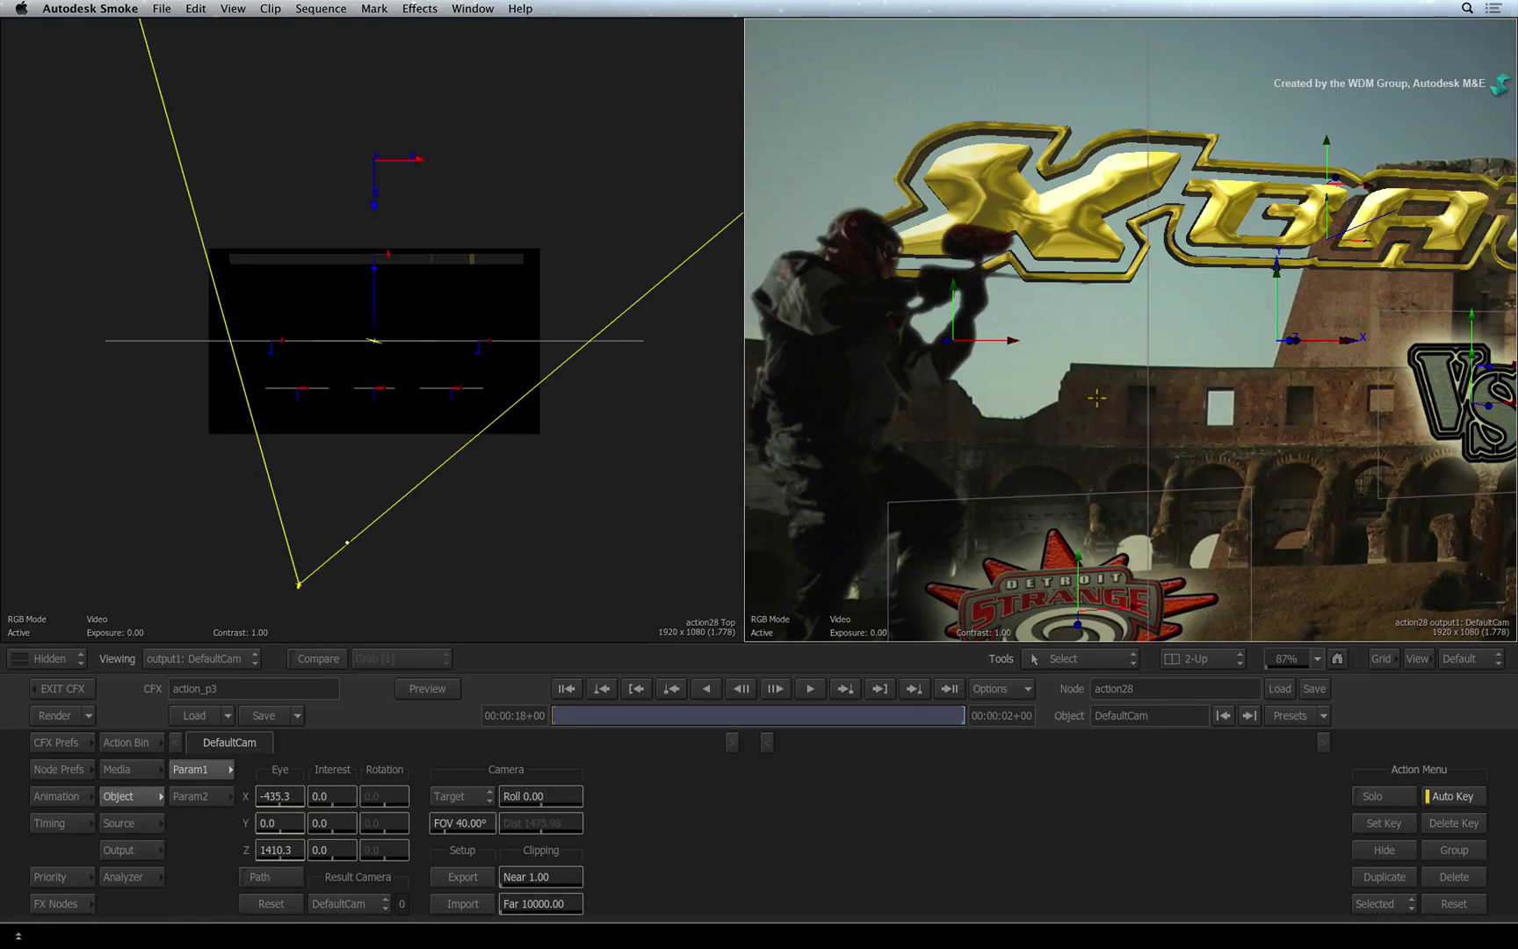
Set Hardware AA to 4x HWAA in CFX rendering prefs and show the Action node's rendering preferences.
left_click(62, 742)
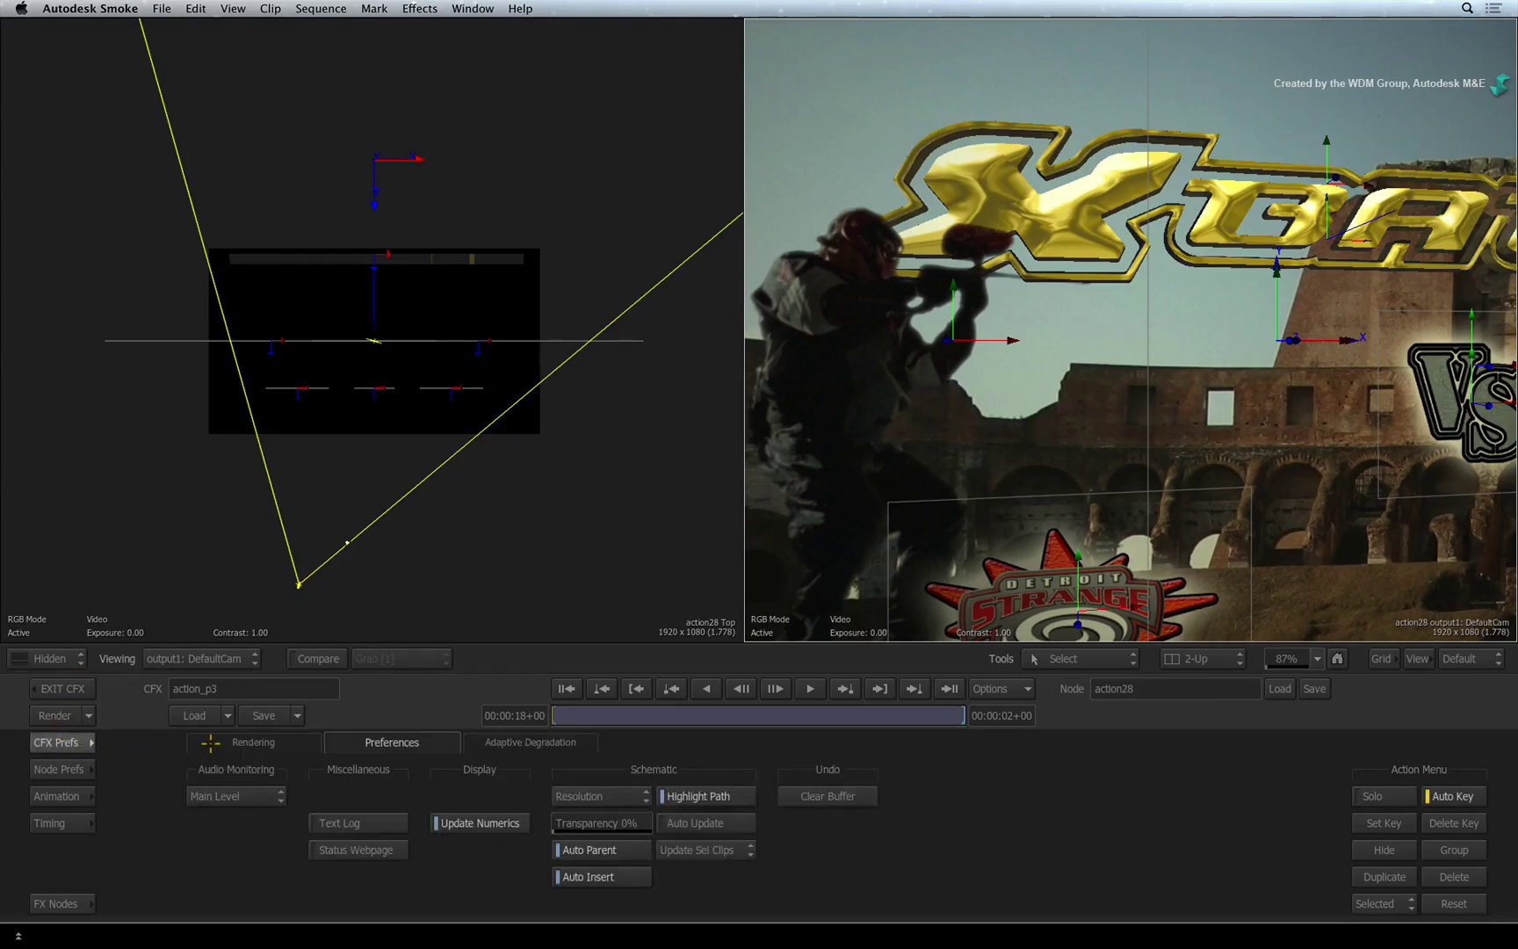
left_click(211, 743)
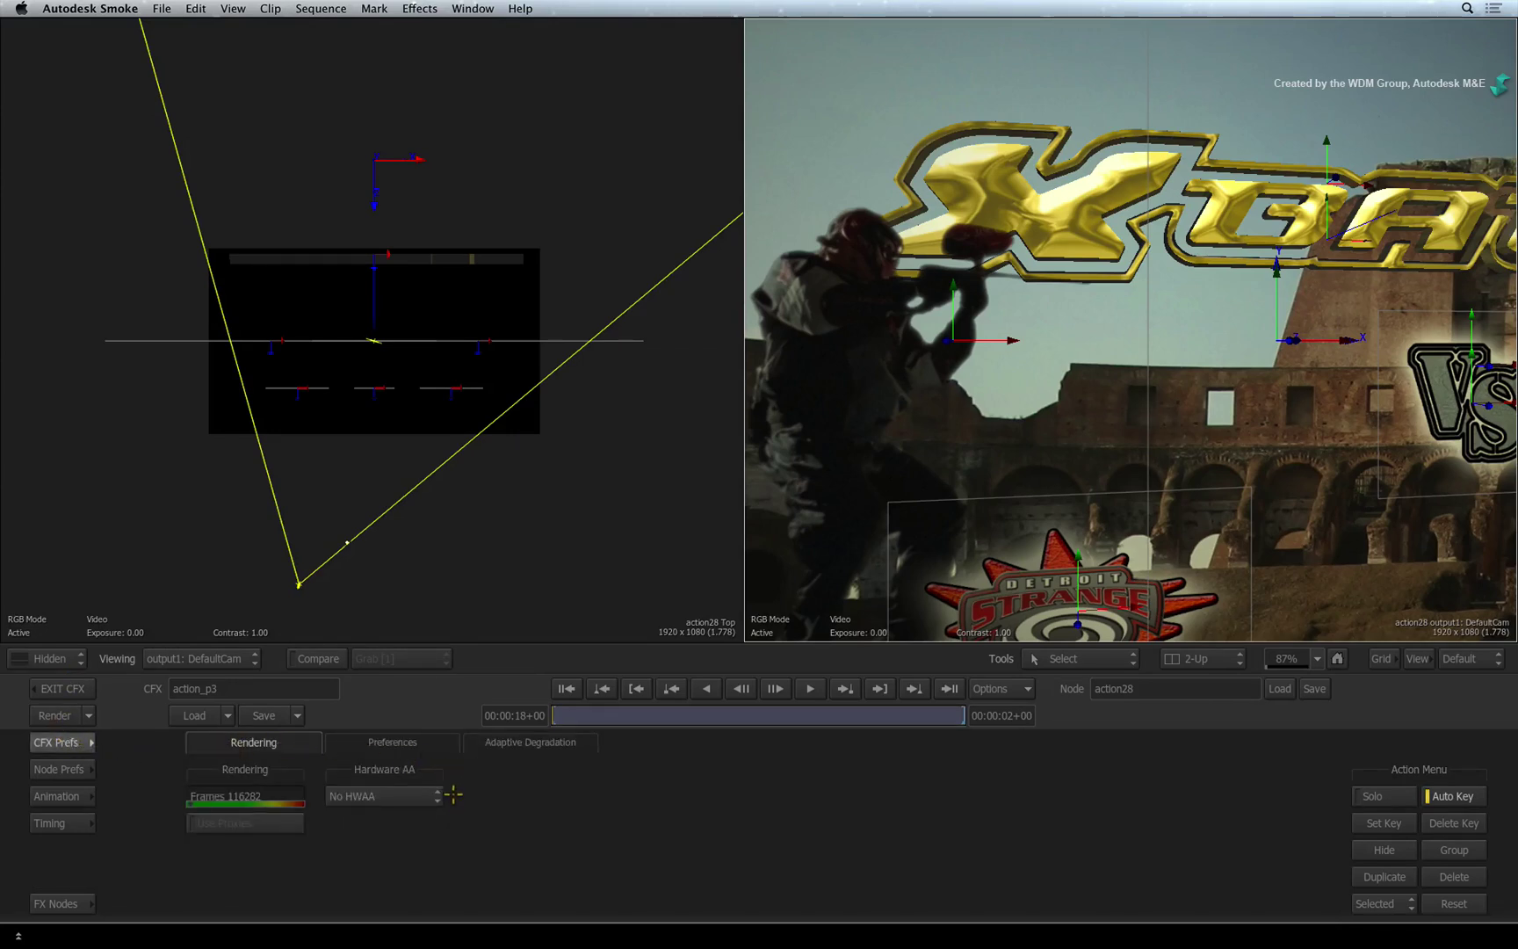
left_click(421, 796)
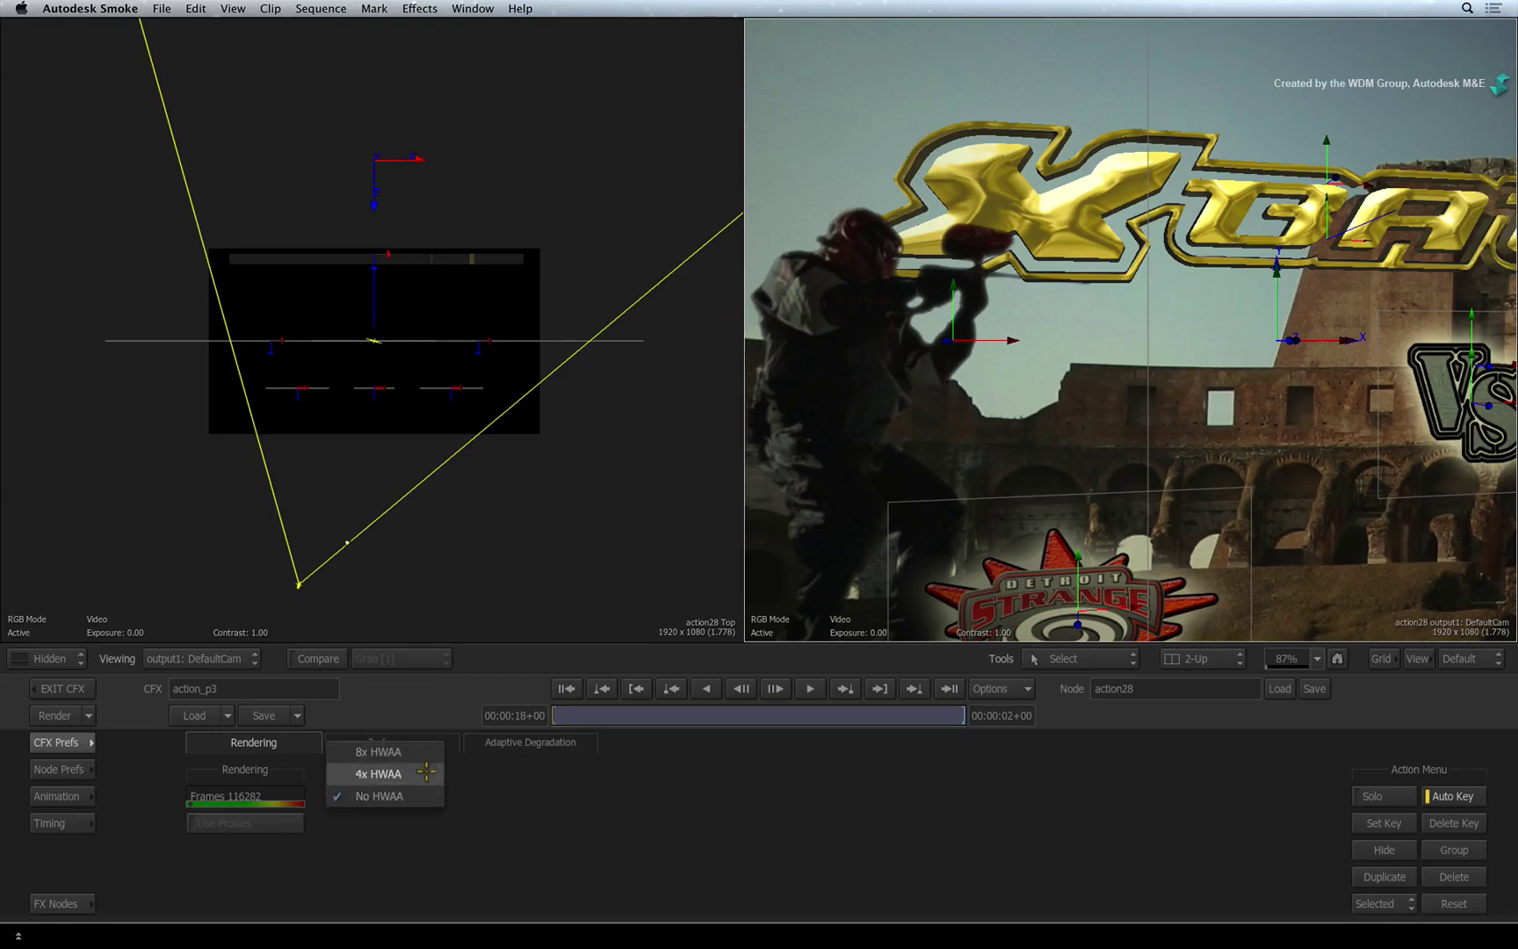
left_click(426, 772)
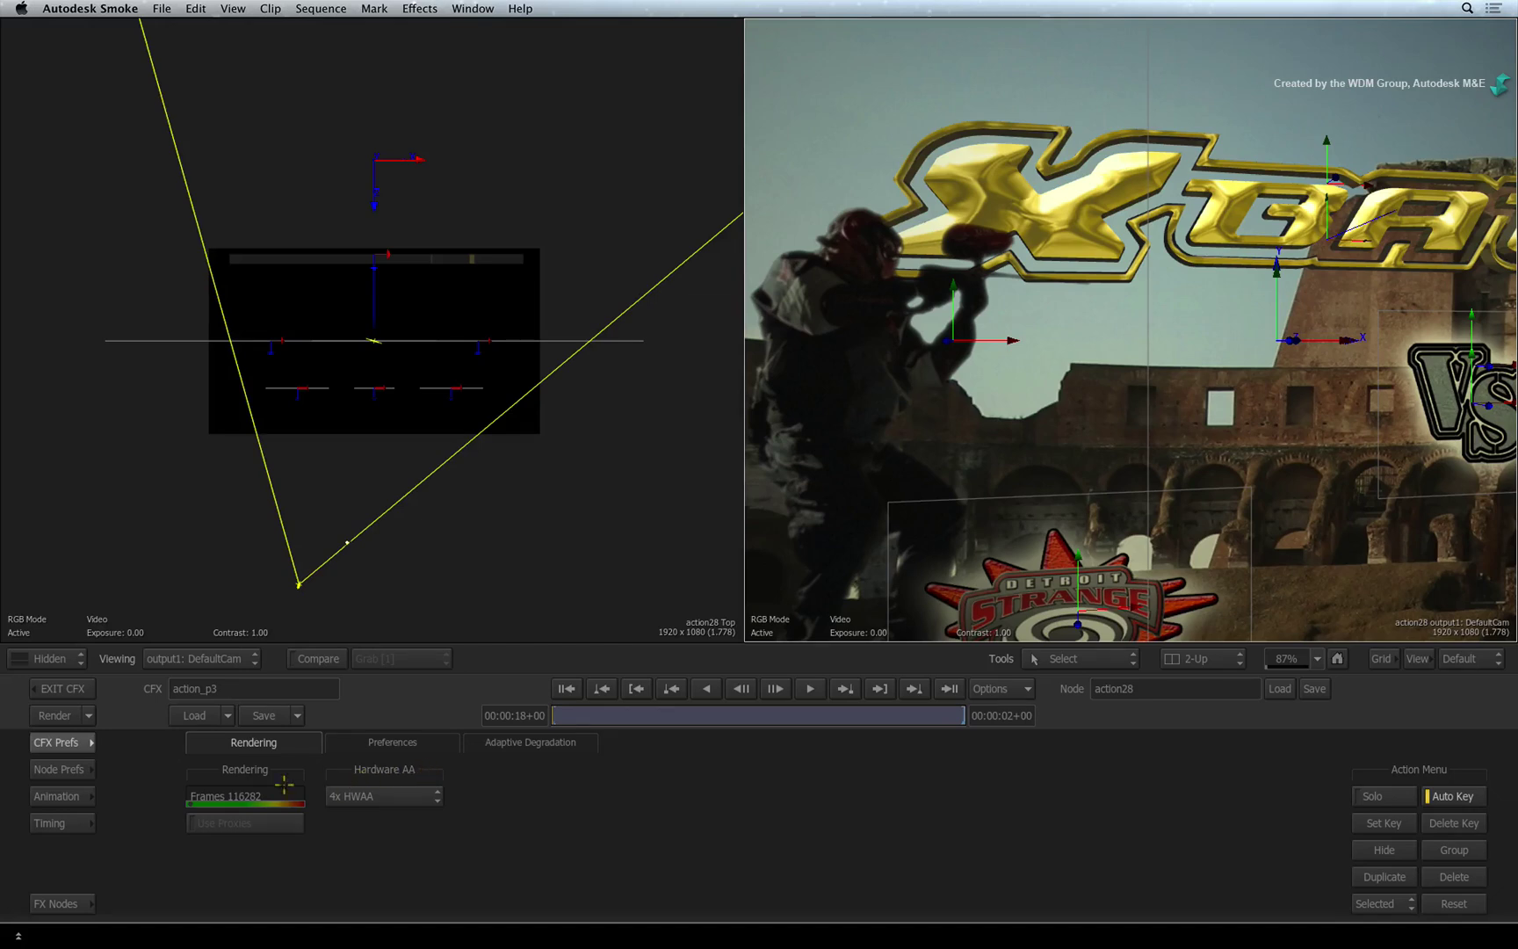
left_click(86, 769)
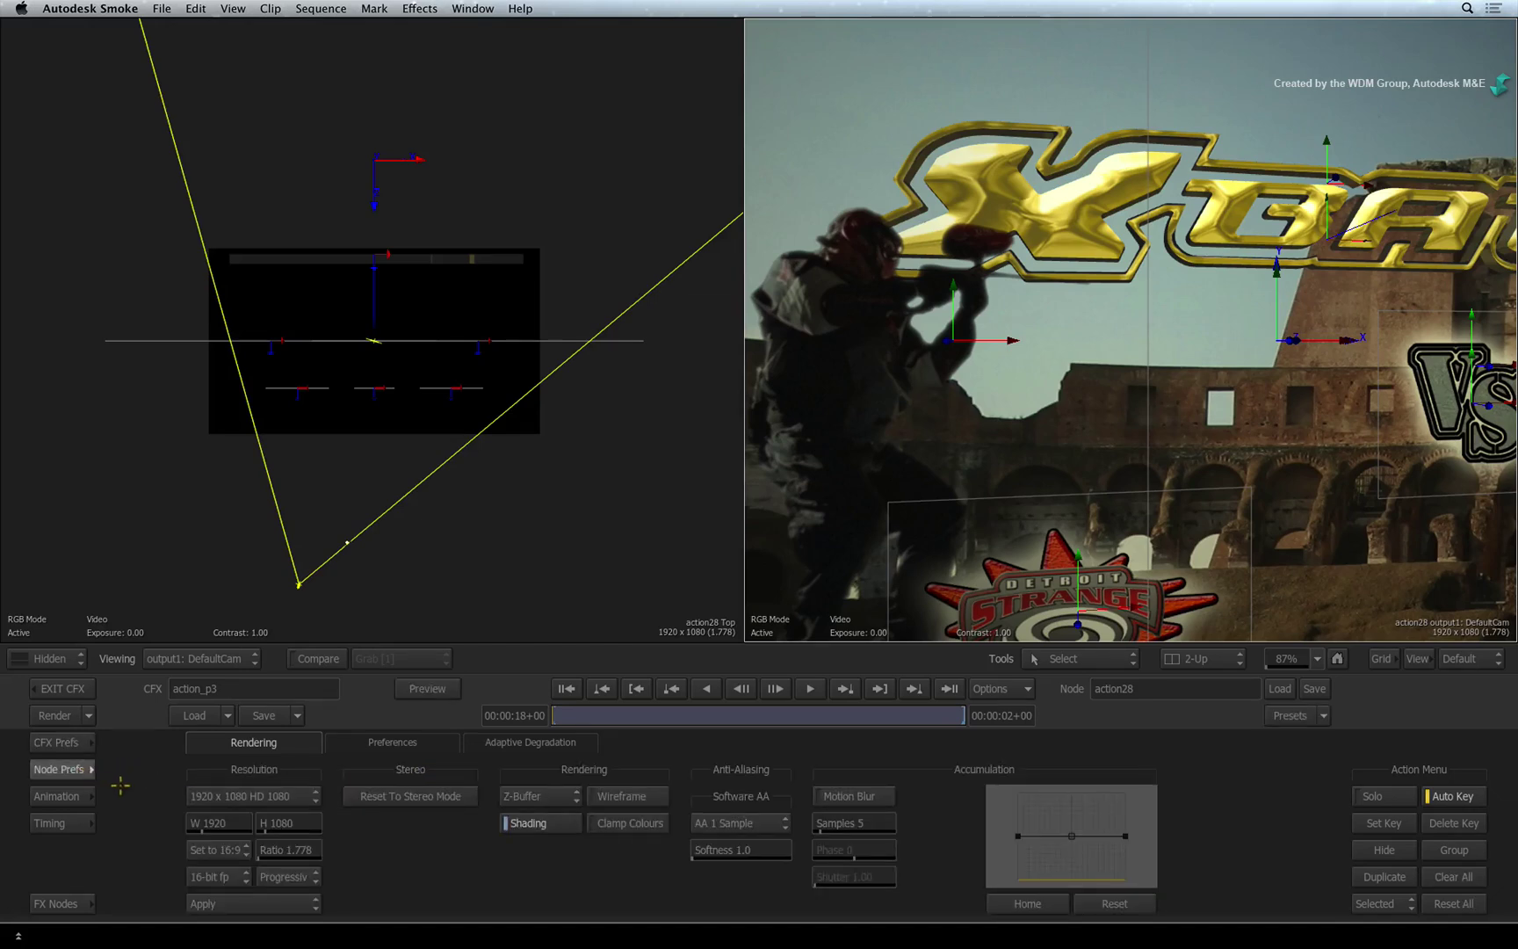
Keep Software AA at 1 sample and switch the viewer to Preview.
left_click(779, 823)
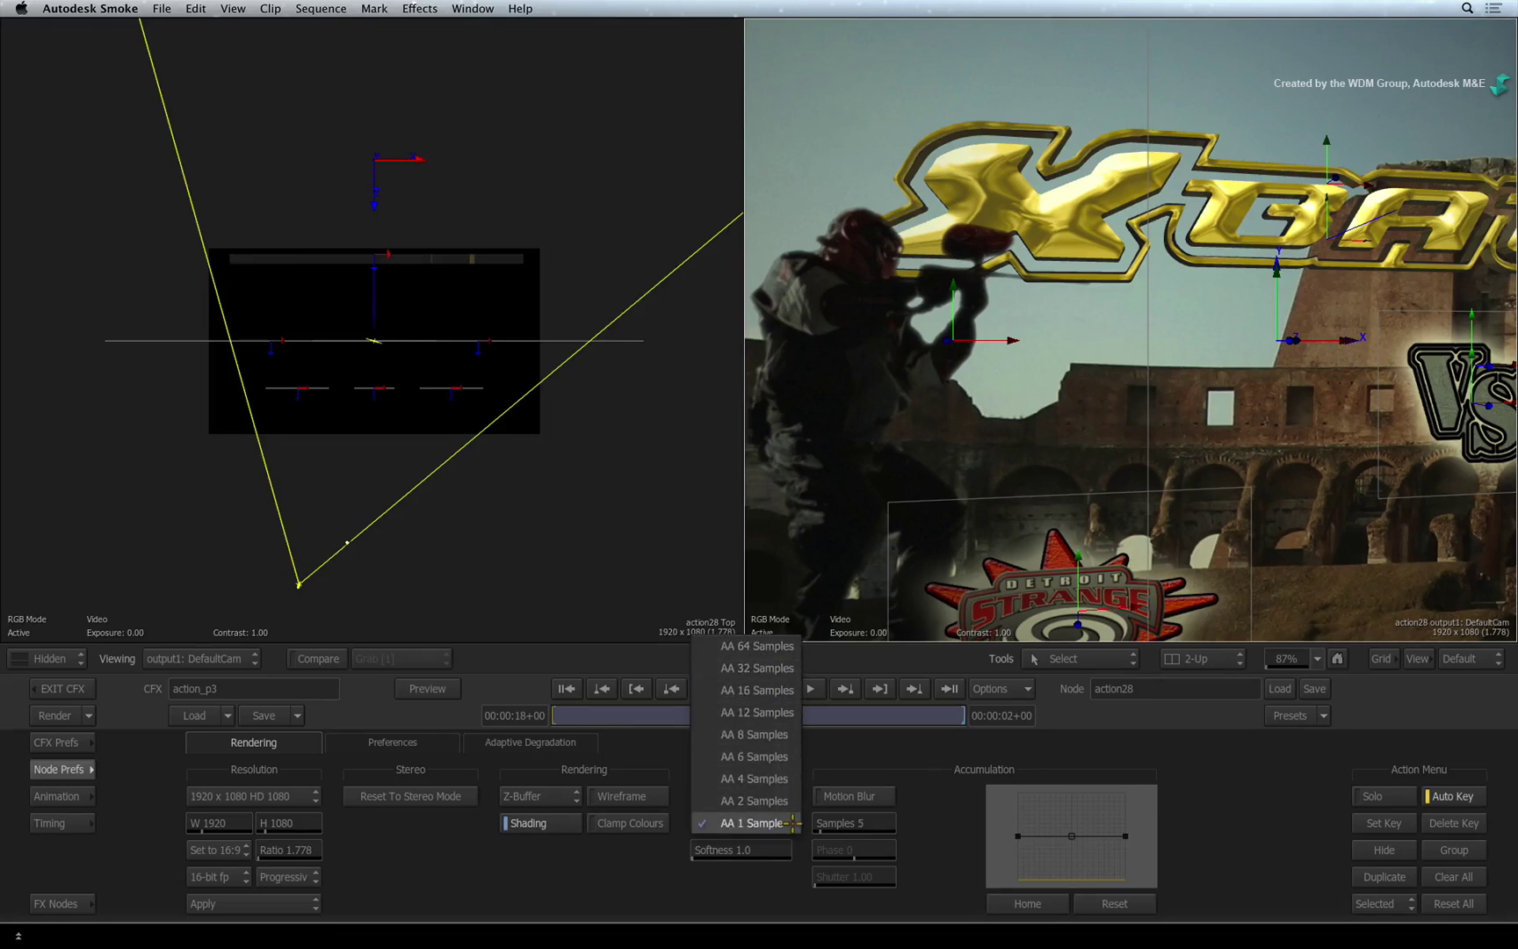
left_click(793, 823)
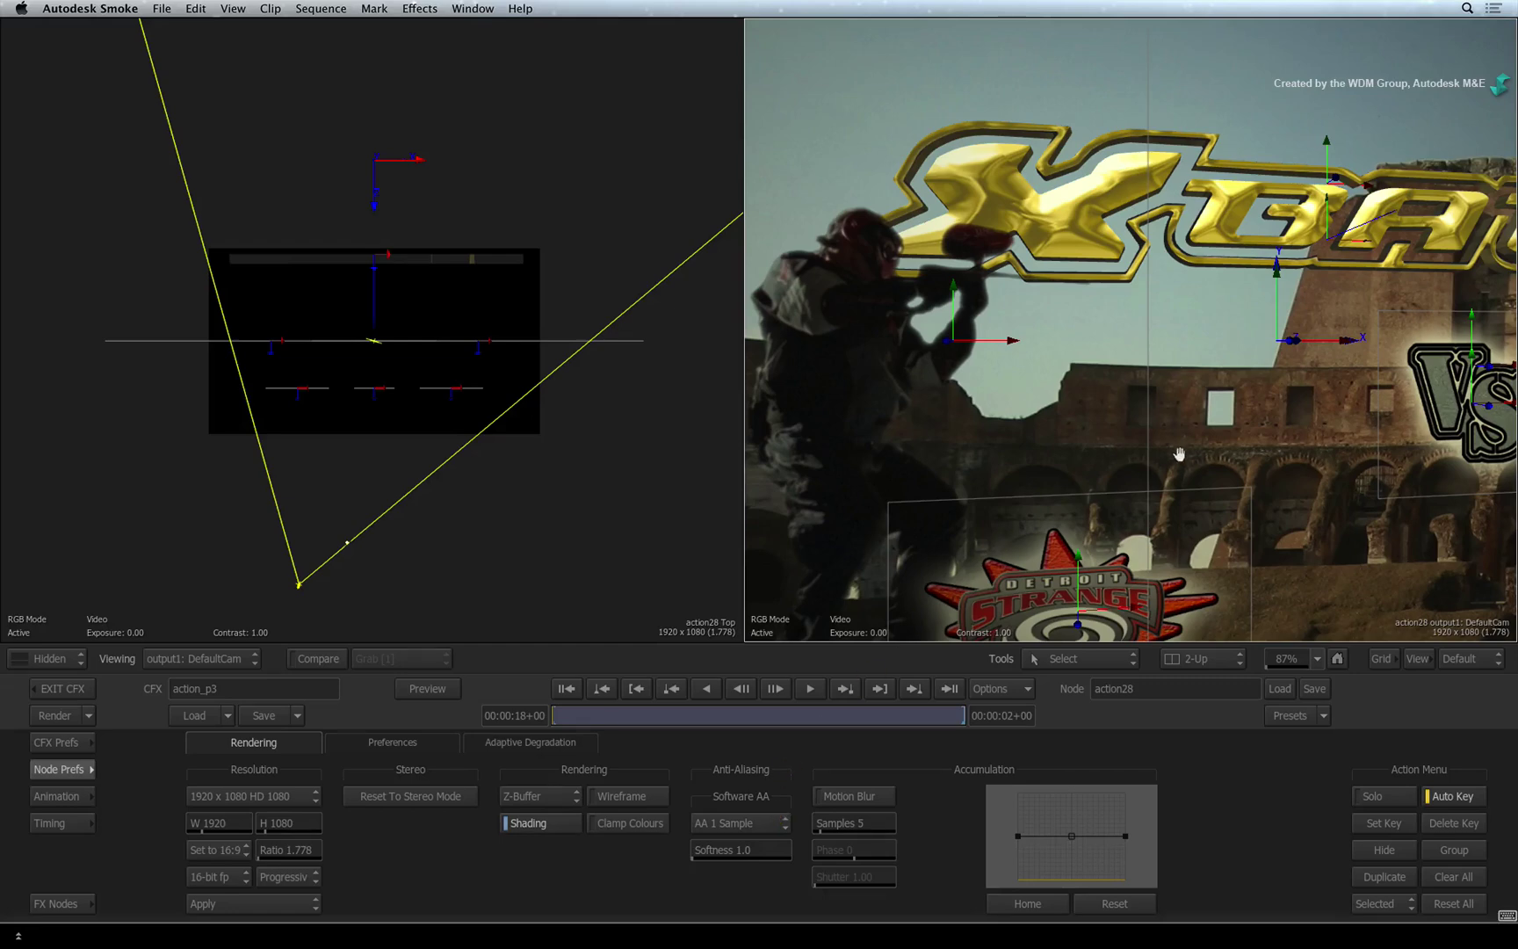
scroll(1186, 444, "down", 3)
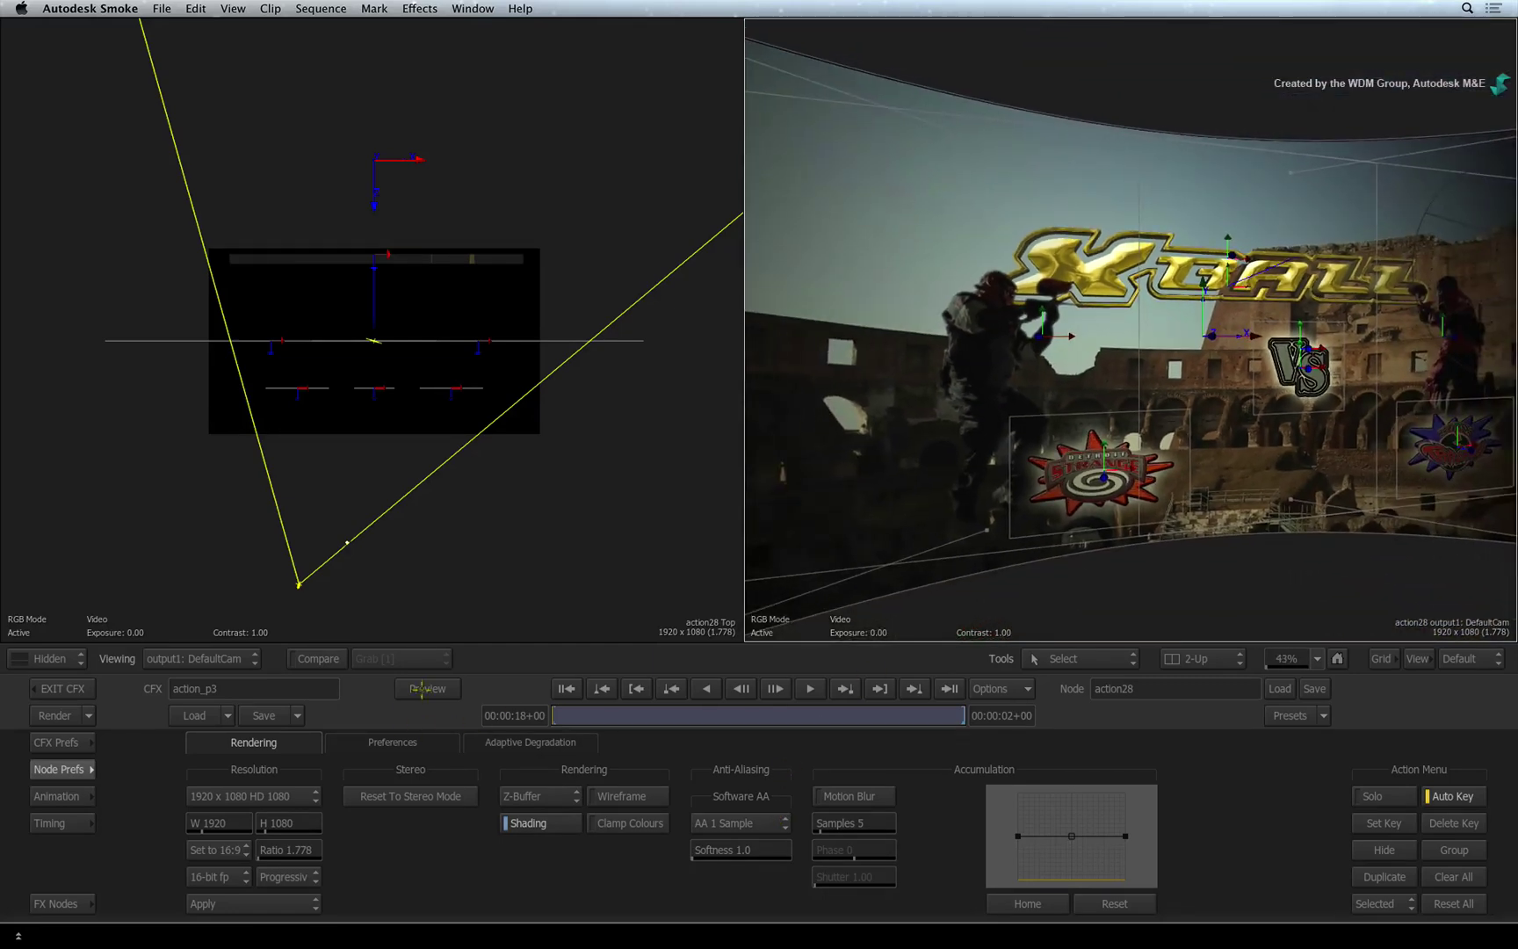
left_click(422, 689)
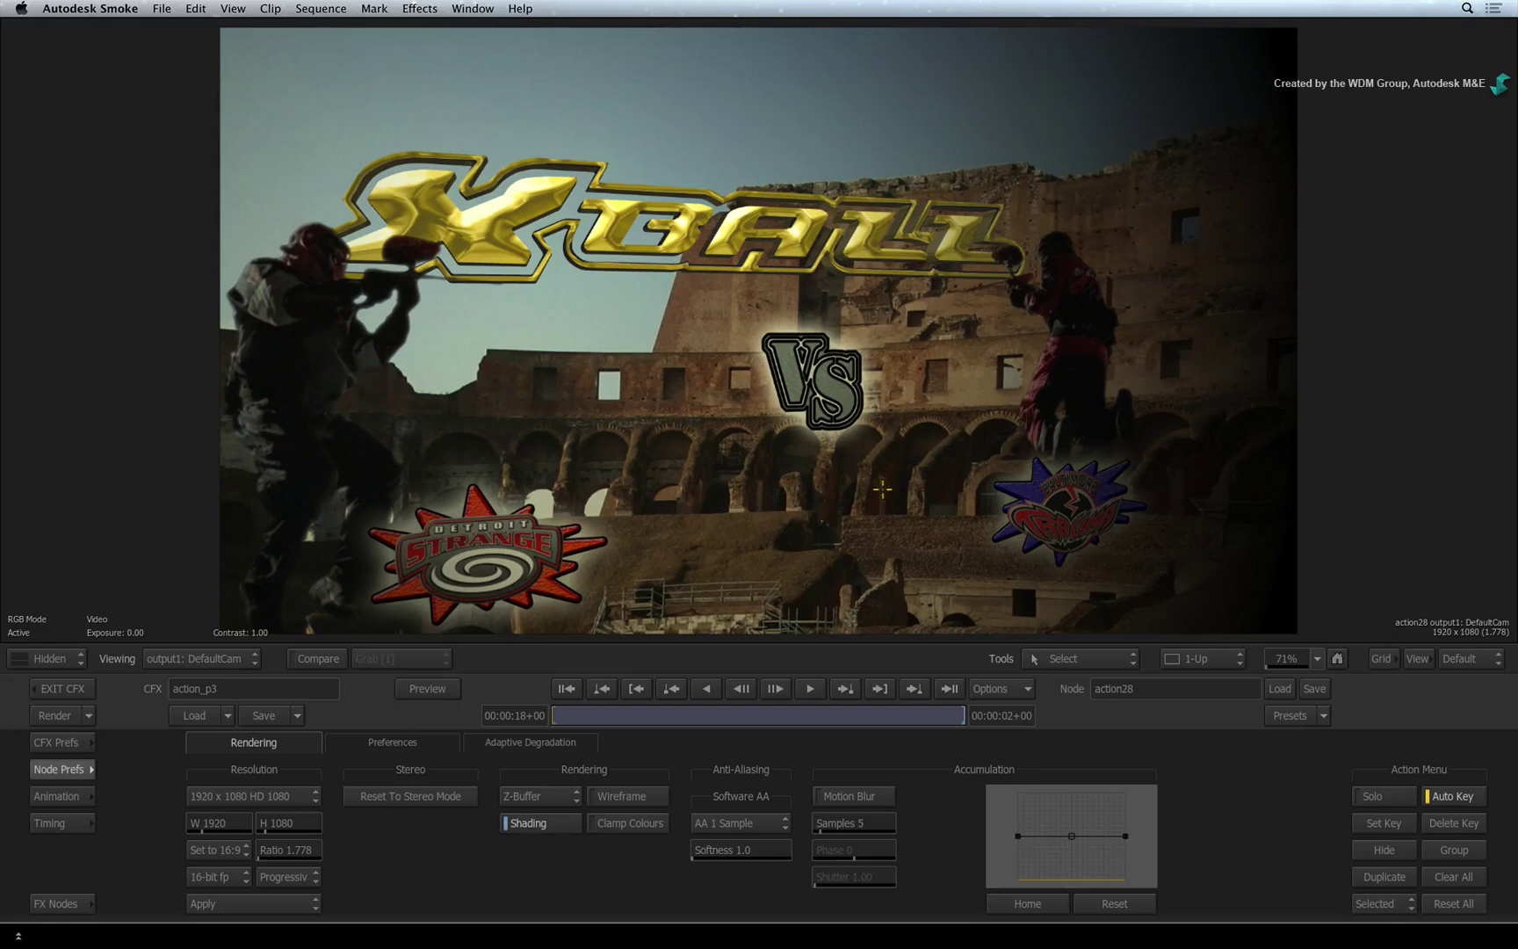
scroll(887, 451, "down", 2)
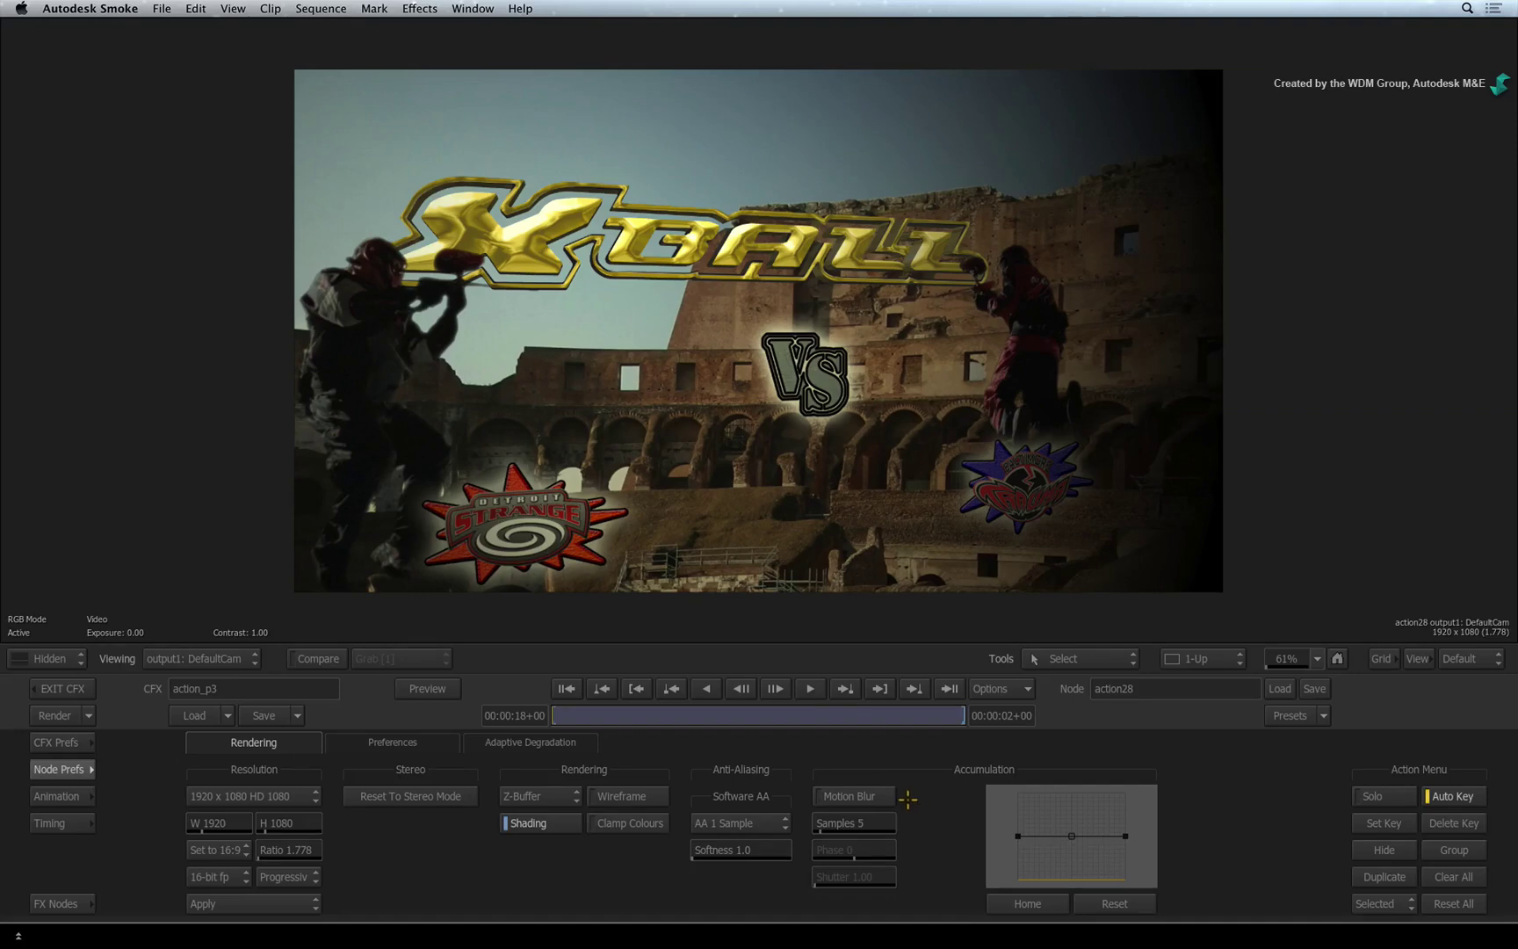
Turn off Auto Key and enable Motion Blur with 10 samples and a 0.33 shutter.
left_click(1453, 796)
left_click(866, 796)
left_click(852, 823)
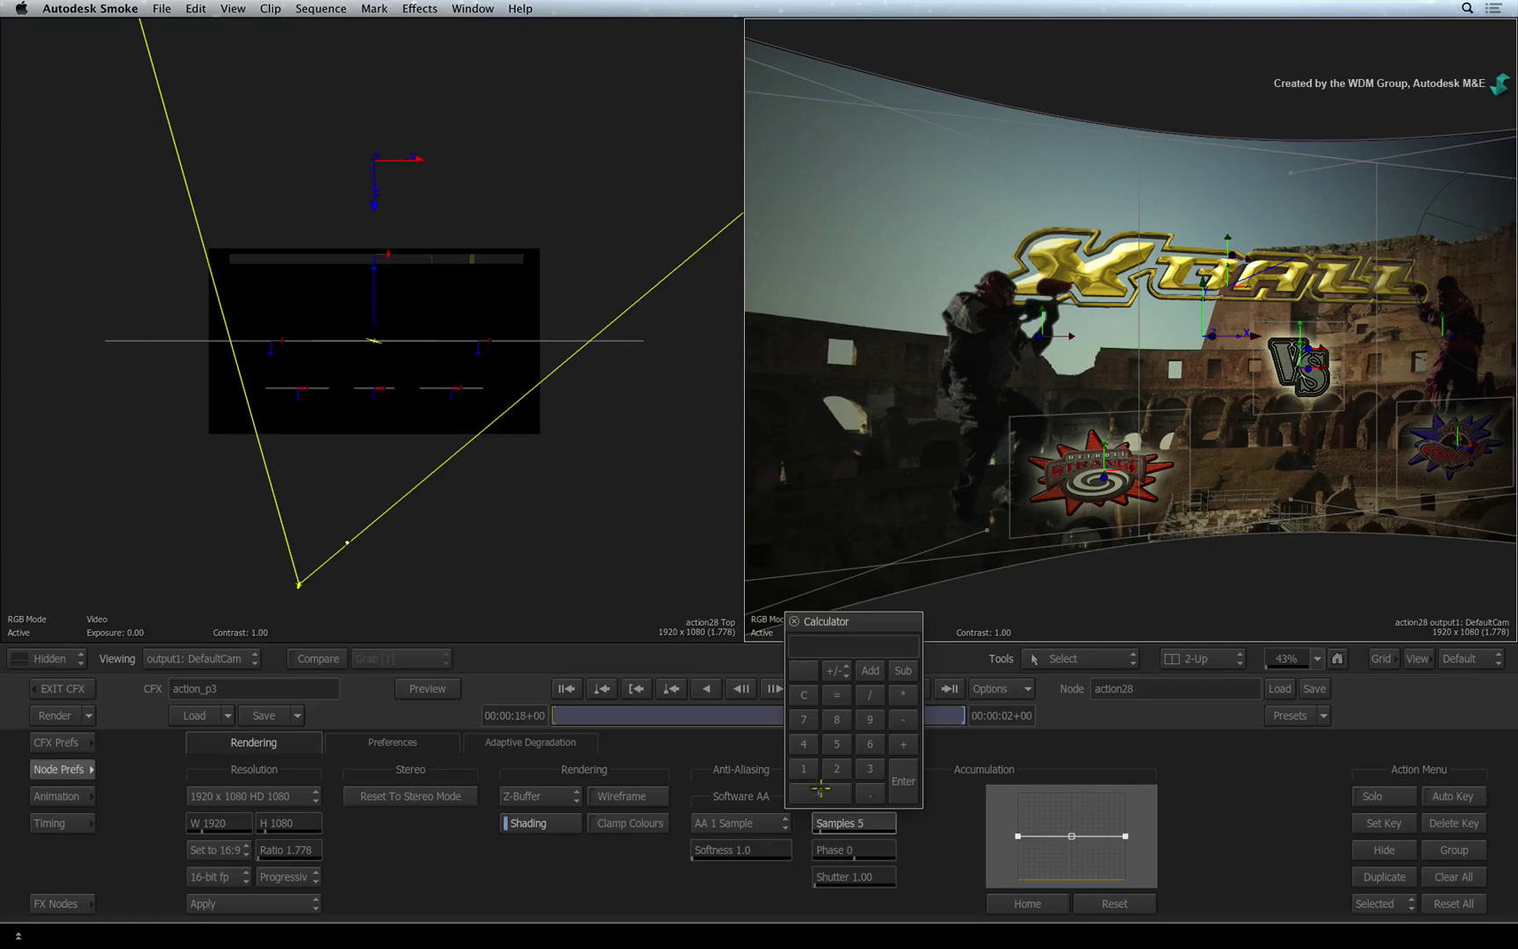
left_click(803, 768)
left_click(819, 793)
left_click(894, 772)
left_click(874, 874)
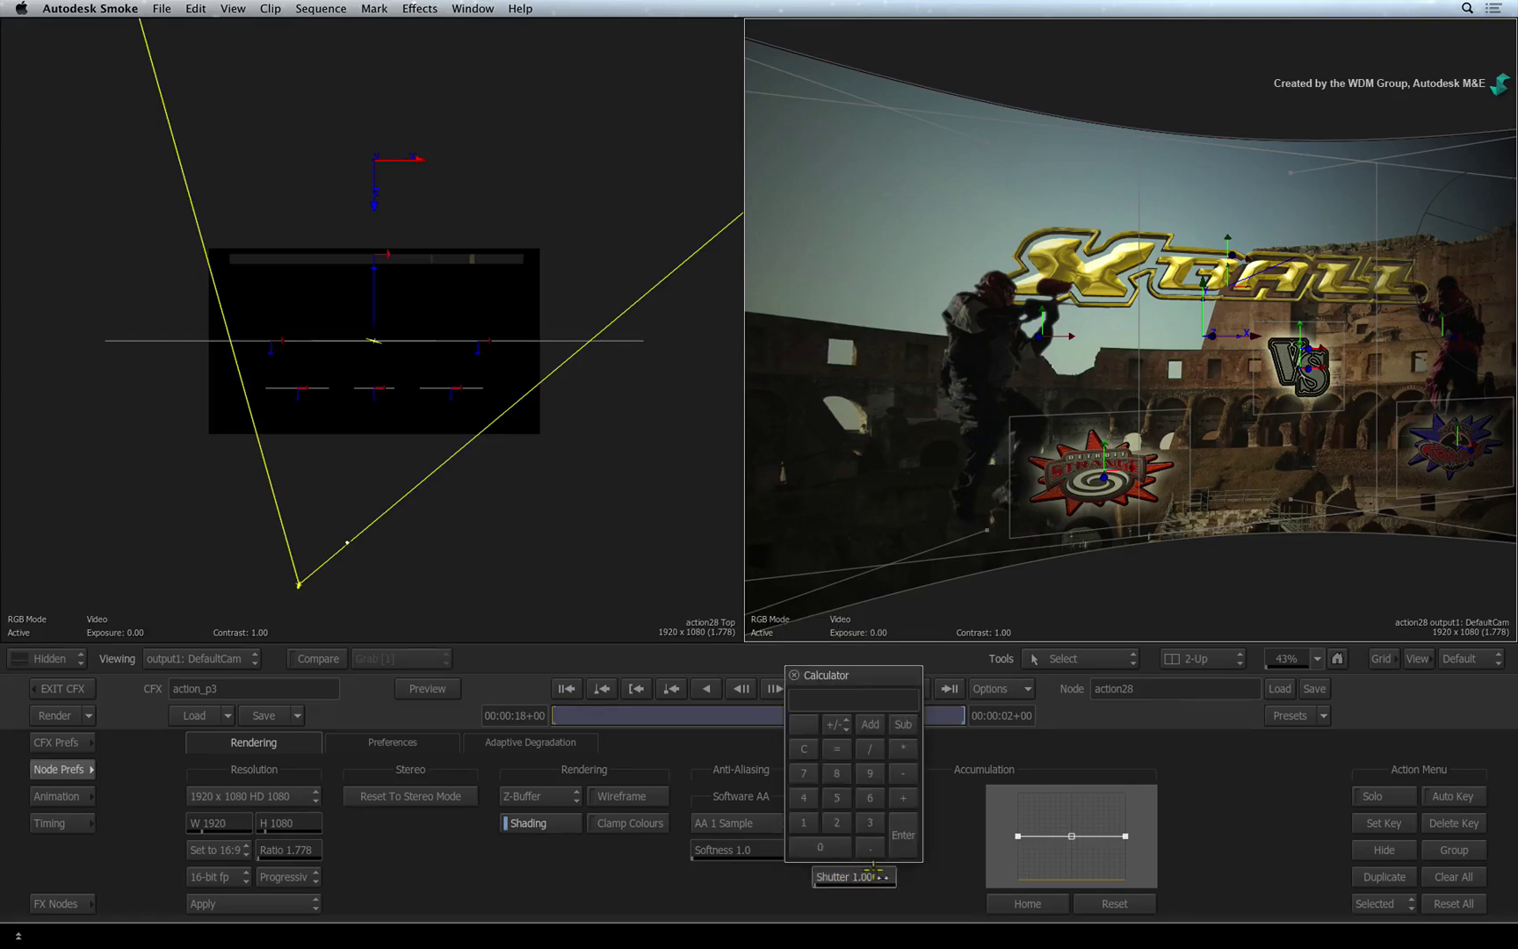
left_click(887, 828)
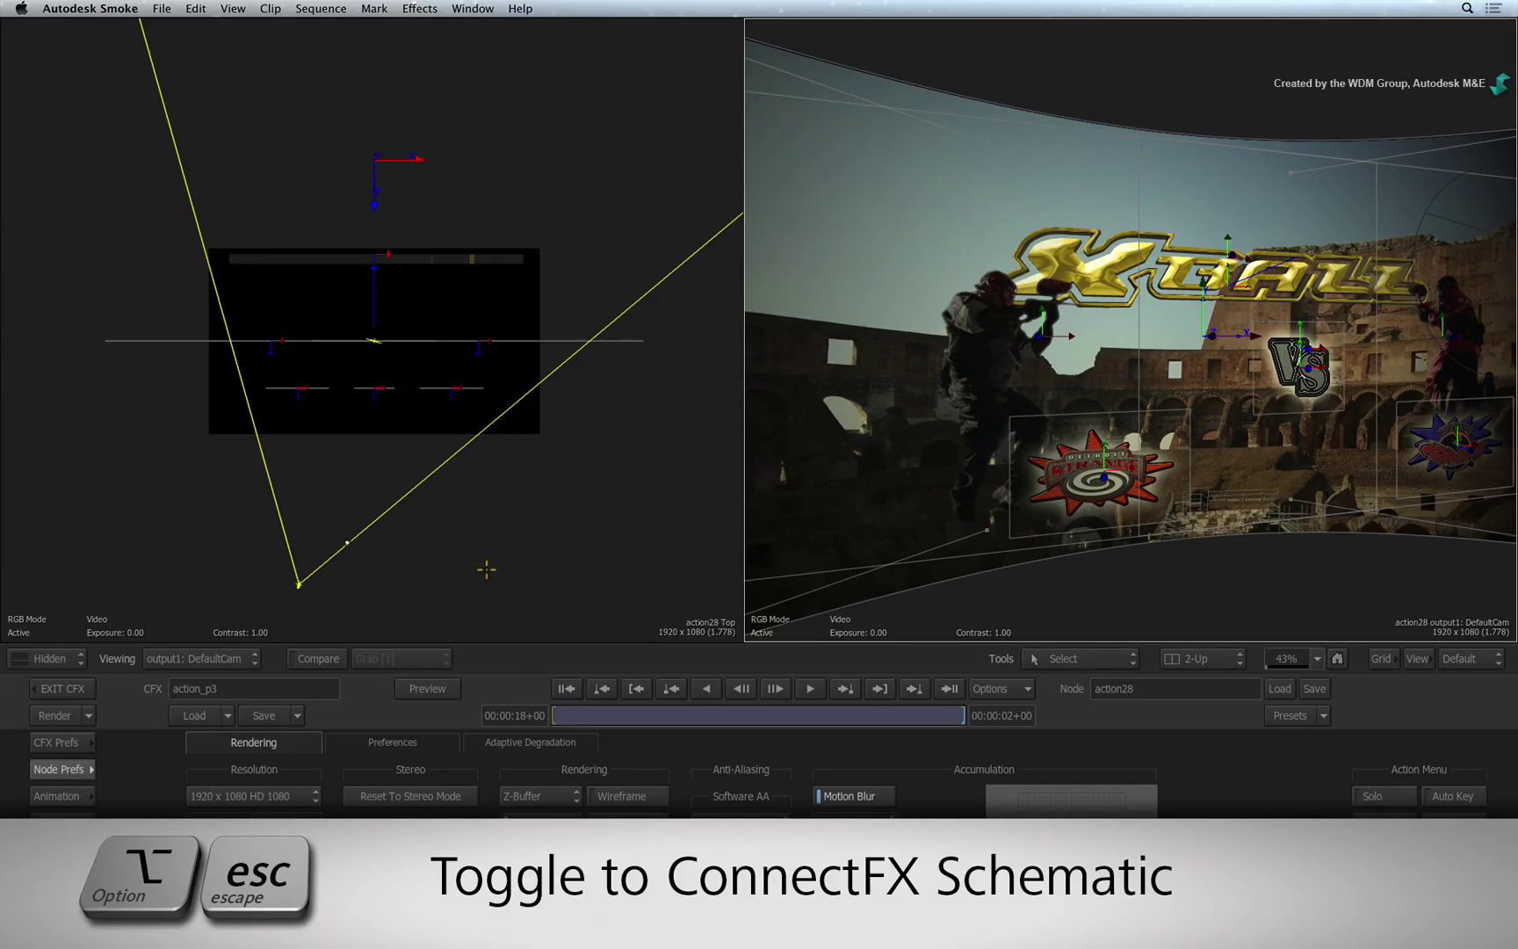
View the 011_Leap_Backplate output node's finished composite in the ConnectFX schematic, then exit and save the session.
key("alt+Escape")
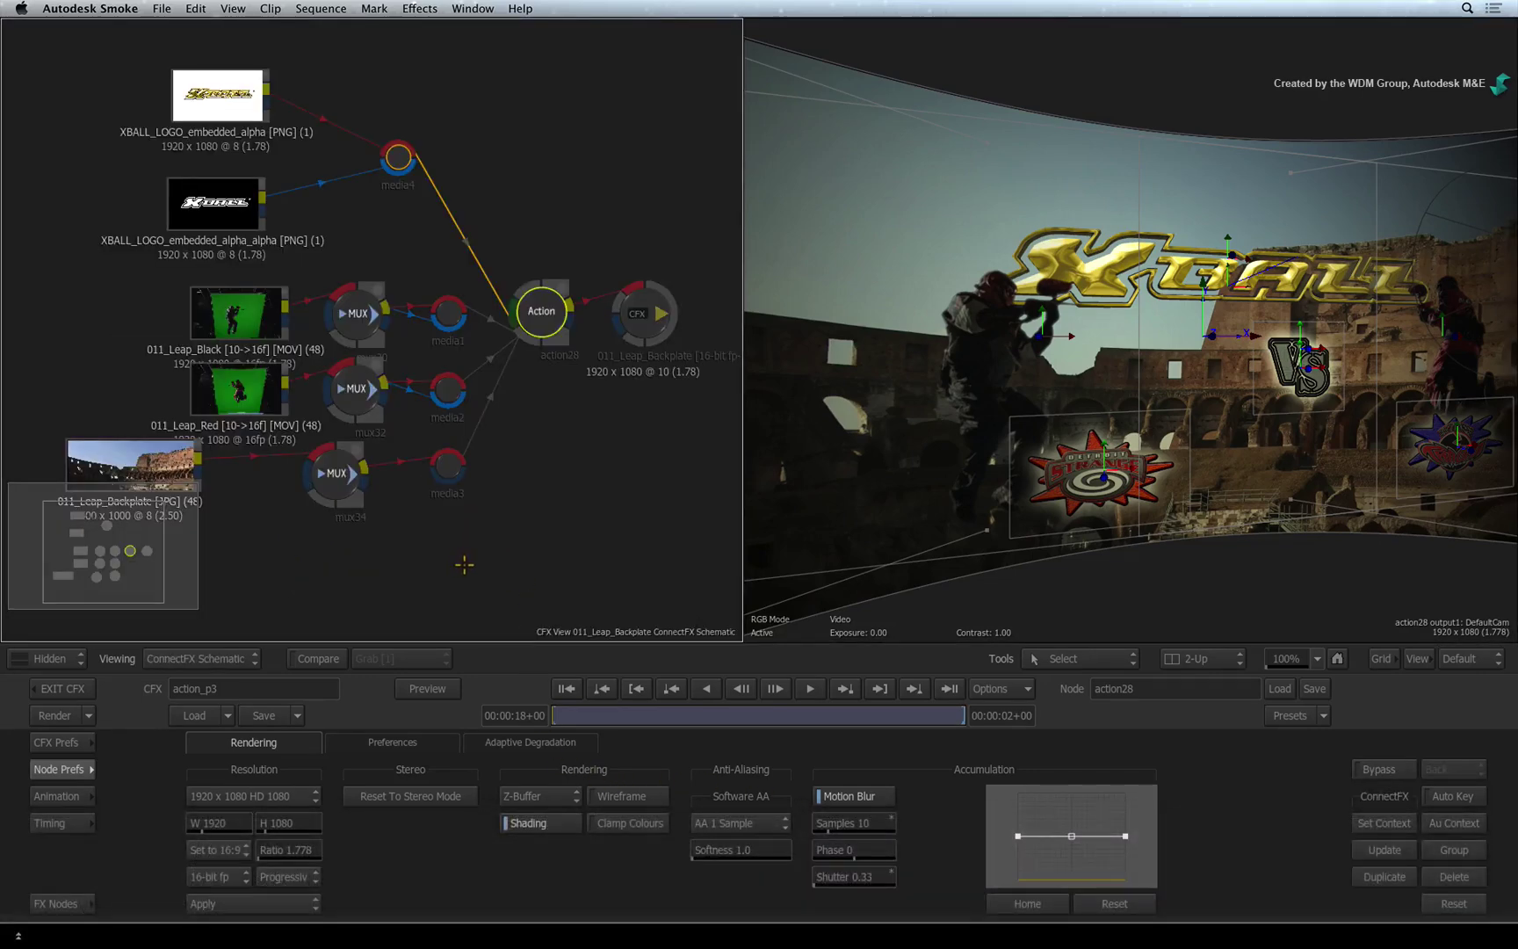
left_click(60, 903)
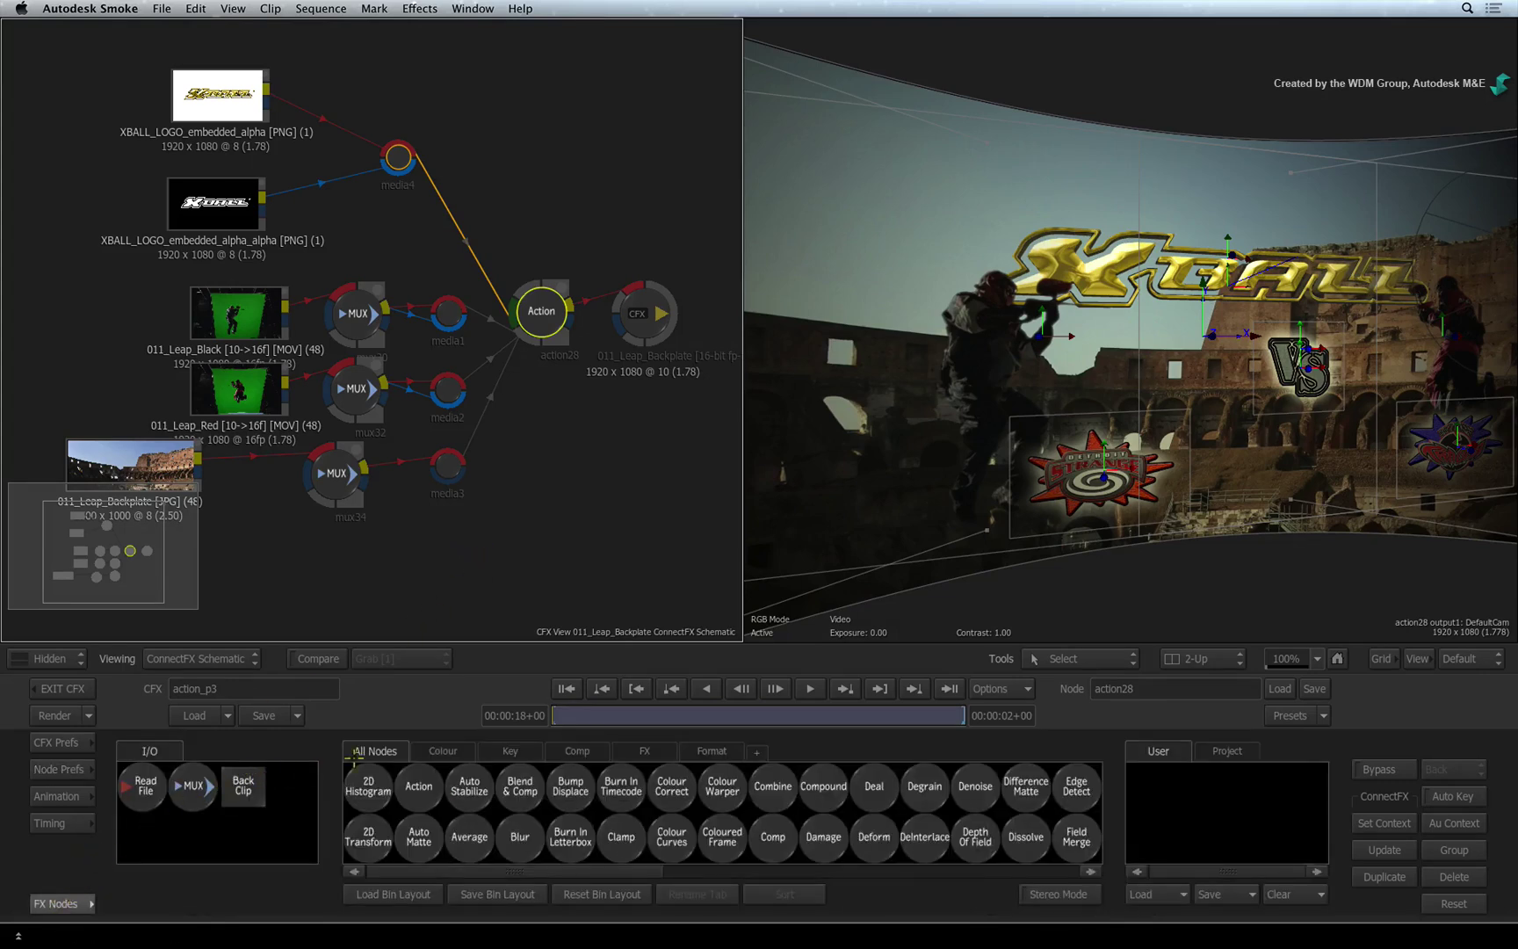
mouse_move(512, 870)
left_mouse_down()
mouse_move(544, 870)
mouse_move(492, 865)
left_mouse_up()
left_click_drag(638, 301, 659, 298)
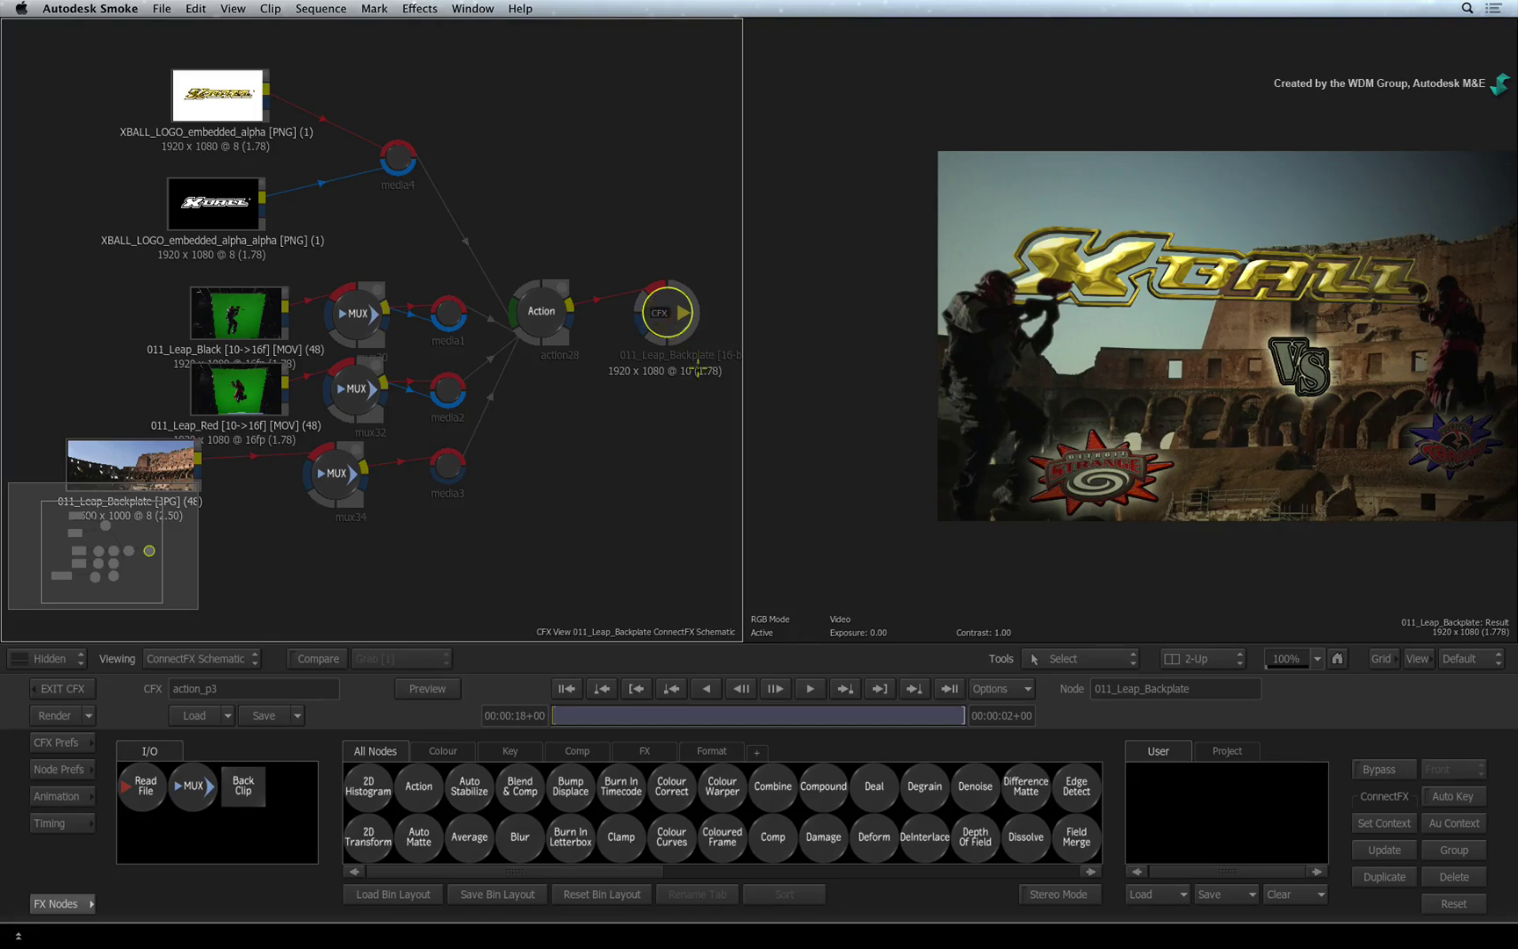
left_click_drag(1109, 409, 974, 416)
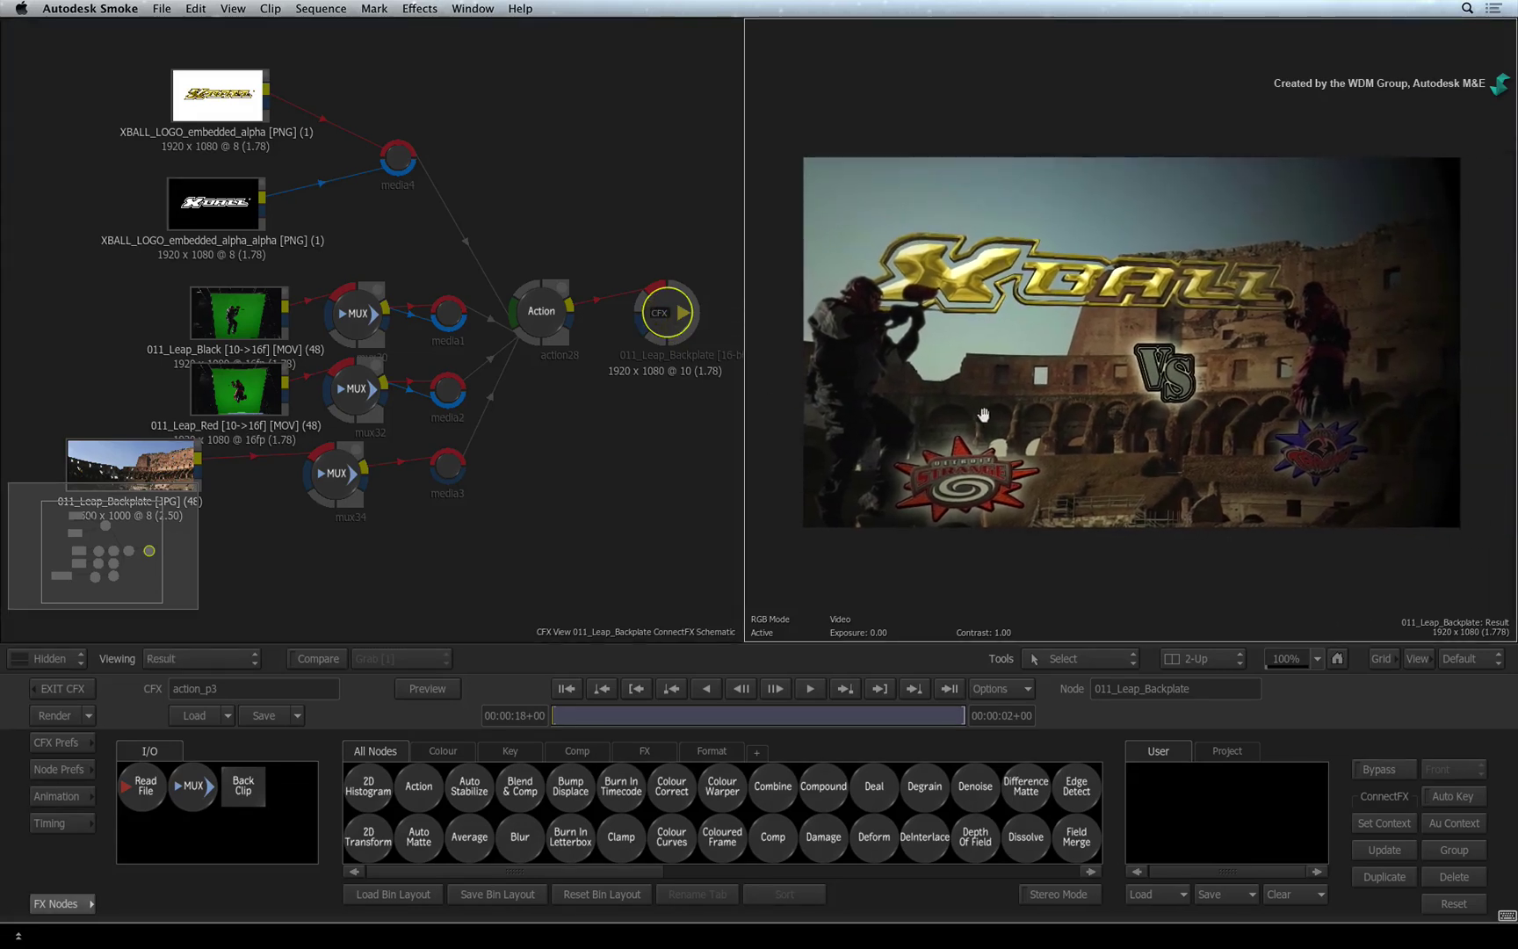
left_click_drag(664, 299, 677, 300)
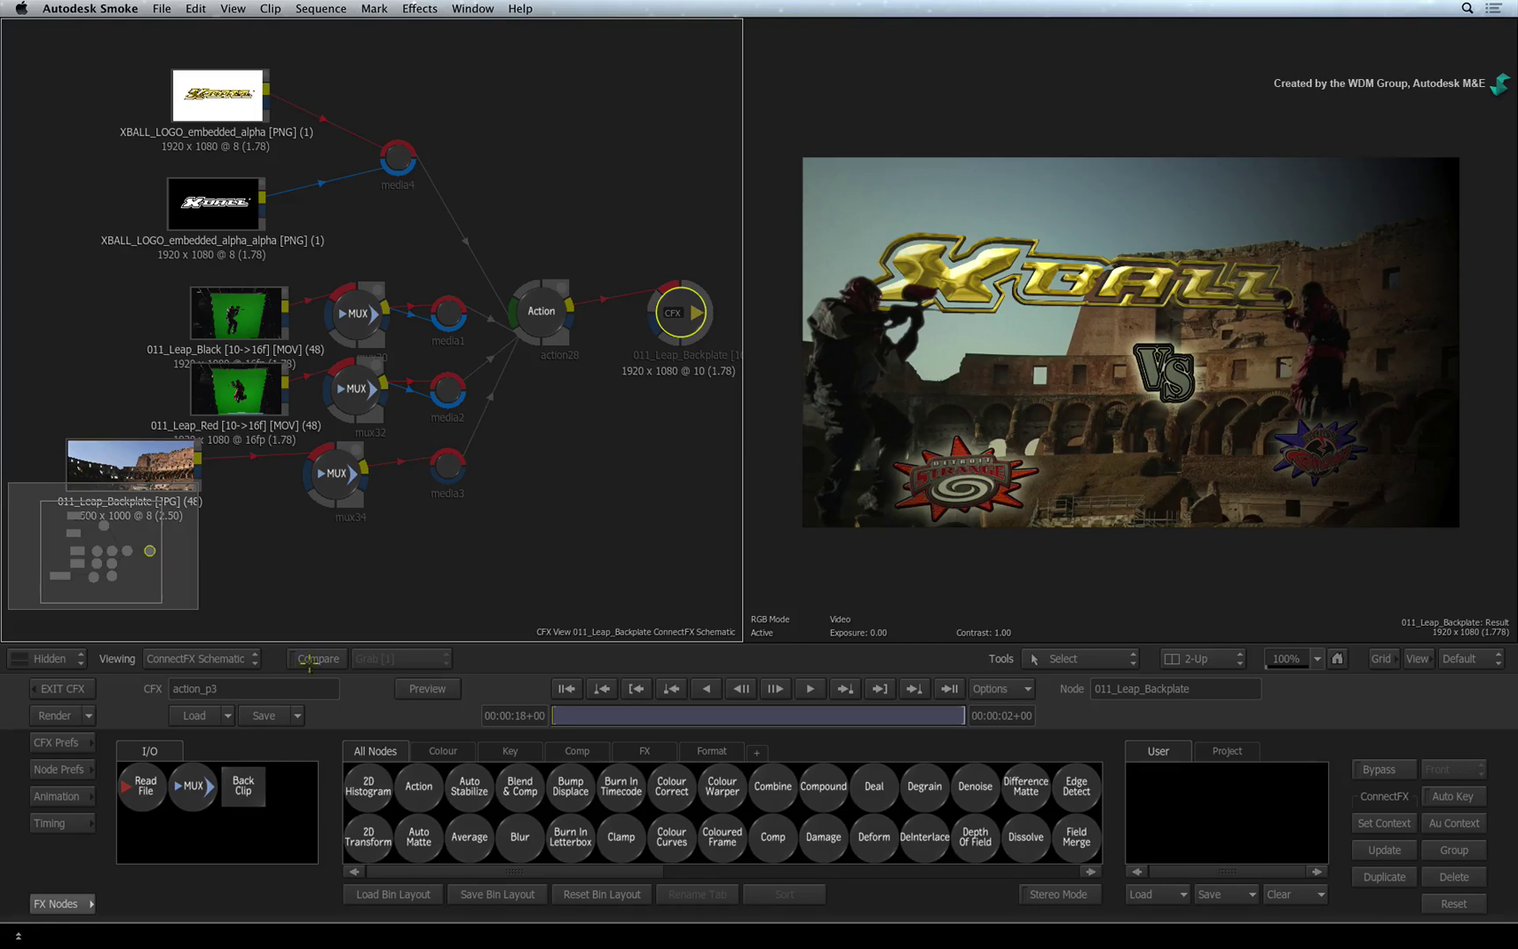
left_click(64, 685)
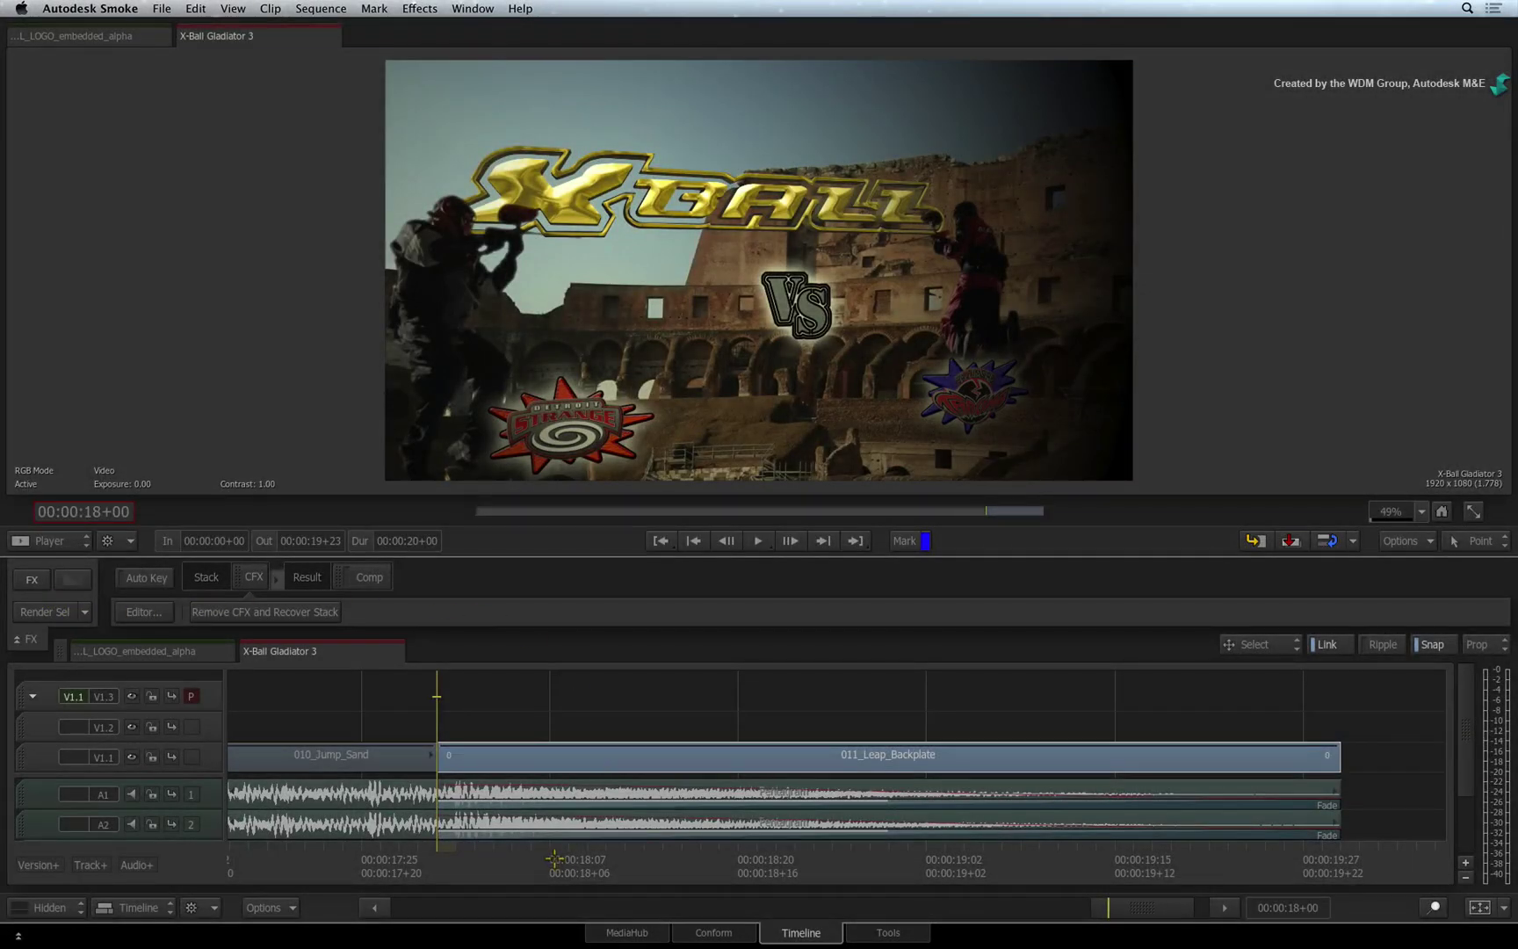
Scrub across the 011_Leap_Backplate clip to preview the gold logo over the Colosseum backplate.
left_click_drag(549, 856, 434, 857)
Play the X-Ball composite in the full-screen player, then scrub through it on the timeline.
key("ctrl+Escape")
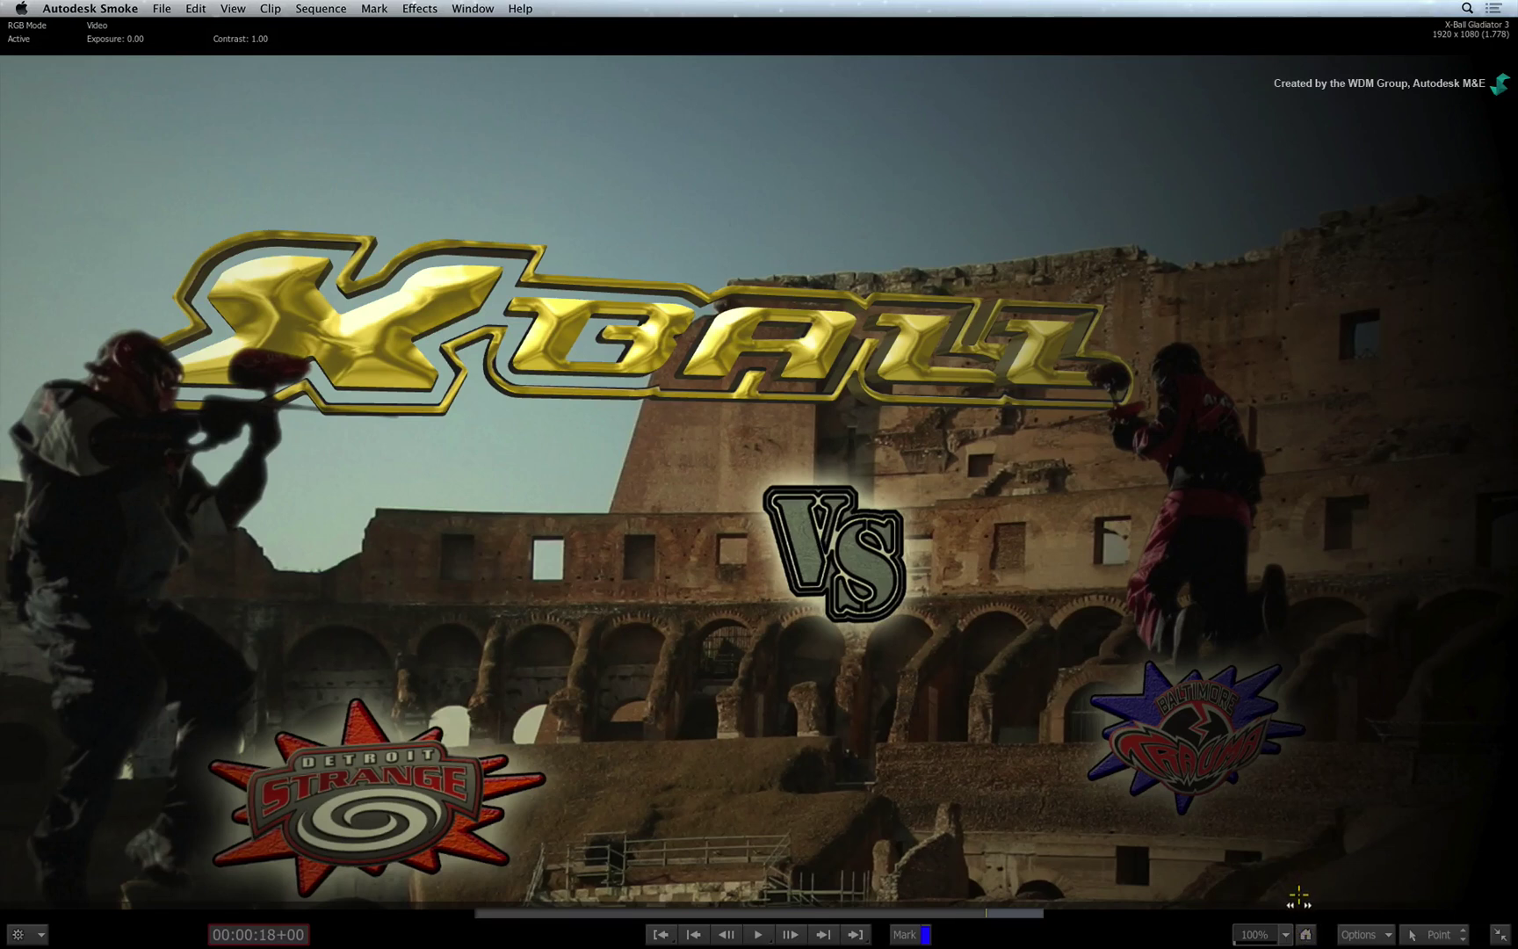
key("space")
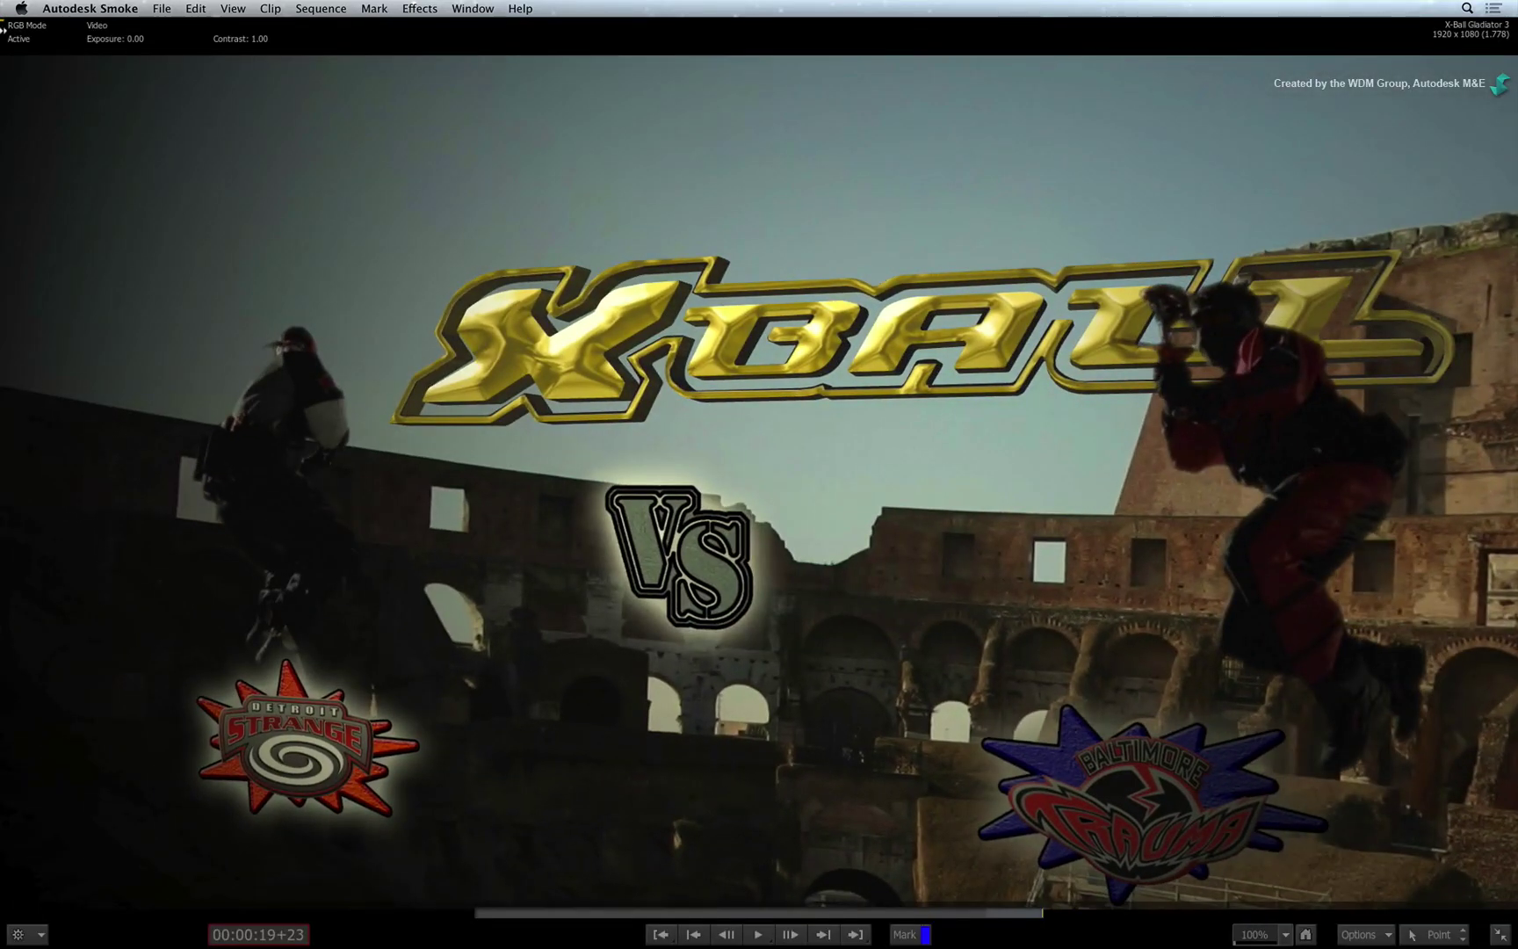
left_click(1501, 934)
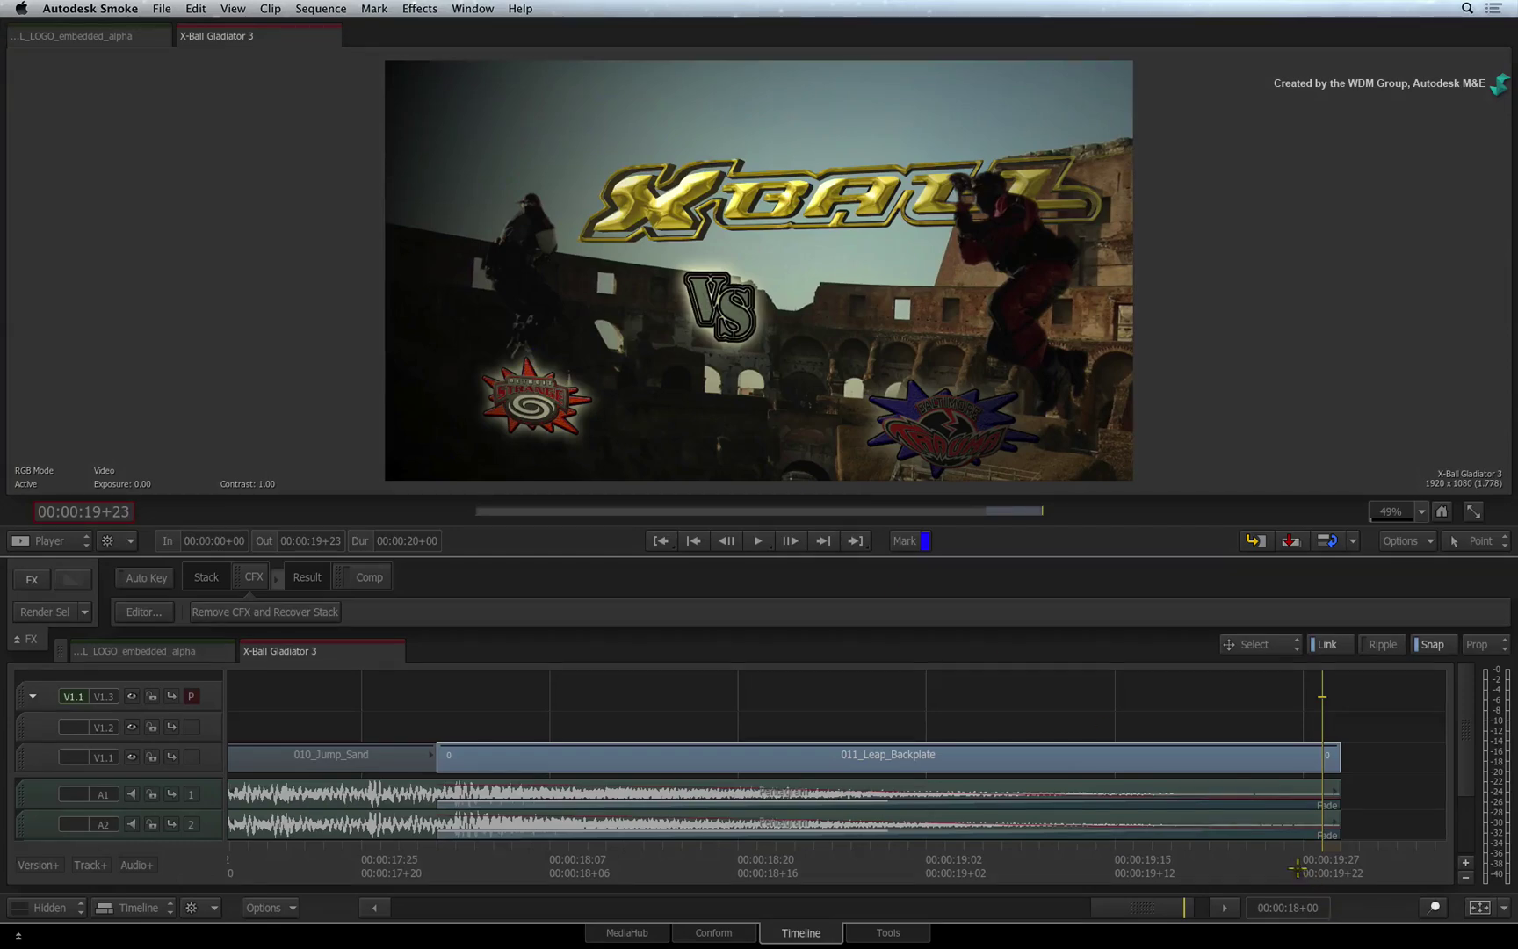
left_click_drag(1107, 726, 889, 835)
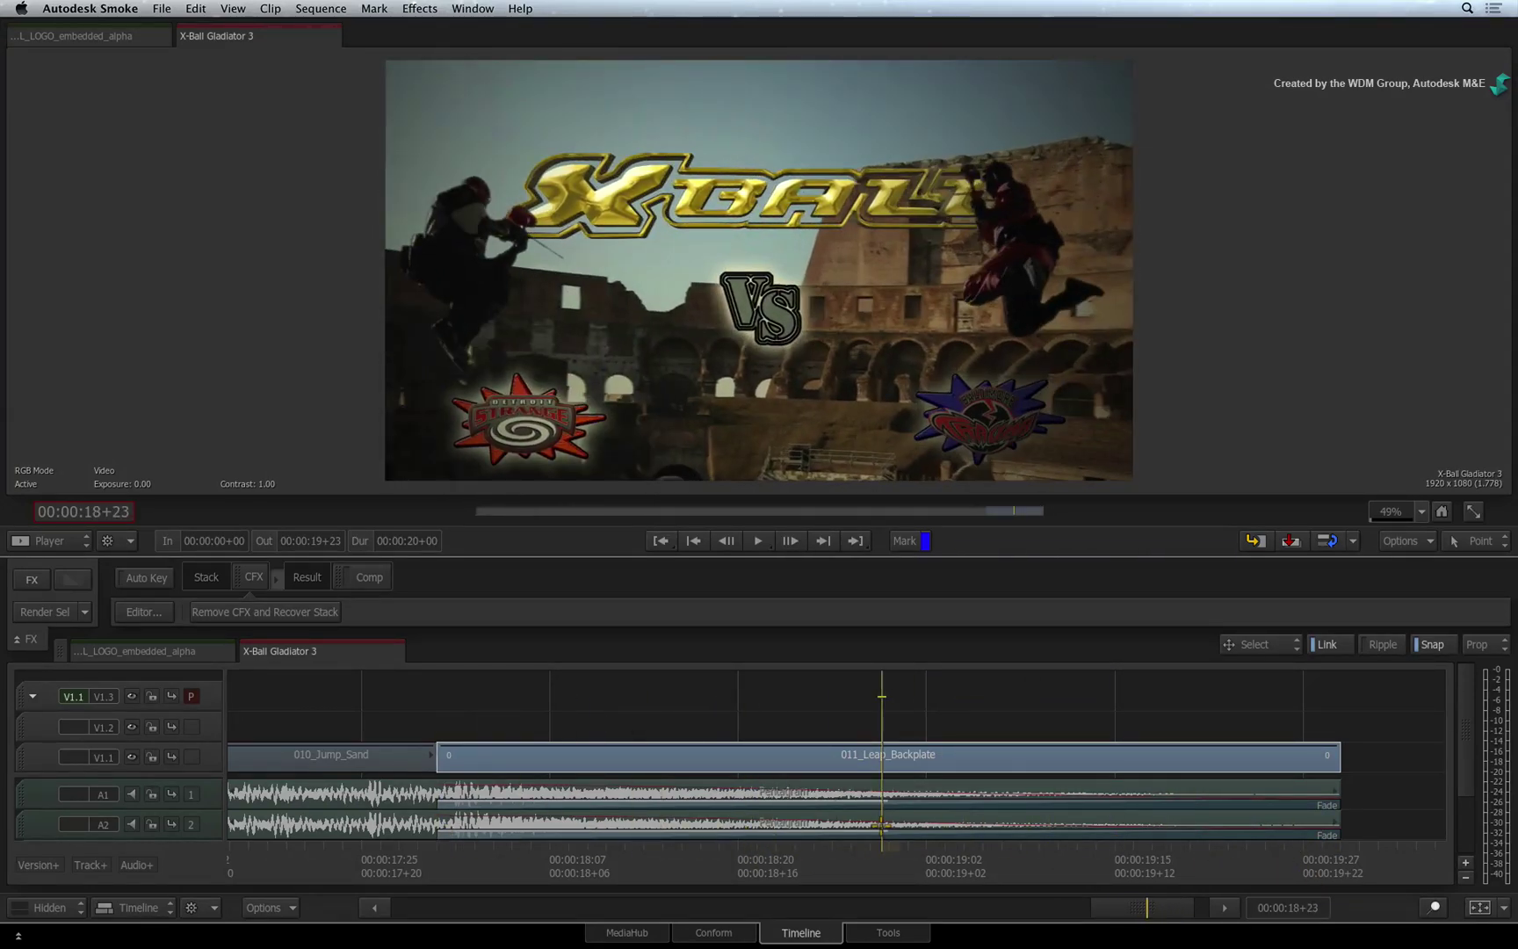